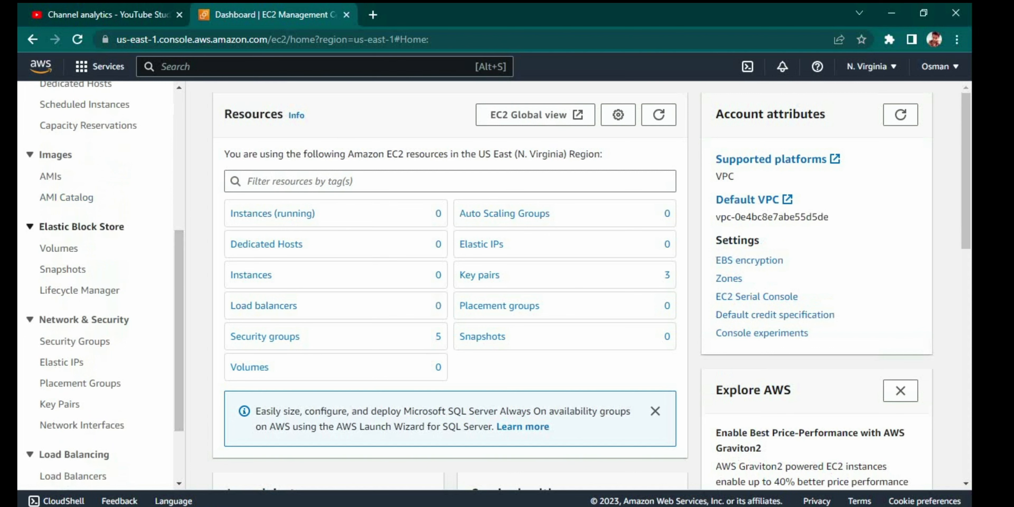
Open the list of Elastic Block Store volumes.
left_click_drag(125, 227, 39, 227)
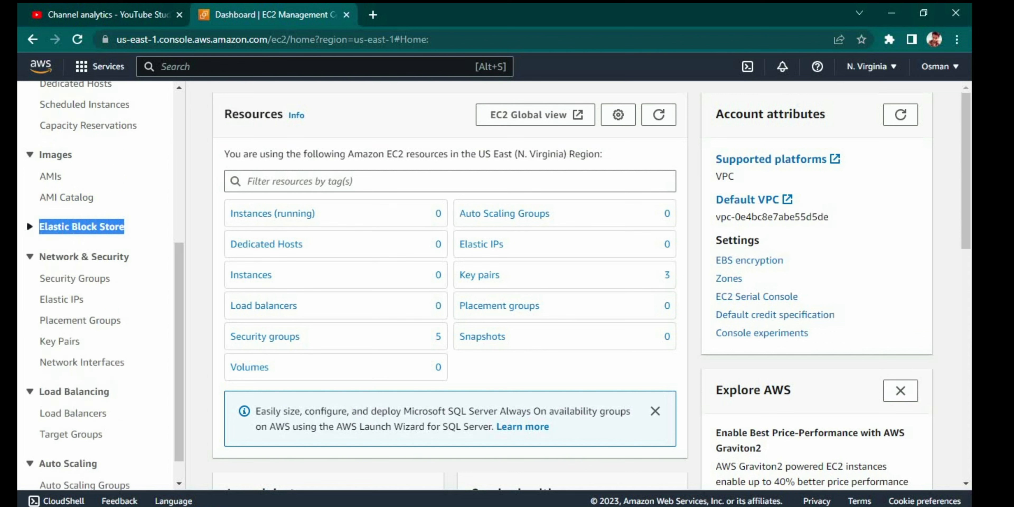
left_click(29, 227)
left_click_drag(78, 248, 52, 248)
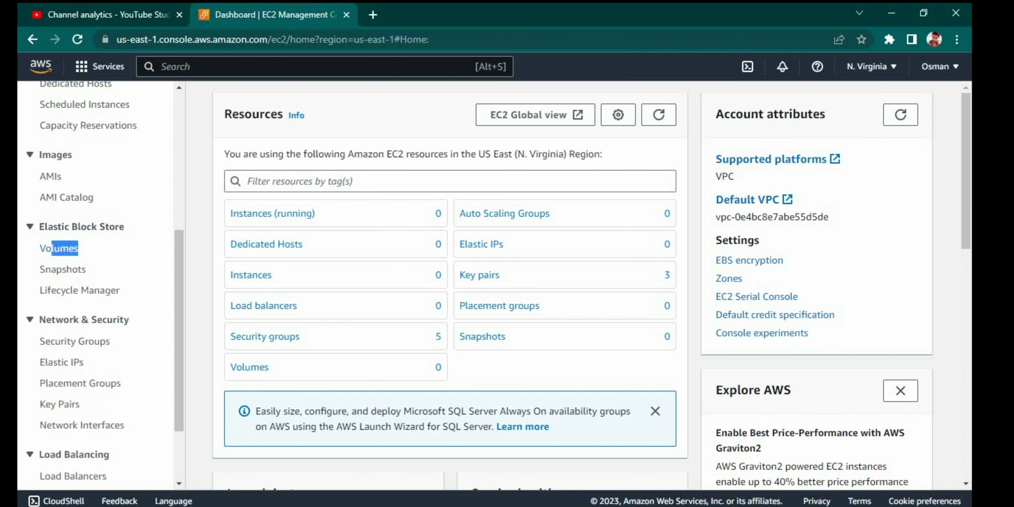
left_click(55, 248)
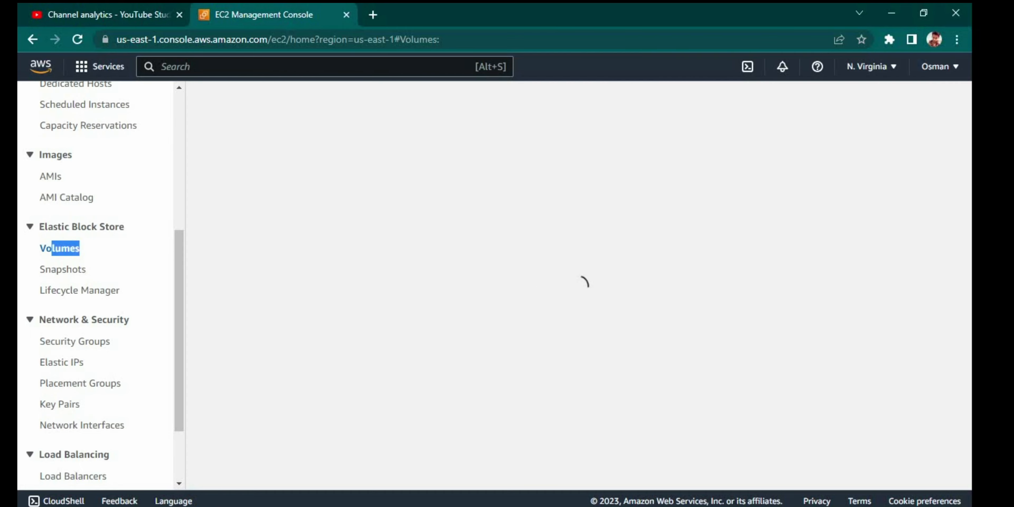
left_click(415, 461)
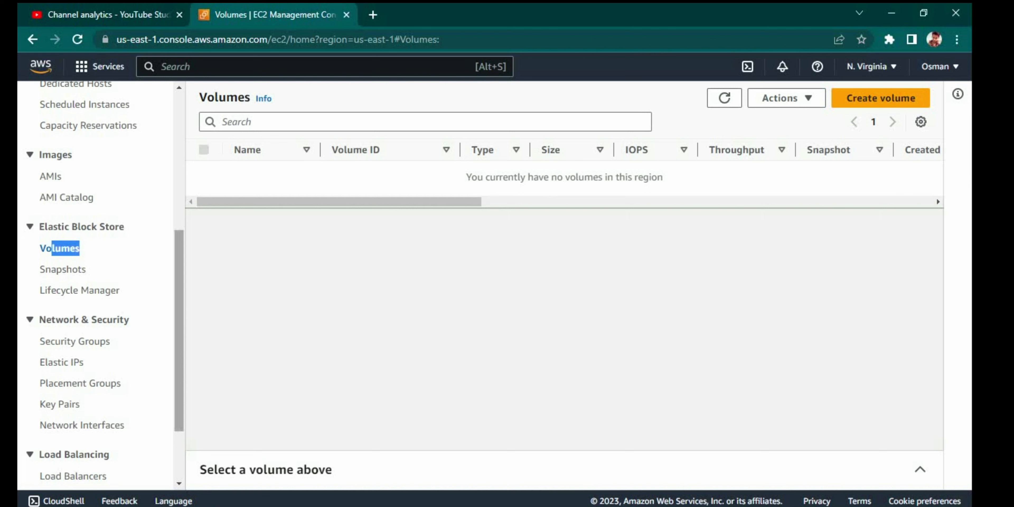
scroll(99, 286, "up", 3)
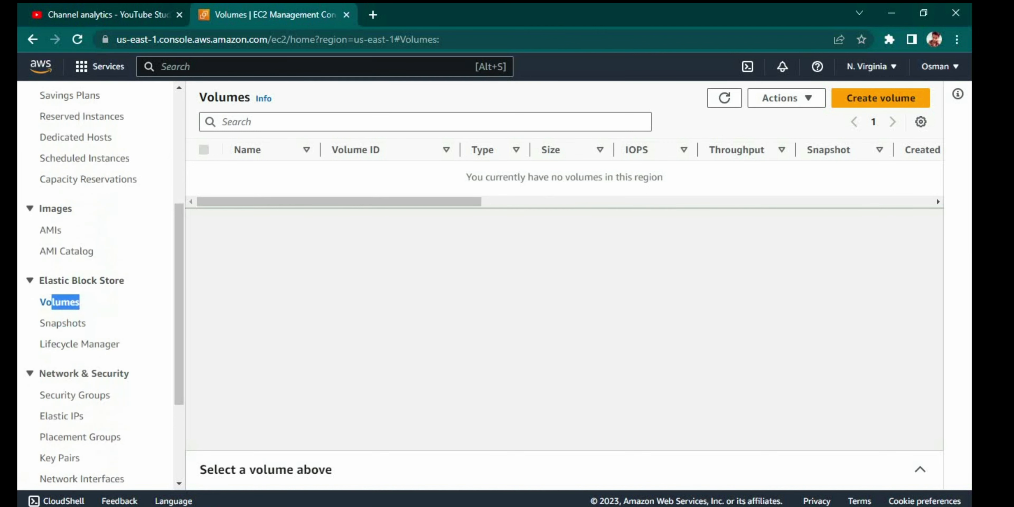
scroll(99, 286, "down", 4)
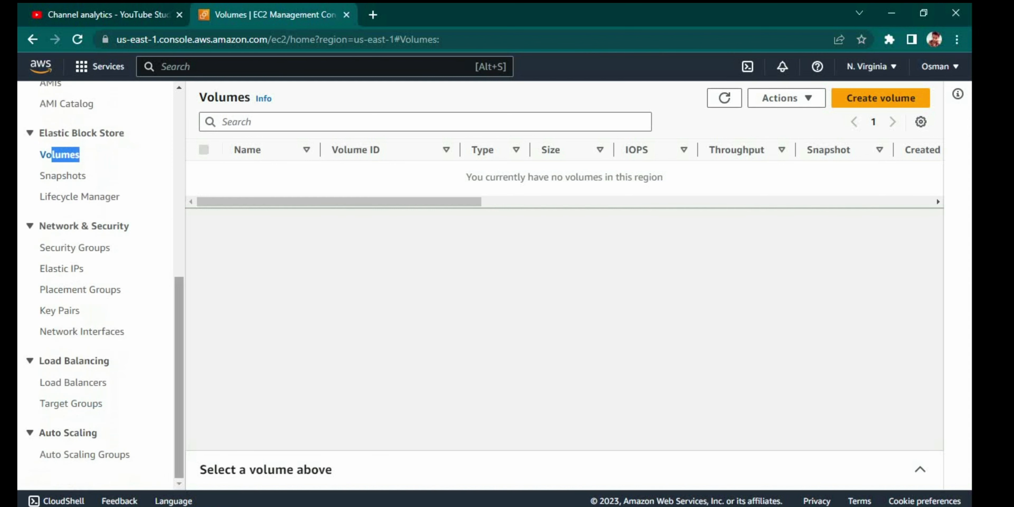
scroll(99, 286, "up", 5)
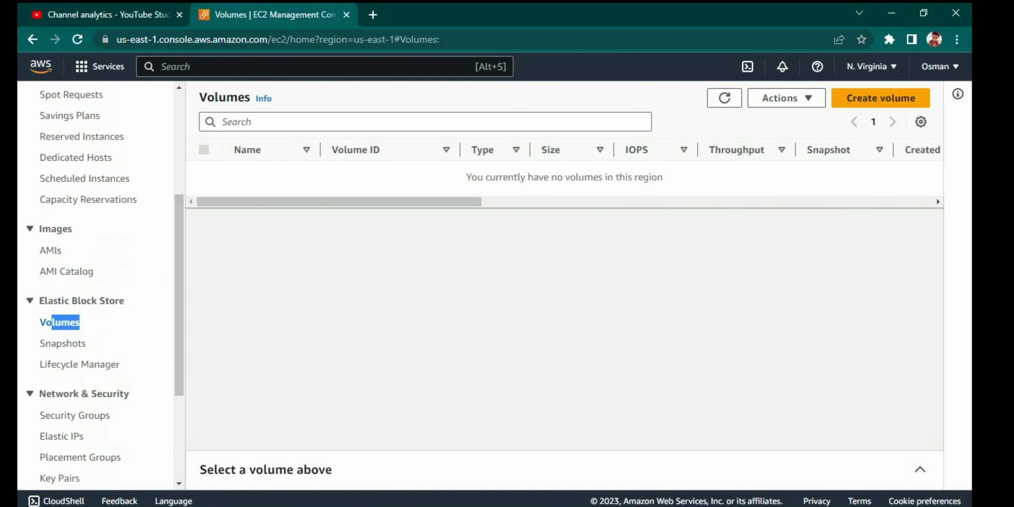
scroll(99, 286, "up", 3)
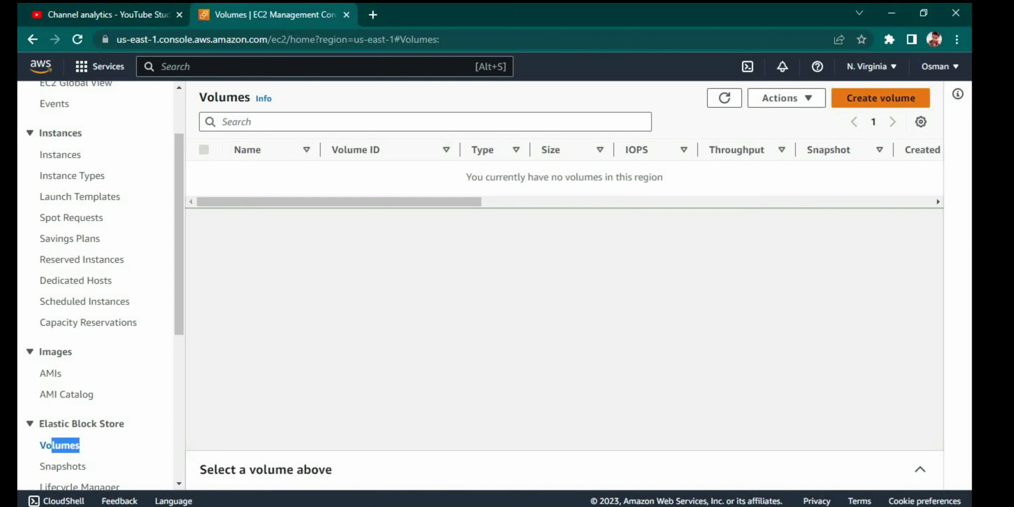
left_click(881, 98)
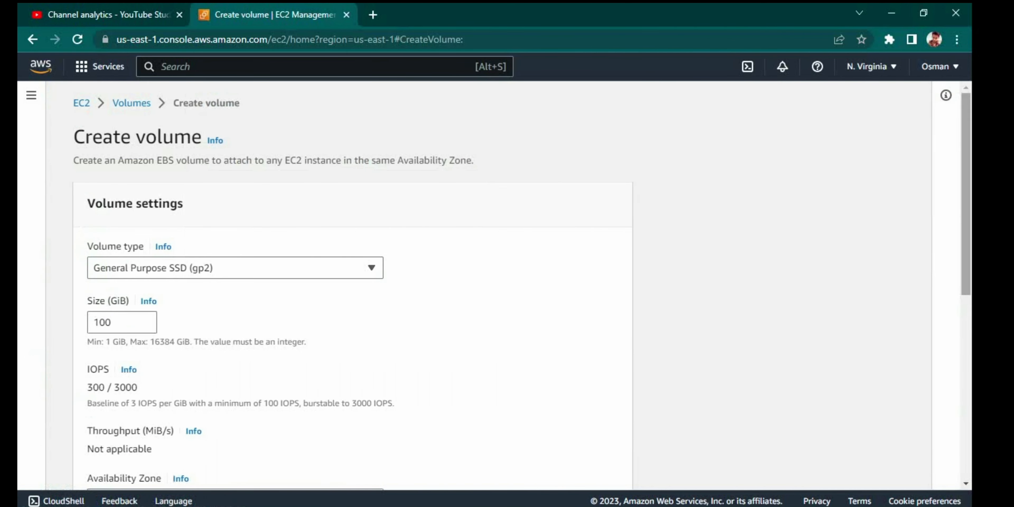
scroll(511, 288, "down", 5)
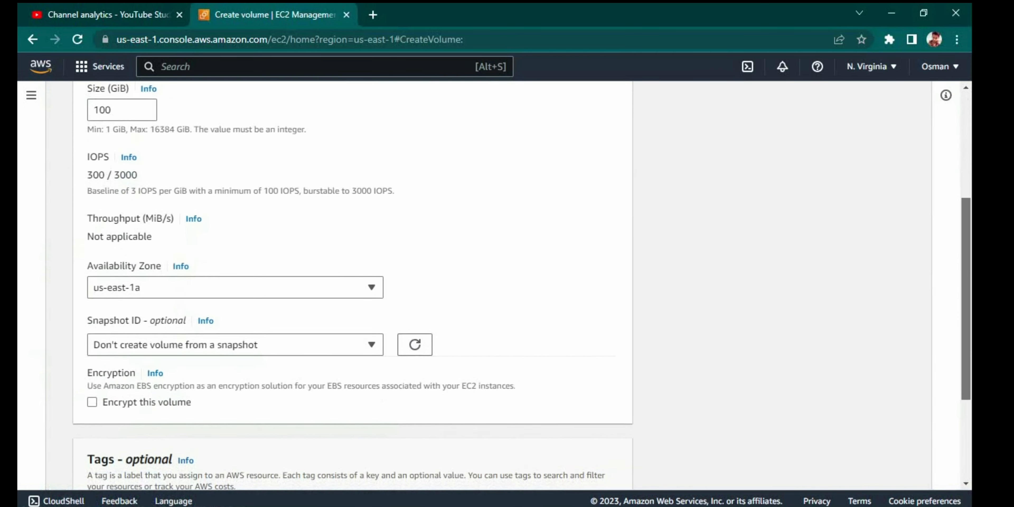
scroll(512, 287, "up", 5)
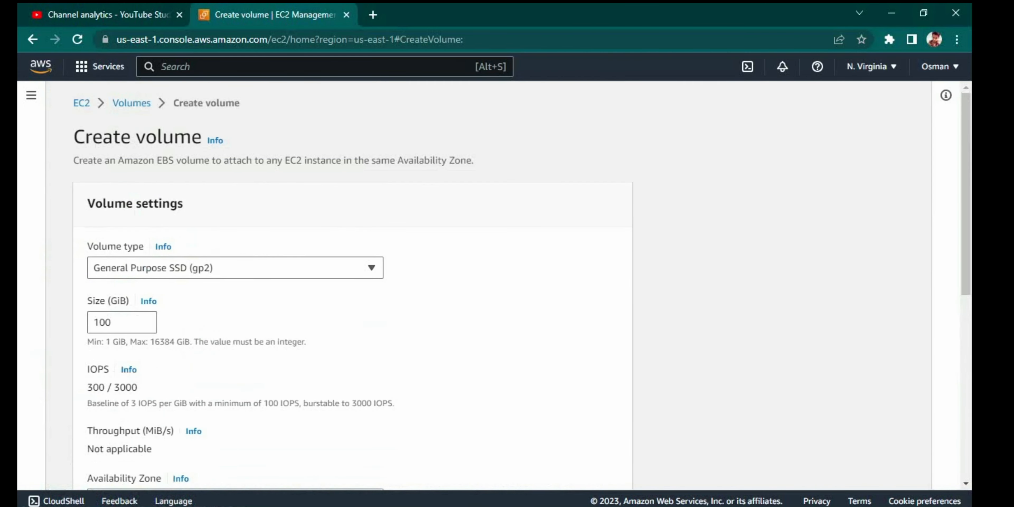
left_click(132, 103)
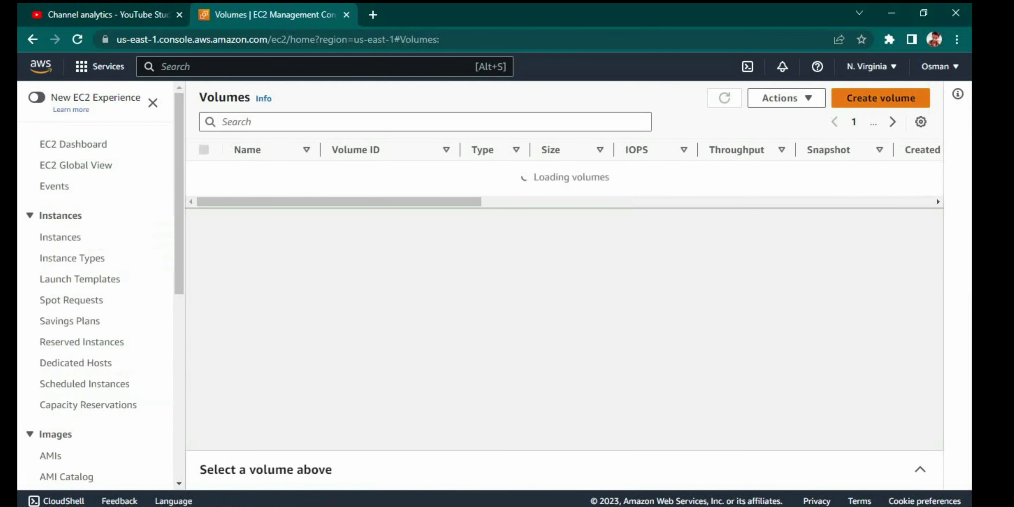
Start creating a new EBS volume and set its type to General Purpose SSD (gp3).
left_click(881, 97)
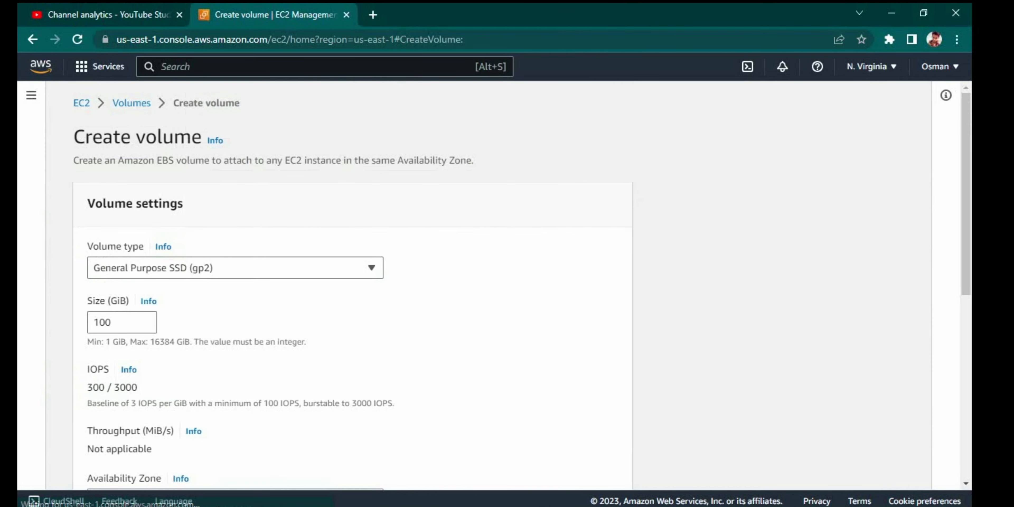
scroll(493, 285, "down", 2)
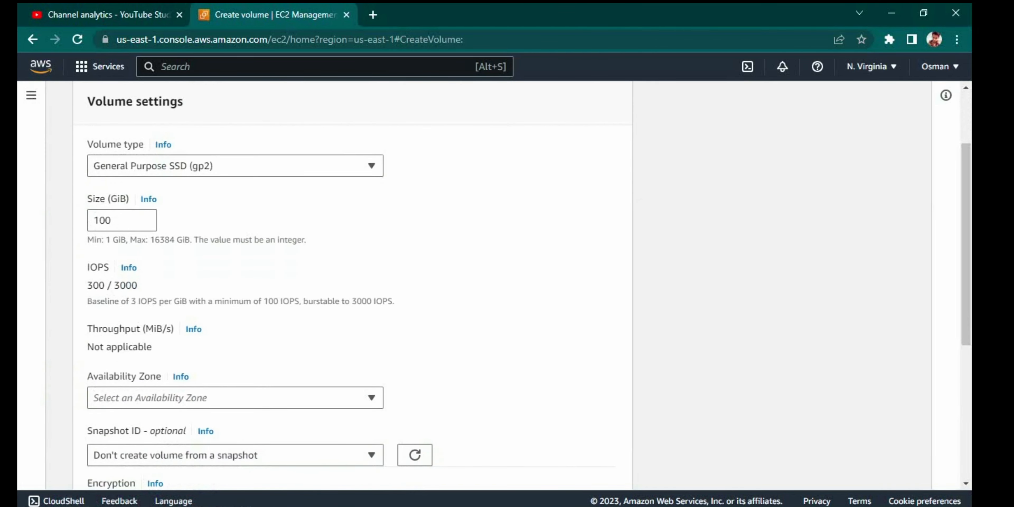
left_click(371, 166)
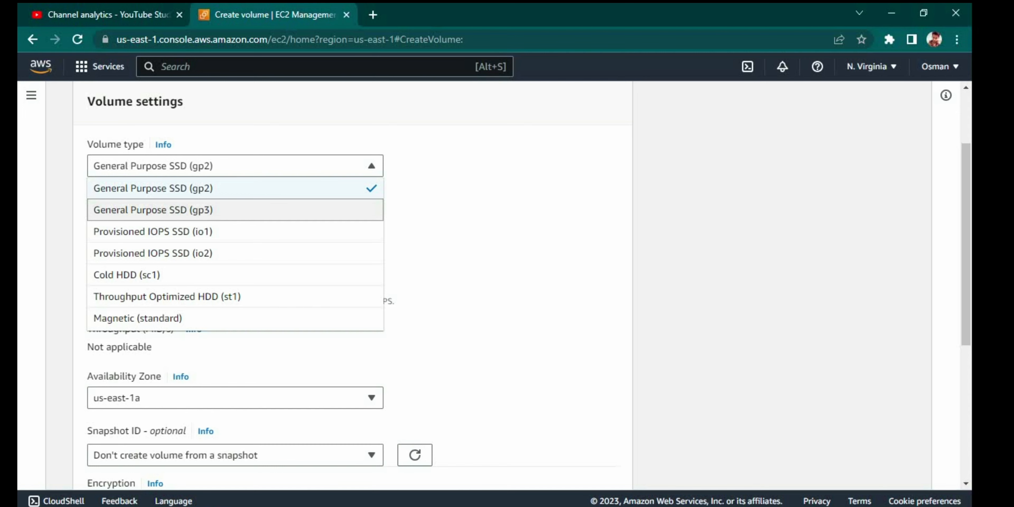
key("Return")
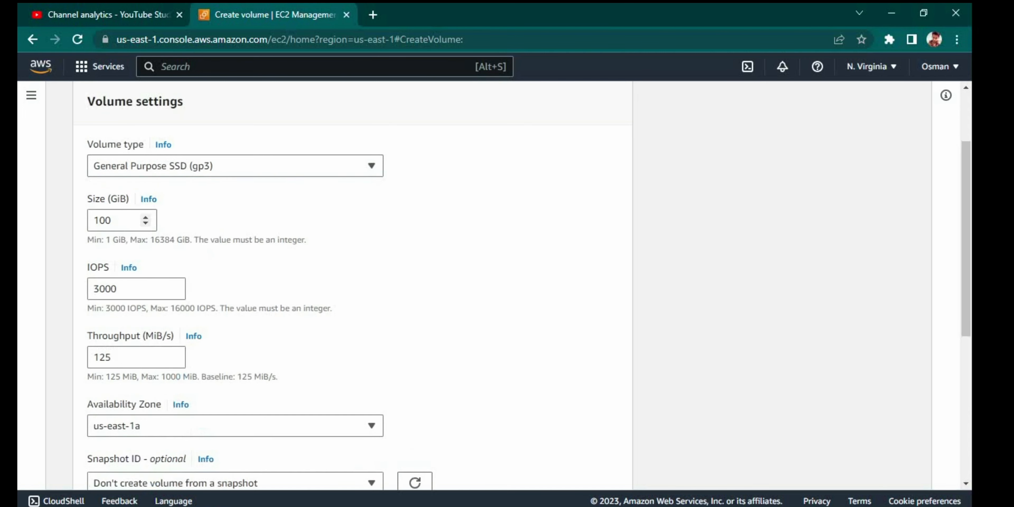
Set the new volume's size to 30 GiB.
left_click(127, 221)
double_click(145, 223)
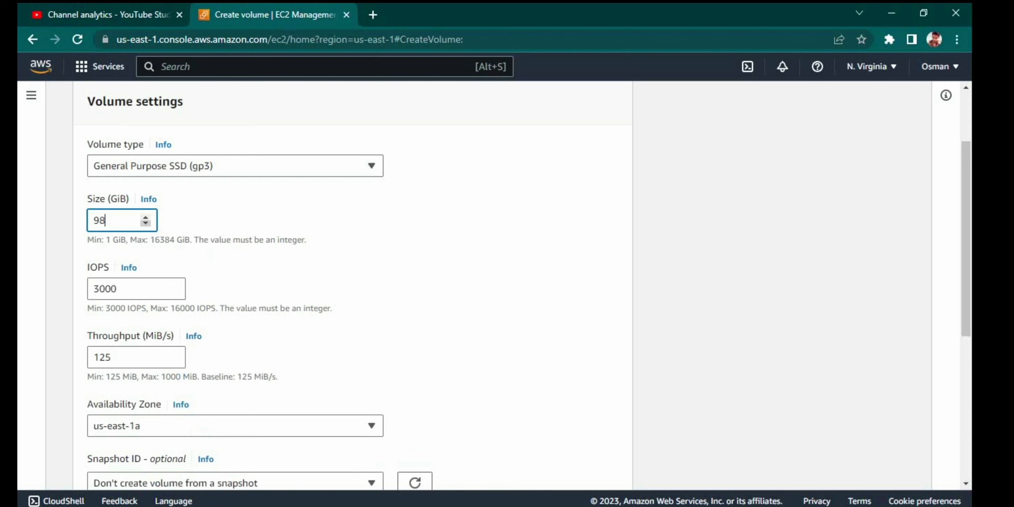
left_click(145, 223)
left_click(146, 223)
left_click(145, 224)
left_click(145, 223)
left_click(145, 223)
left_click(145, 223)
left_click(145, 223)
Compare the IOPS limits of gp3 and gp2 by switching the volume type to gp2 and back to General Purpose SSD (gp3).
scroll(472, 291, "down", 2)
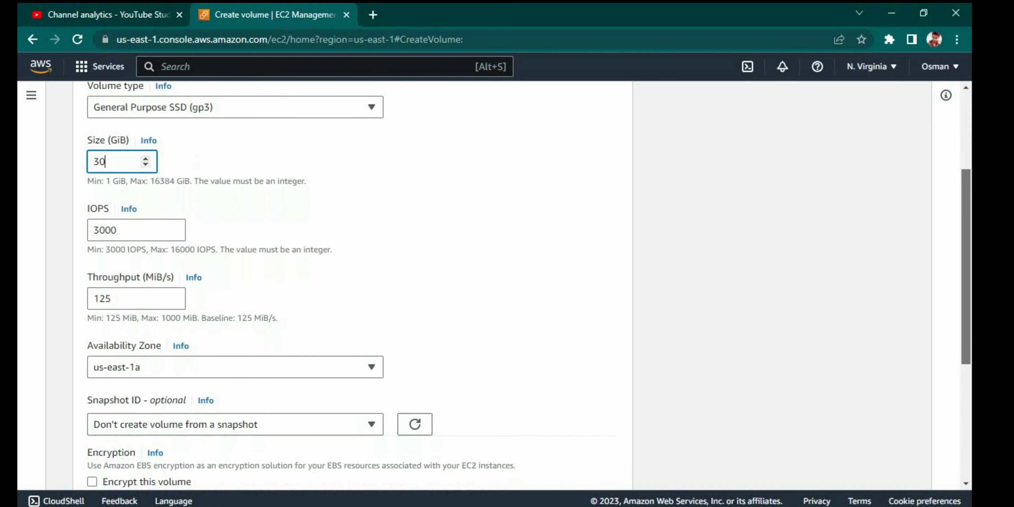
scroll(472, 283, "down", 1)
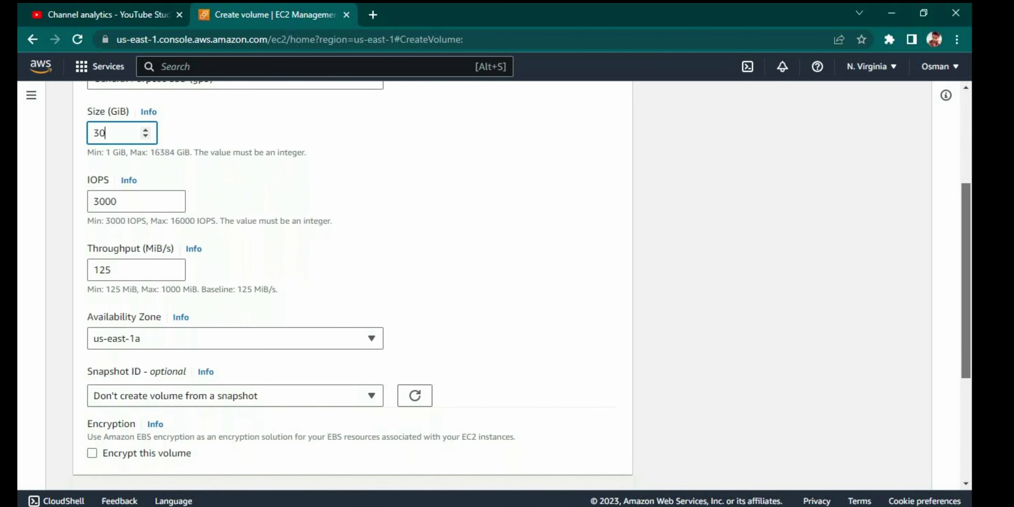
left_click_drag(966, 283, 966, 285)
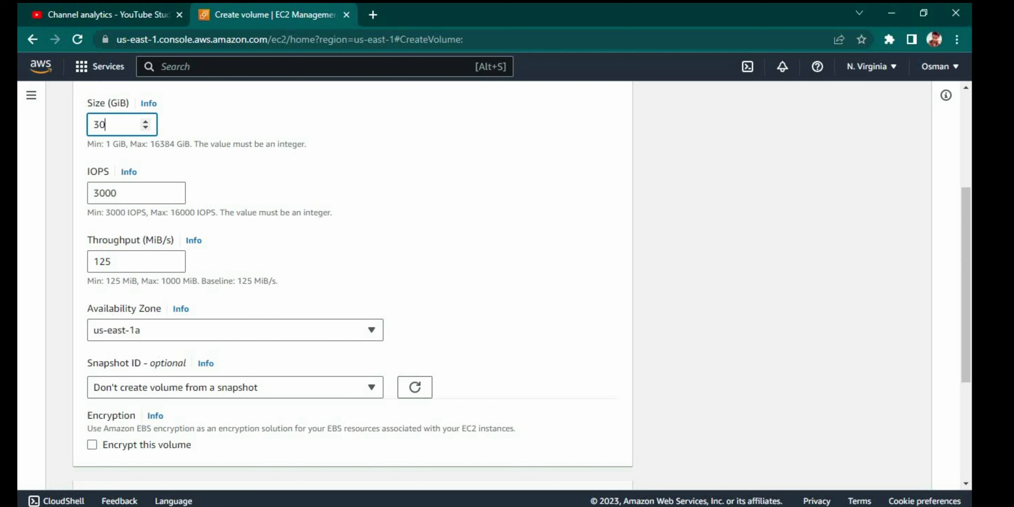
left_click_drag(87, 213, 332, 212)
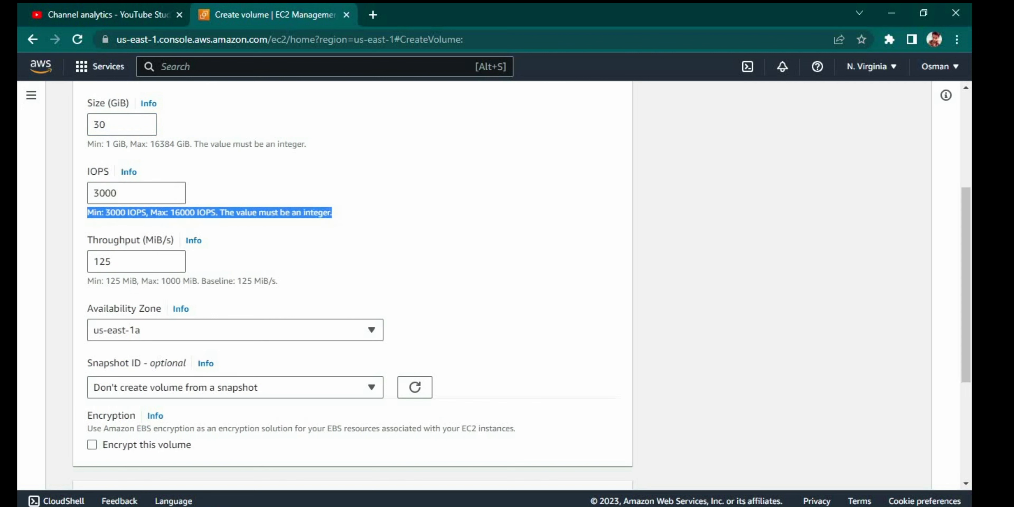
scroll(353, 275, "up", 2)
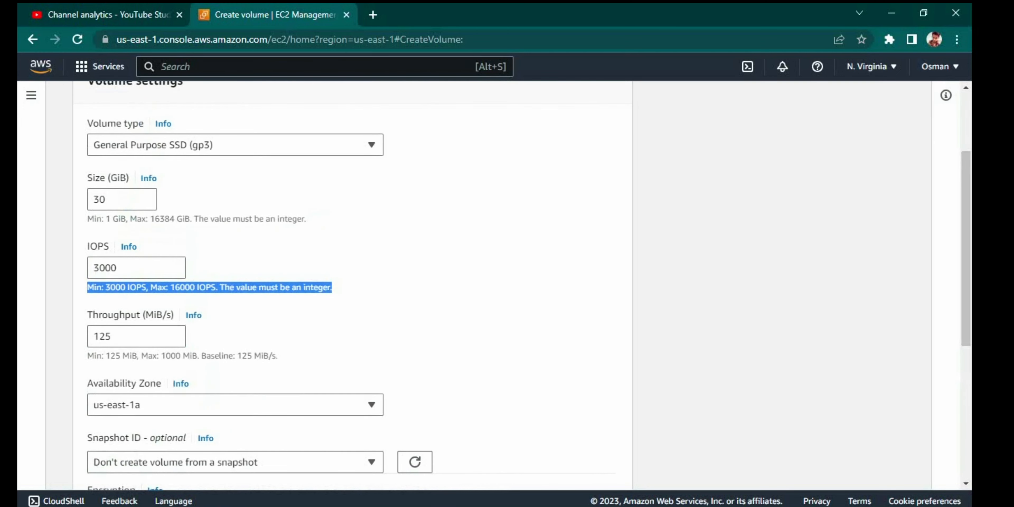
left_click(235, 145)
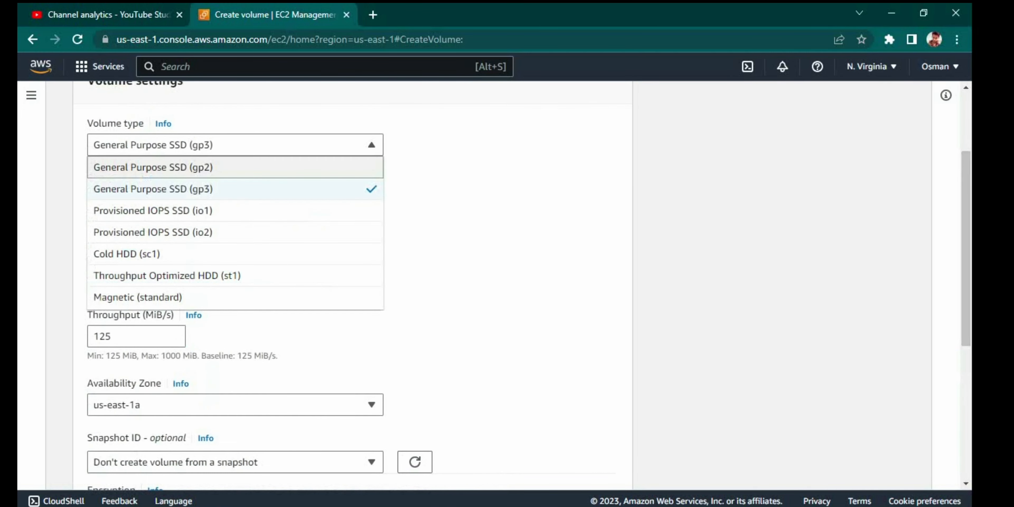
key("Return")
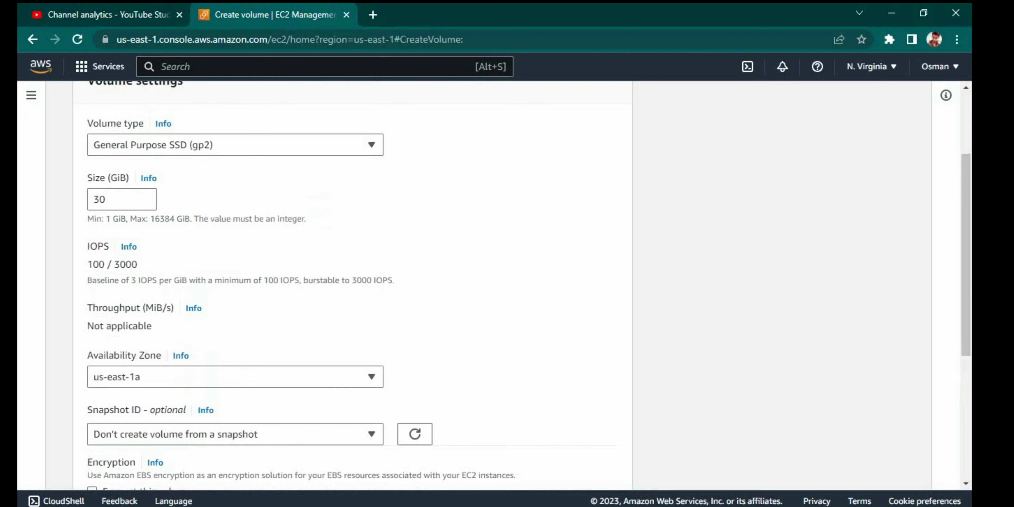
left_click_drag(87, 280, 395, 280)
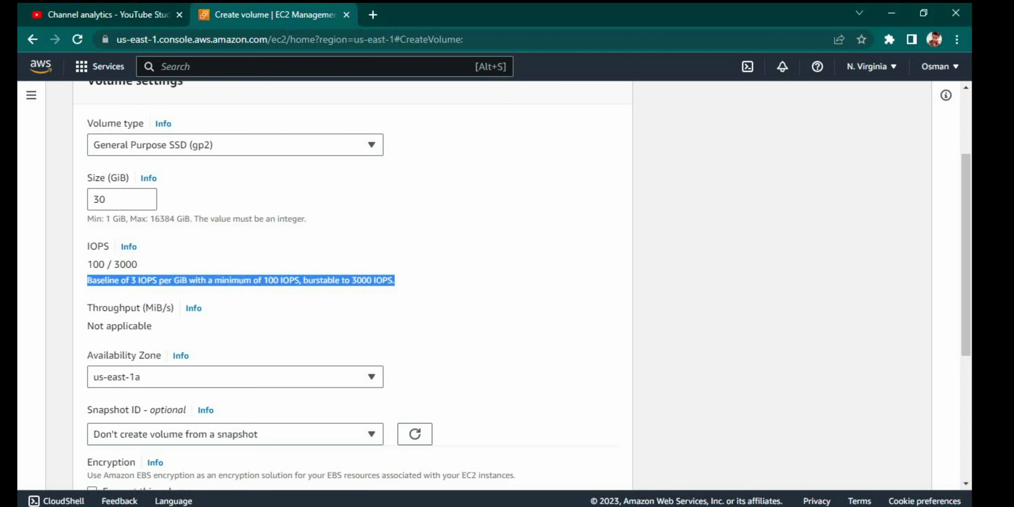
left_click(372, 144)
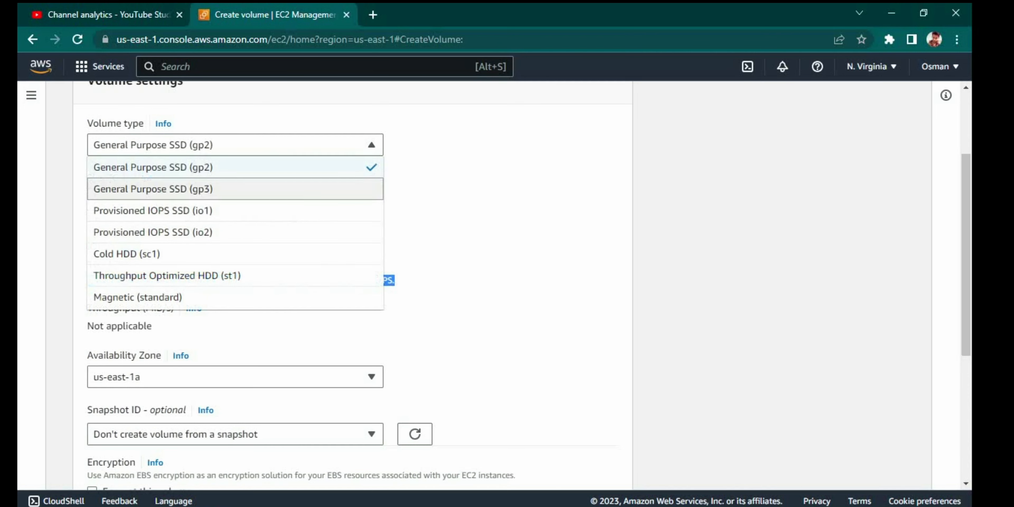
left_click(315, 186)
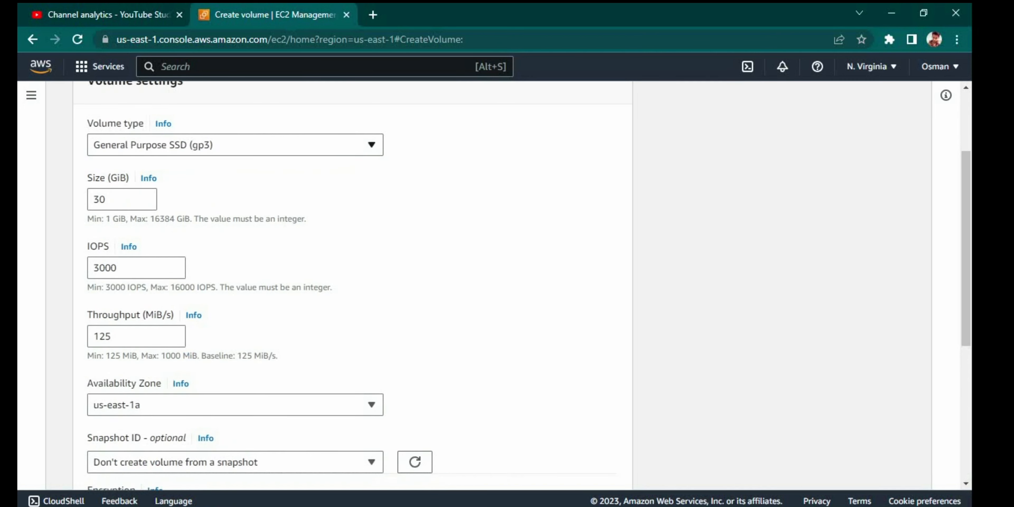
Choose us-east-1a as the availability zone and create the volume without a snapshot, encryption or tags.
scroll(522, 286, "down", 3)
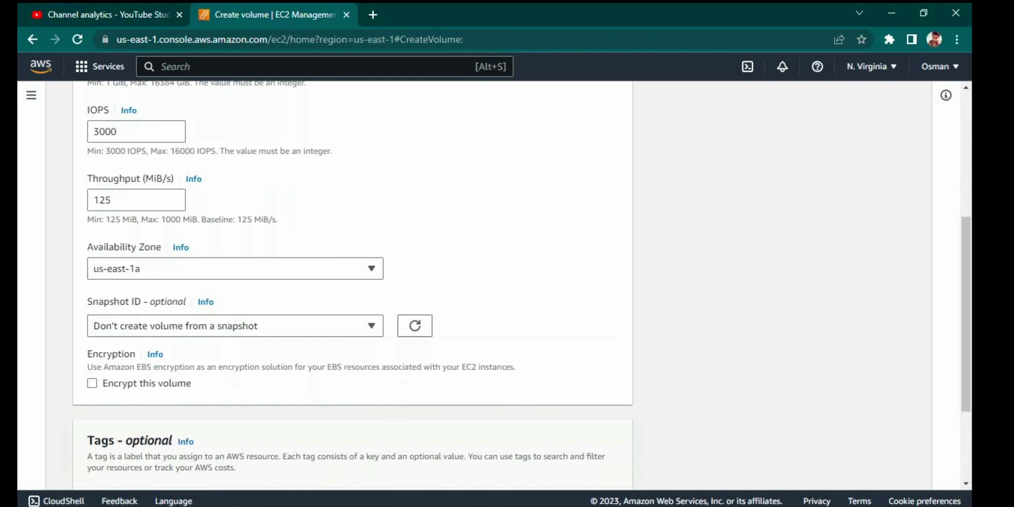
scroll(523, 284, "down", 1)
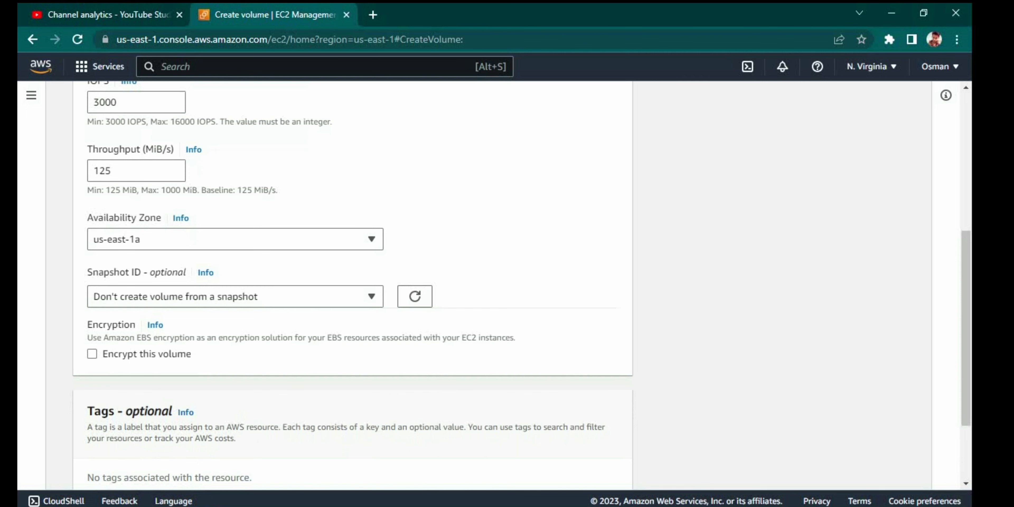
scroll(521, 285, "down", 1)
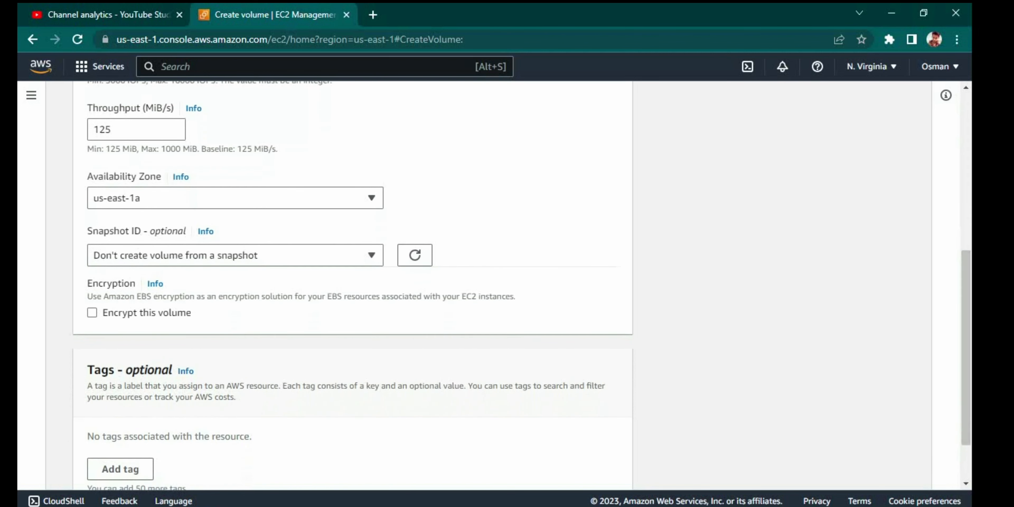
left_click(235, 198)
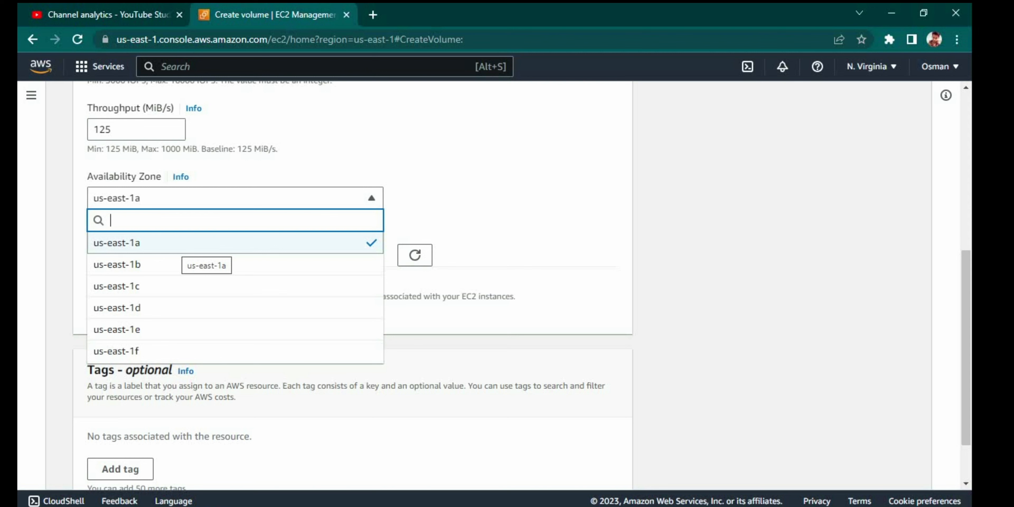
left_click(182, 243)
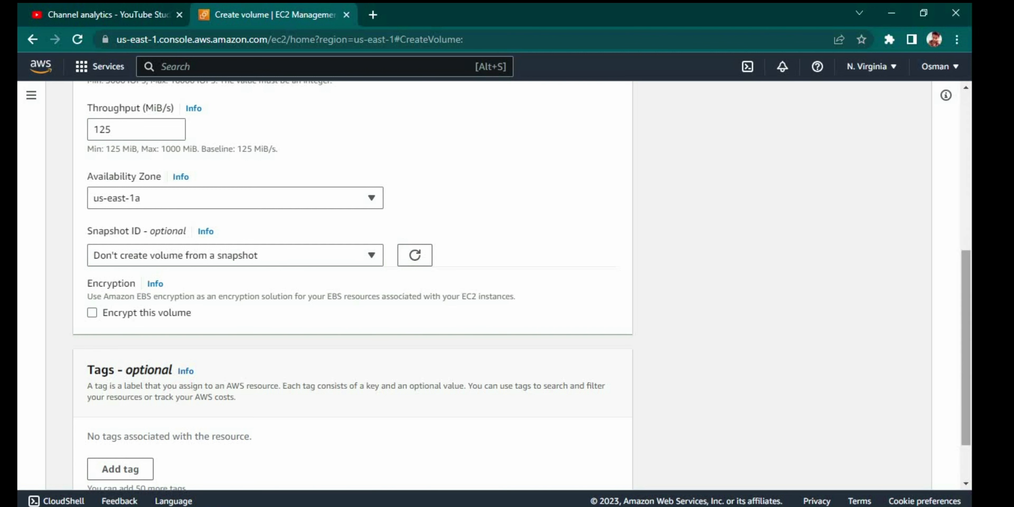
scroll(354, 275, "down", 2)
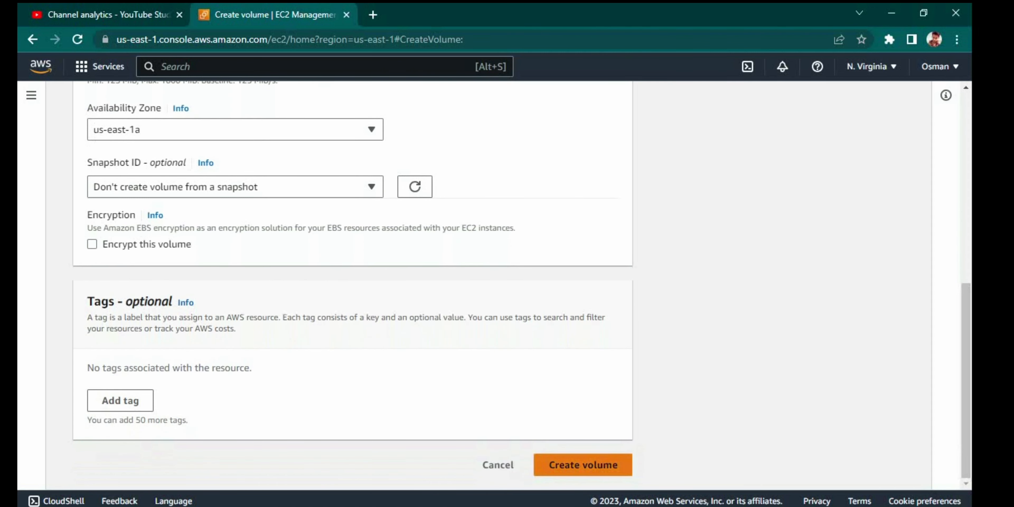
left_click(583, 465)
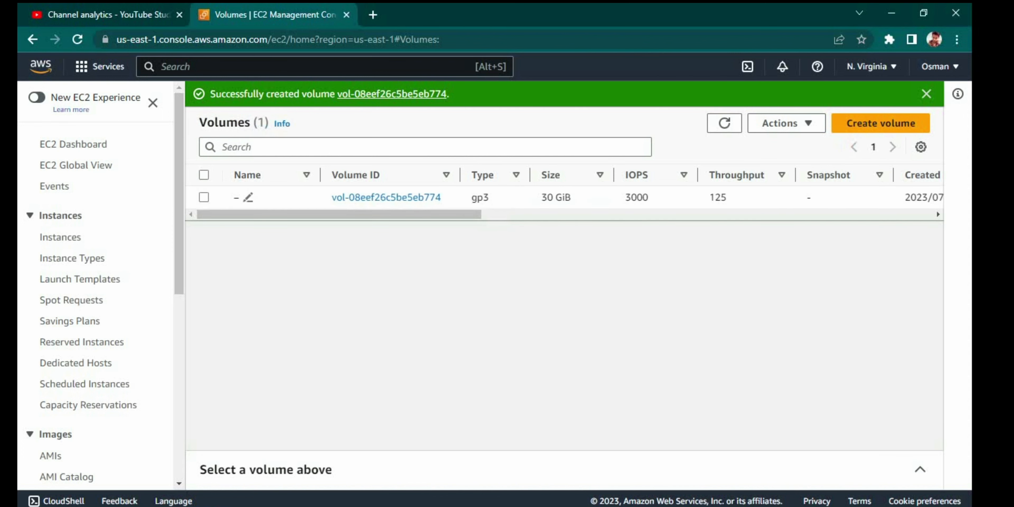
Name the new 30 GiB volume Demo-Volum.
left_click(248, 197)
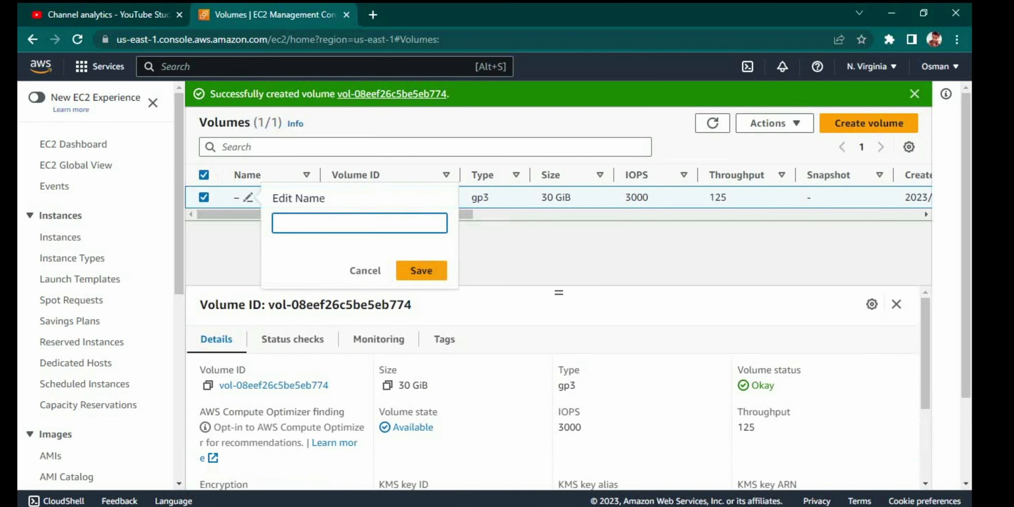
type("Demo-Volum")
key("Return")
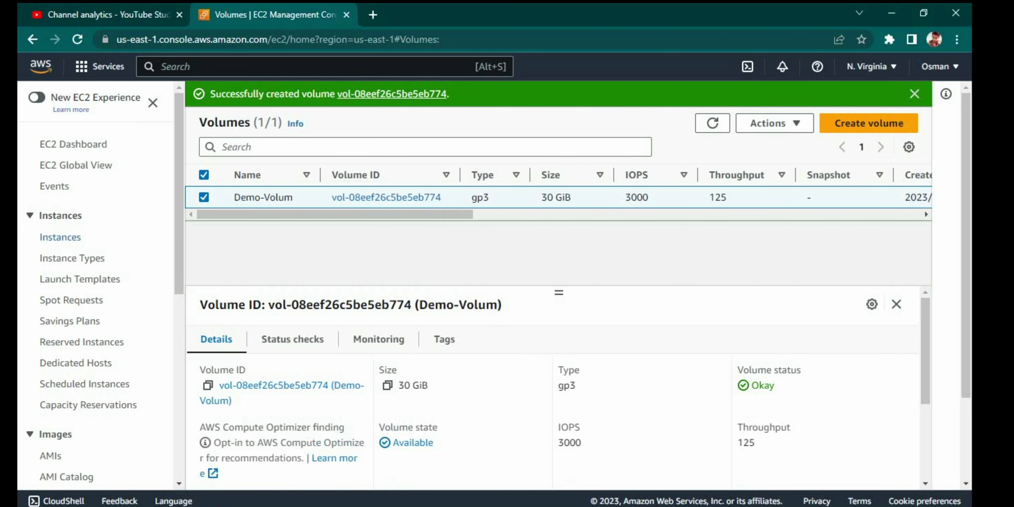
Start launching an EC2 instance named Win-Web-Server and choose the Windows quick start image, Microsoft Windows Server 2022 Base.
left_click(60, 236)
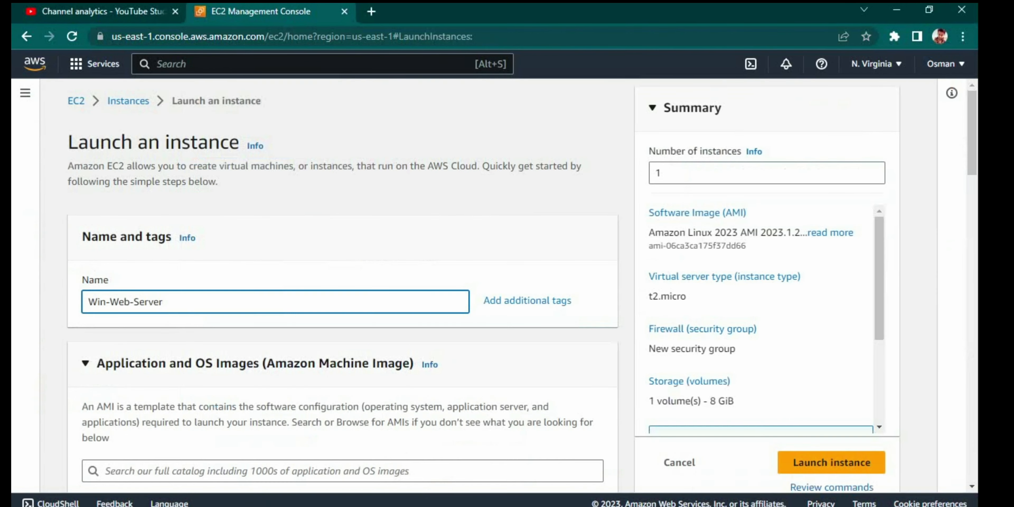
scroll(342, 288, "down", 4)
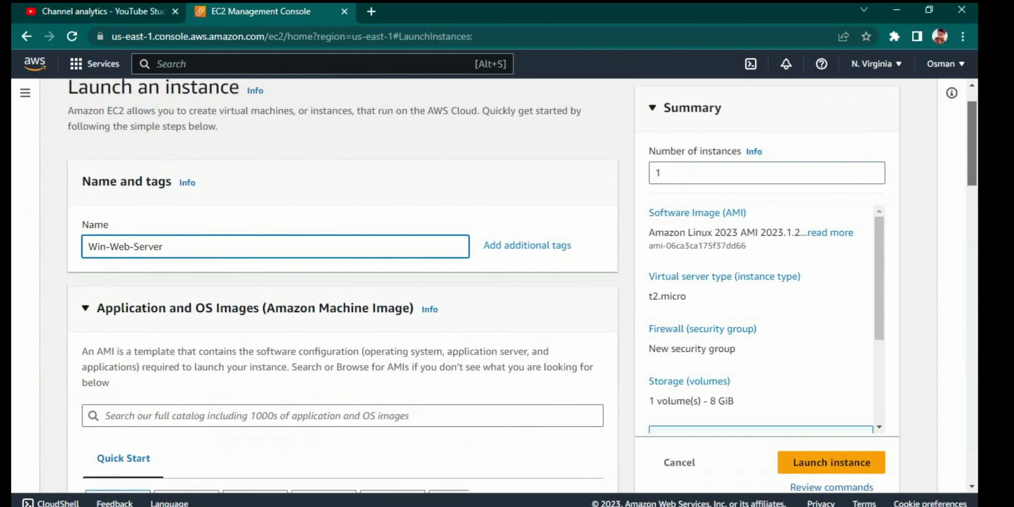
scroll(342, 288, "down", 2)
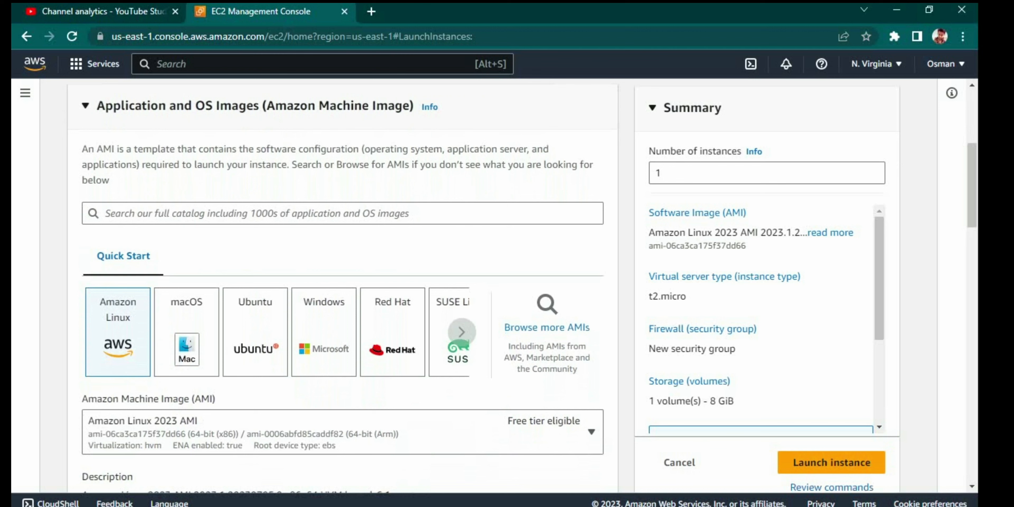
left_click(324, 332)
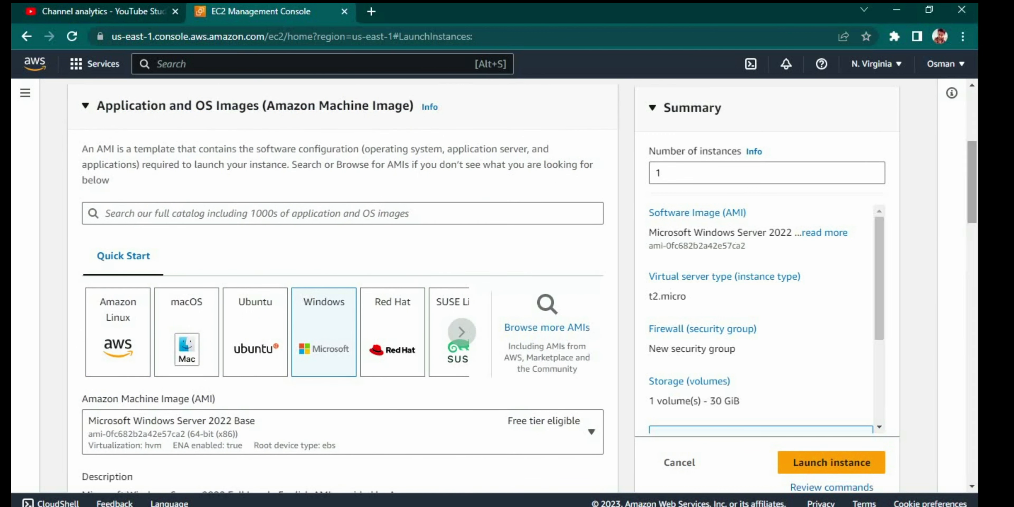
Keep the t2.micro instance type and select KP-1 as the instance's login key pair.
scroll(343, 275, "down", 5)
scroll(343, 275, "down", 5)
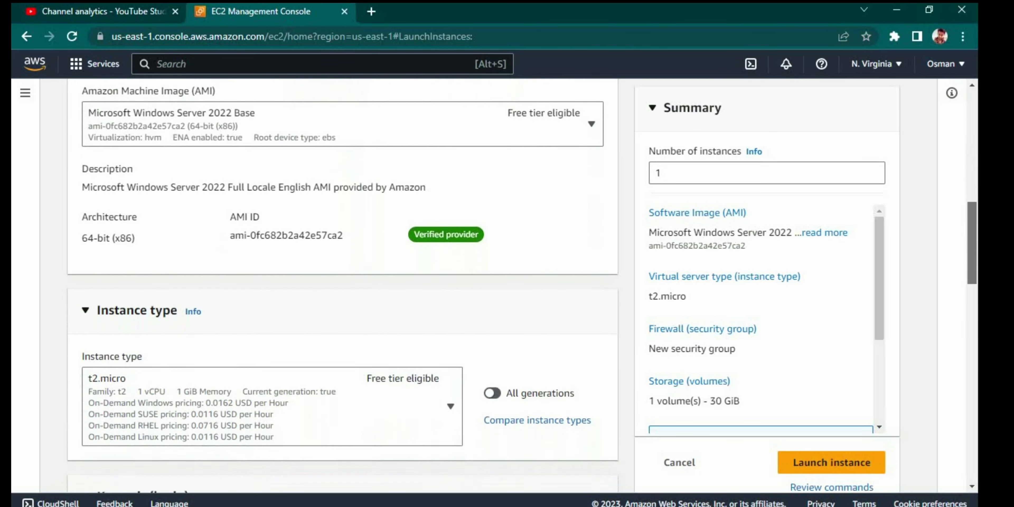
scroll(342, 275, "down", 5)
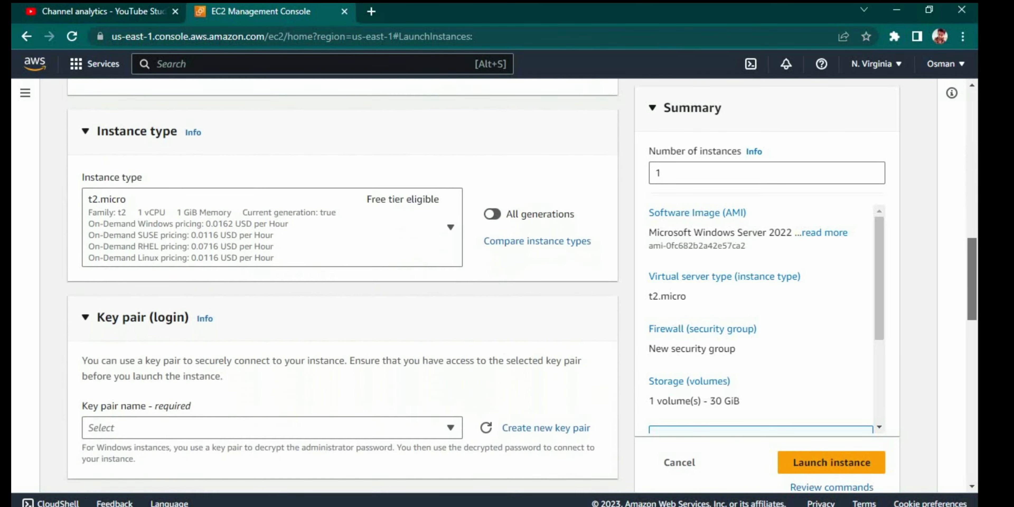
scroll(343, 275, "down", 1)
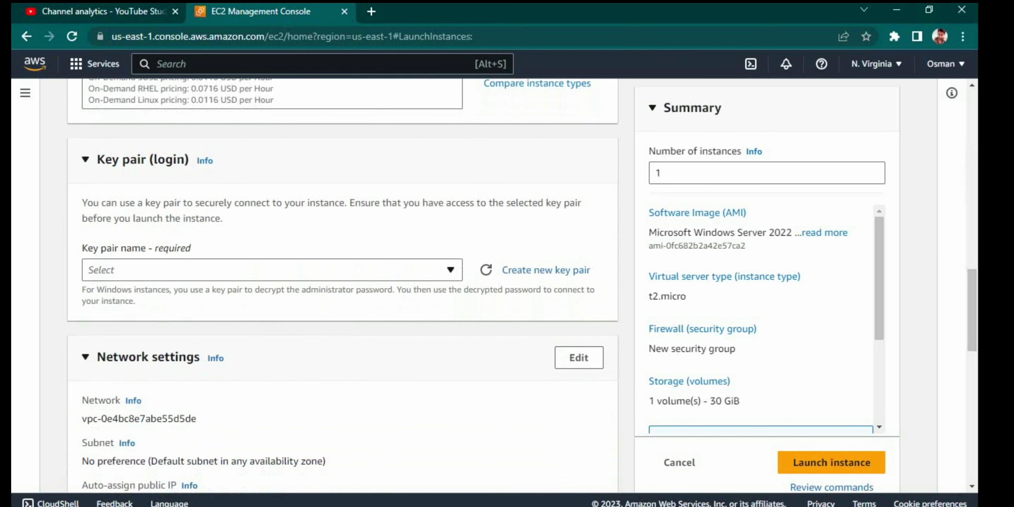
left_click(272, 271)
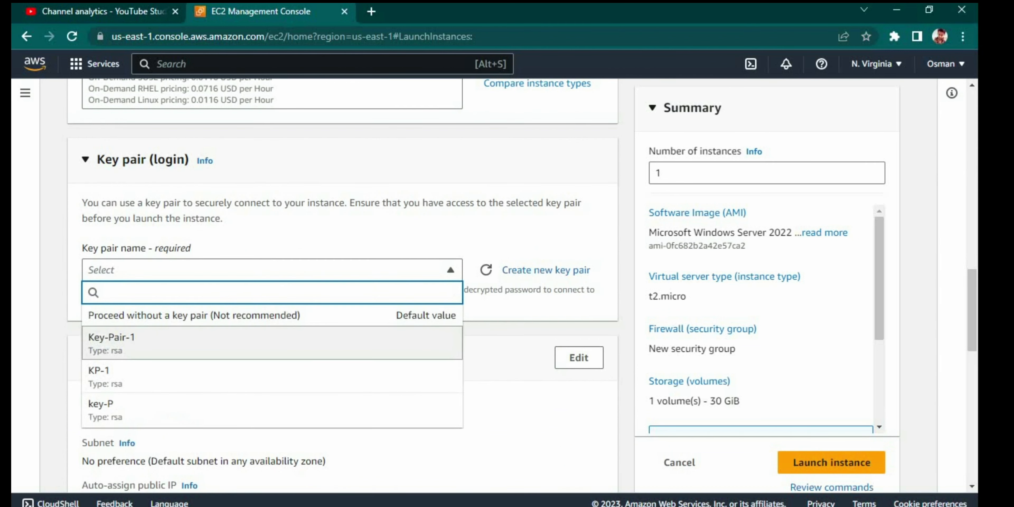
key("Down")
key("Return")
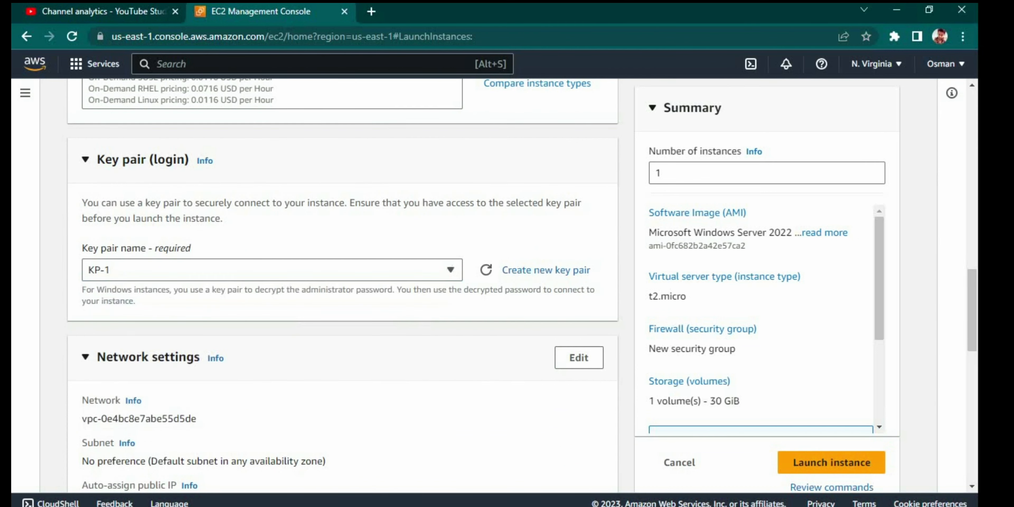
Edit the instance's network settings and choose the default VPC's subnet in availability zone us-east-1a.
scroll(343, 276, "down", 5)
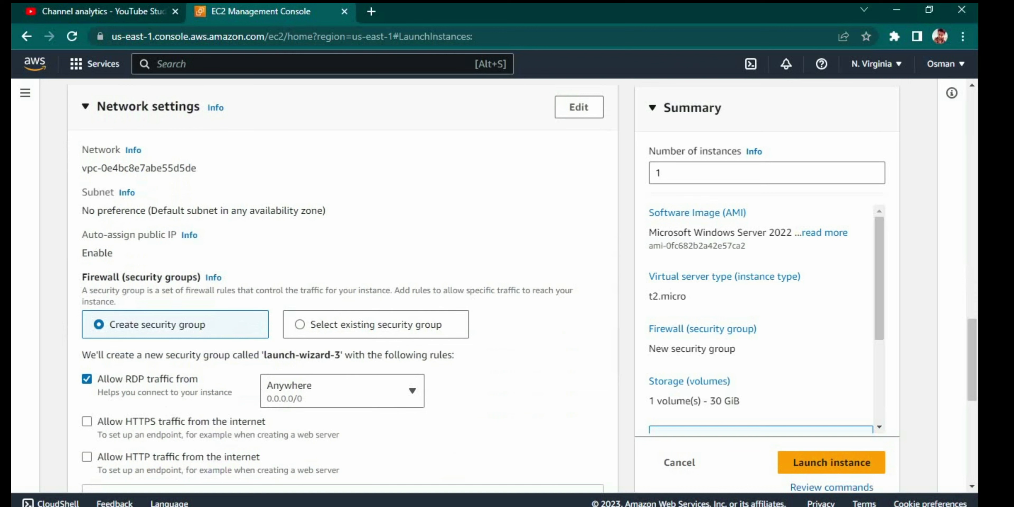
left_click(578, 107)
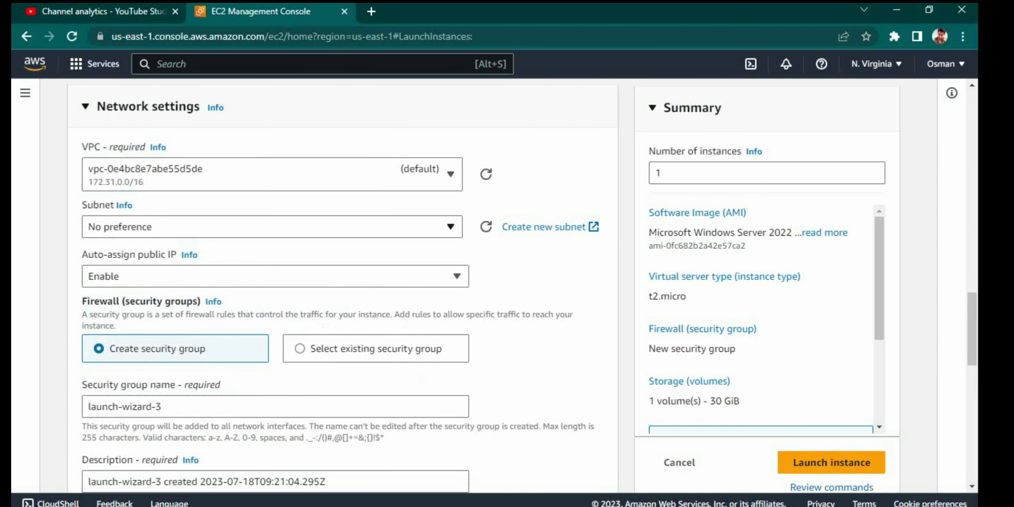
left_click_drag(113, 205, 82, 205)
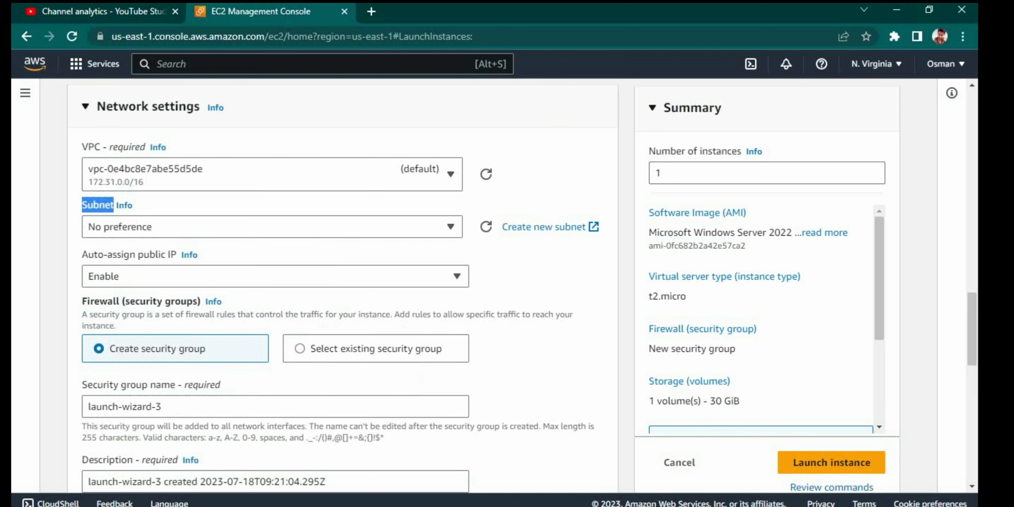
left_click(451, 227)
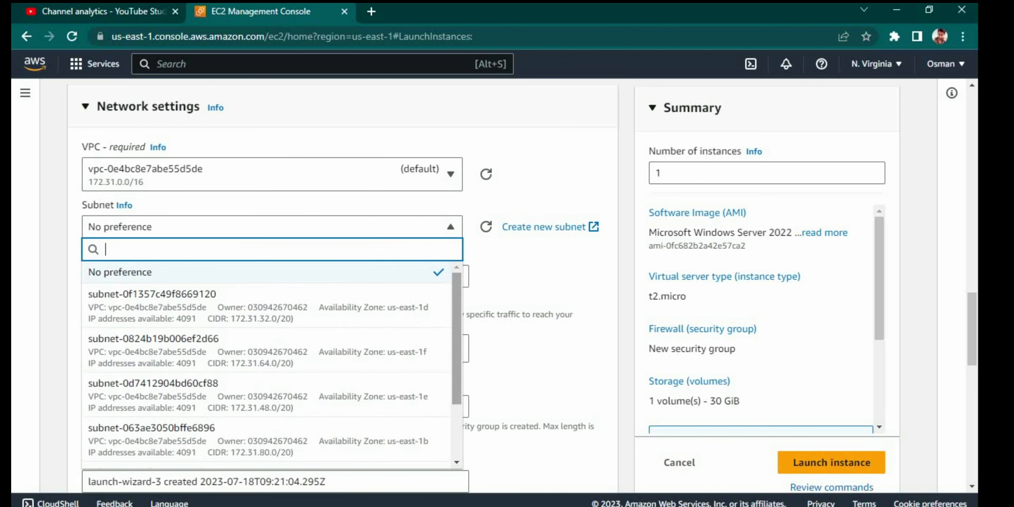
scroll(267, 400, "down", 2)
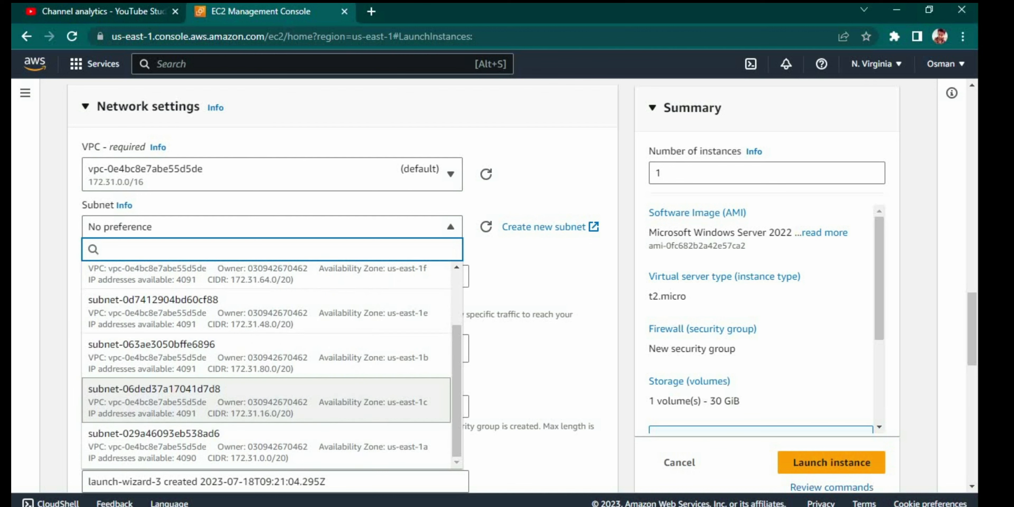
key("Down")
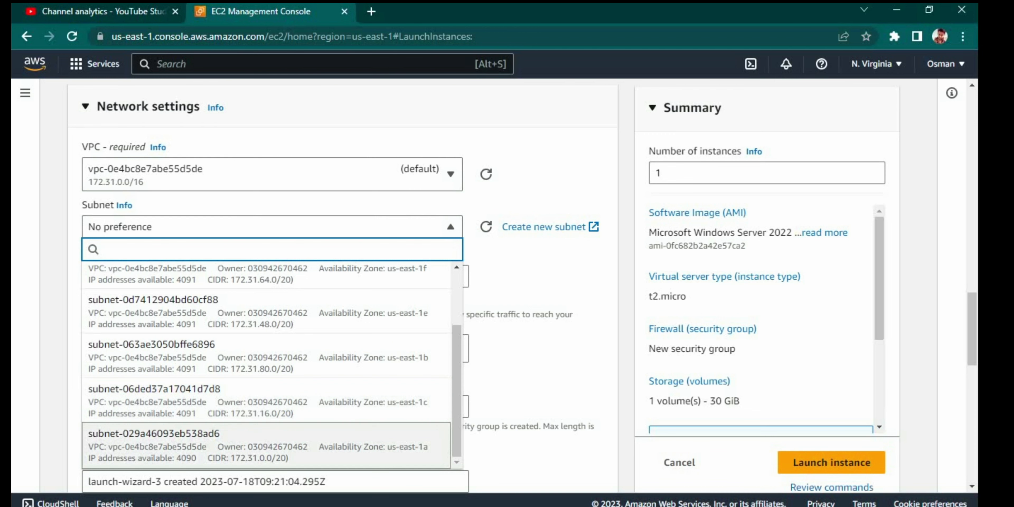
key("Return")
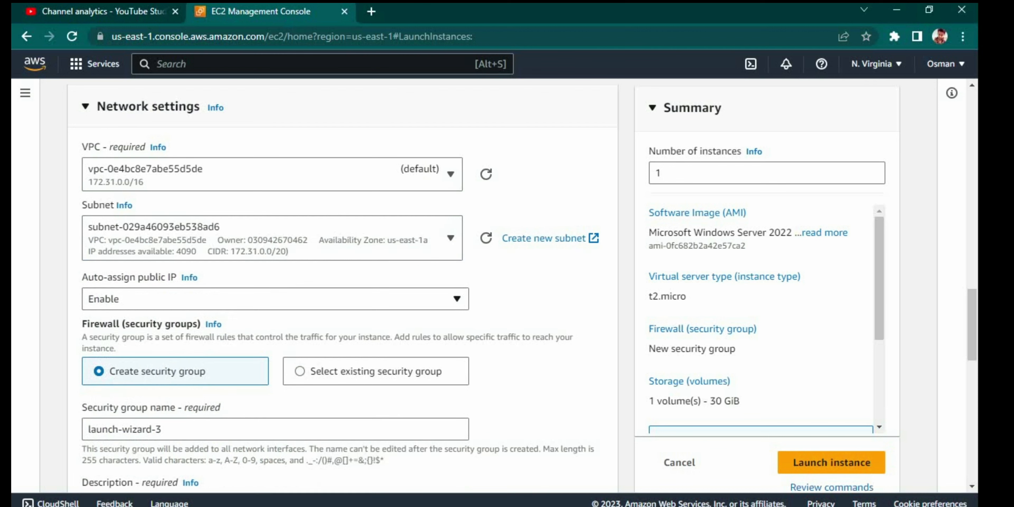
Leave public IP auto-assignment enabled and assign the existing security group win-SG to the instance.
left_click_drag(177, 278, 81, 278)
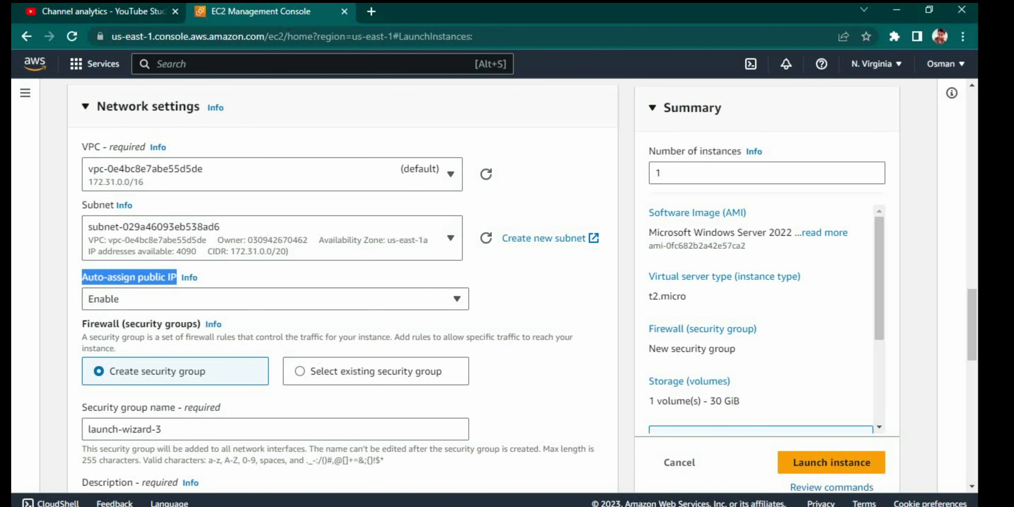
scroll(343, 285, "down", 3)
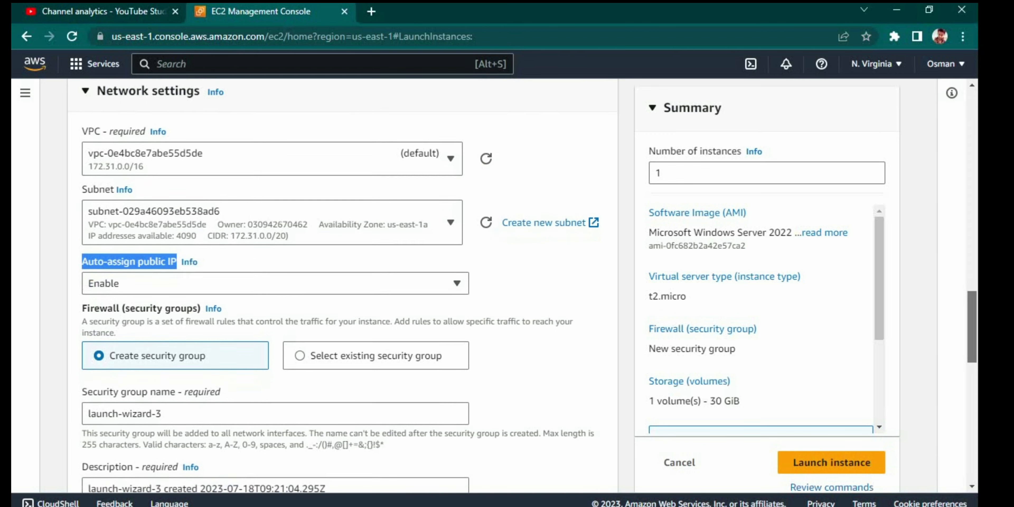
left_click_drag(972, 343, 972, 344)
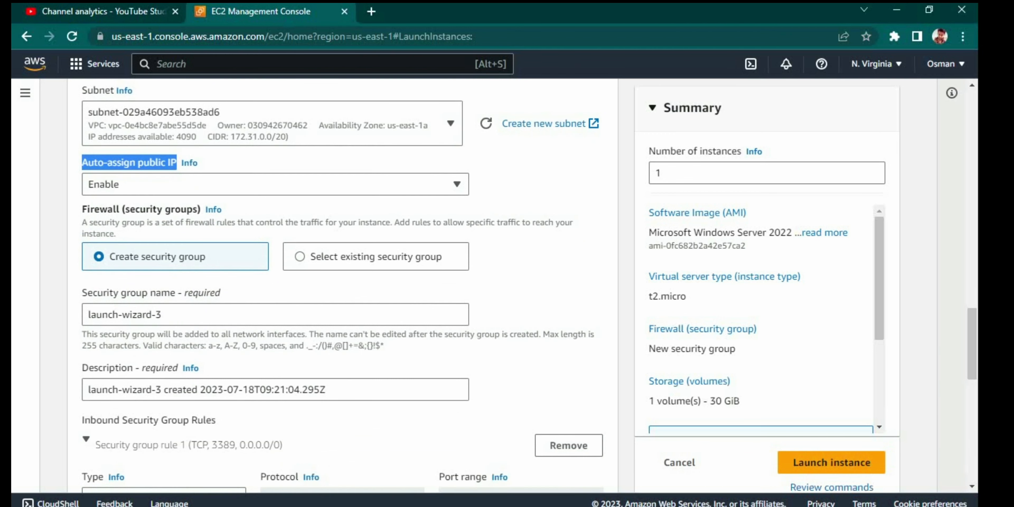
left_click_drag(972, 344, 972, 351)
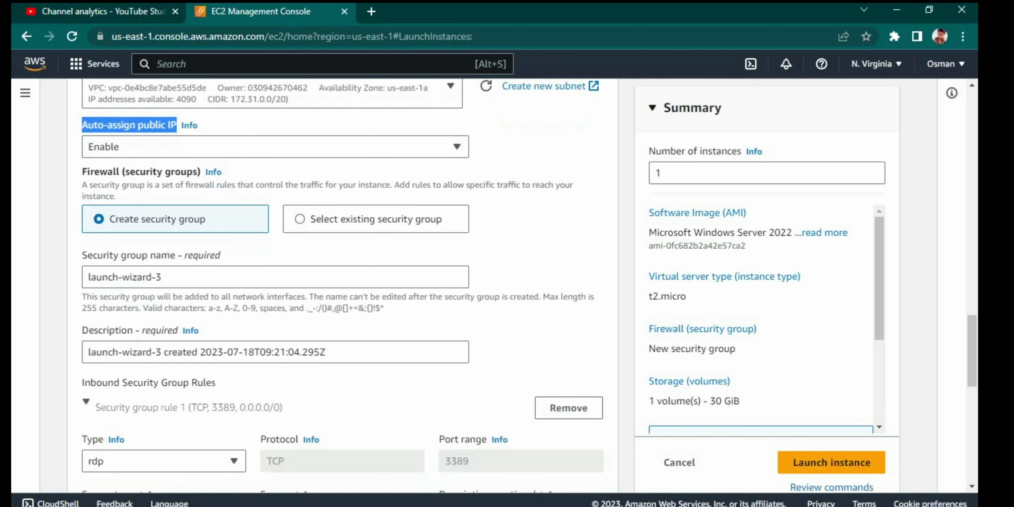
left_click(300, 218)
left_click_drag(122, 172, 82, 172)
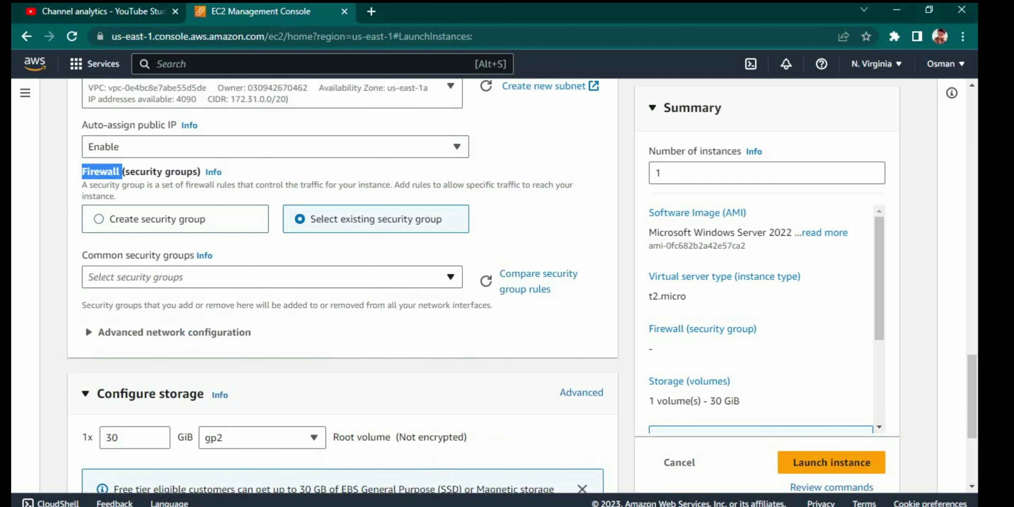
left_click(450, 277)
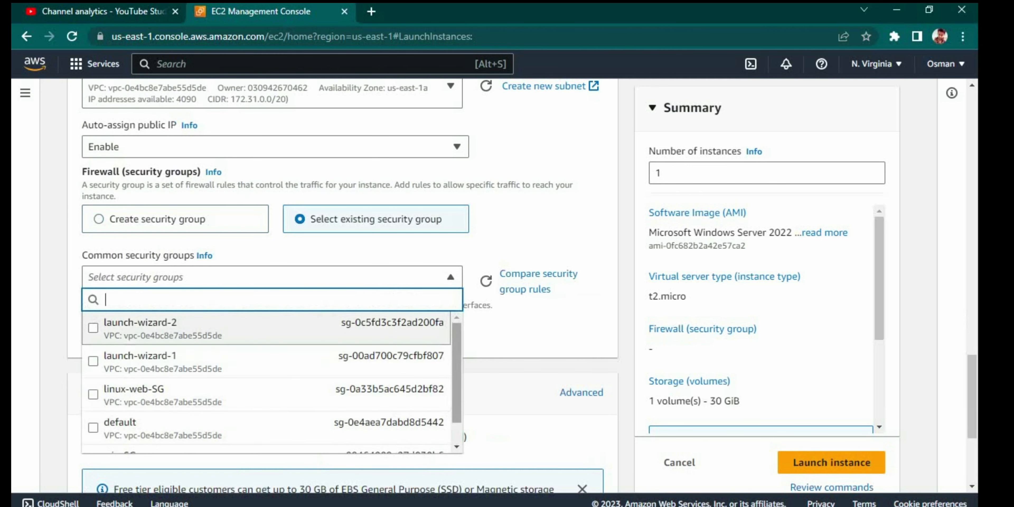
key("Down")
key("Down")
key("Down")
key("Down")
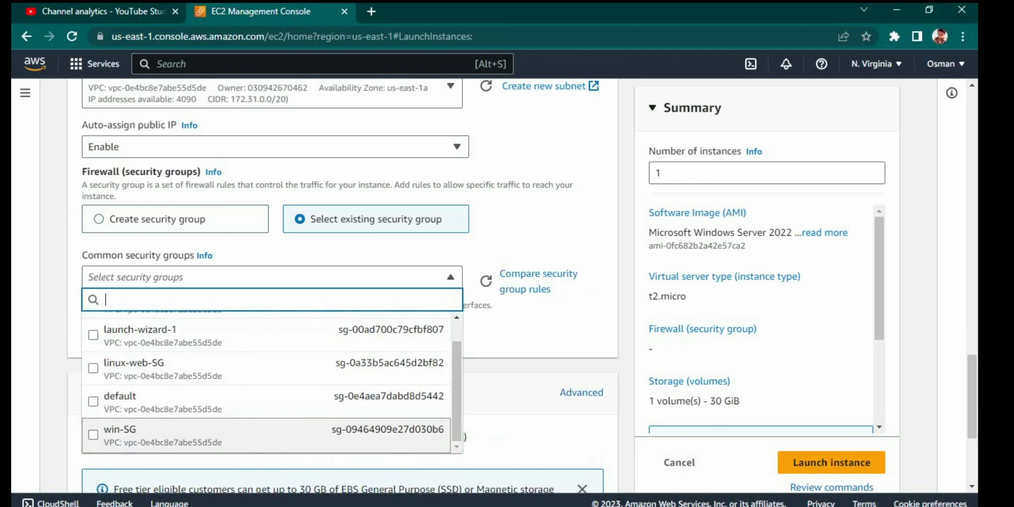
key("Return")
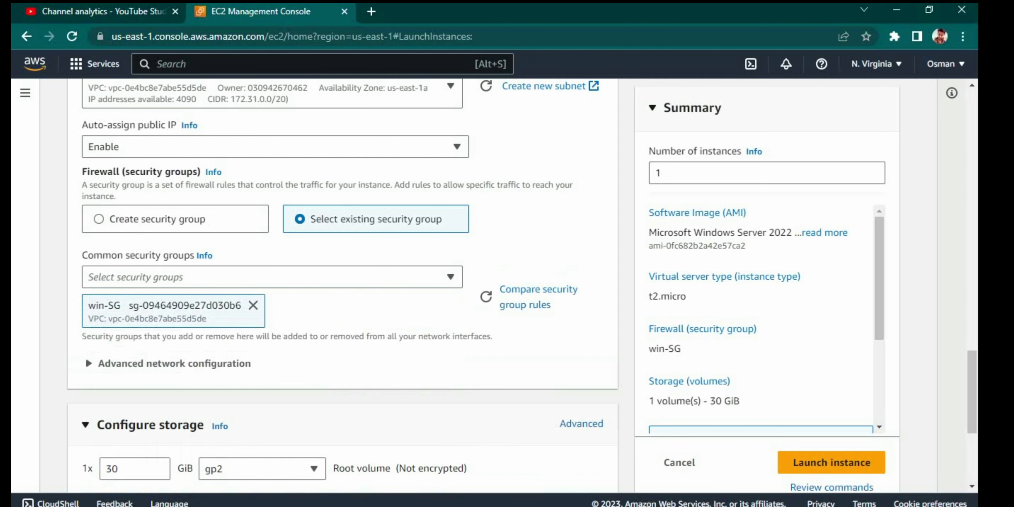
Launch the instance with the default 30 GiB gp2 root volume and refresh the list of instances.
scroll(343, 276, "down", 5)
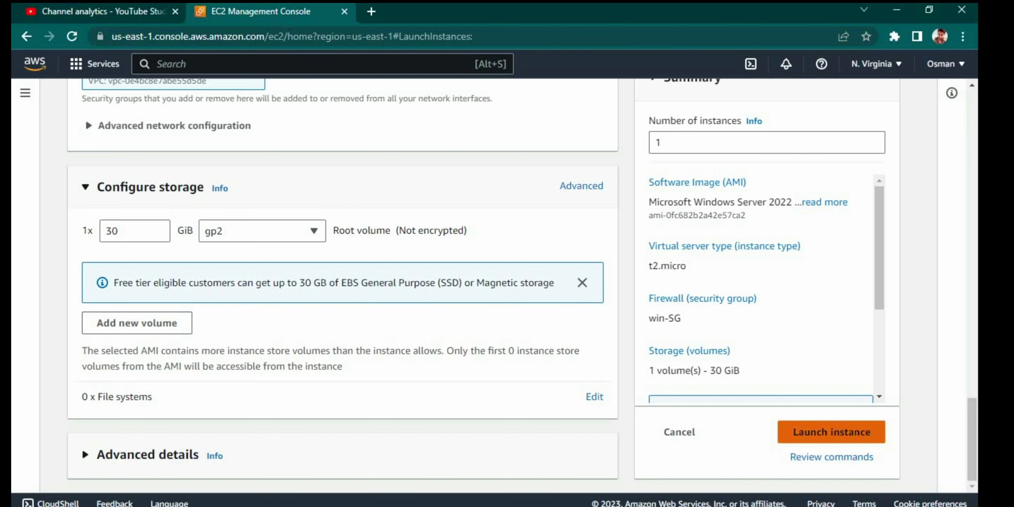
left_click(832, 432)
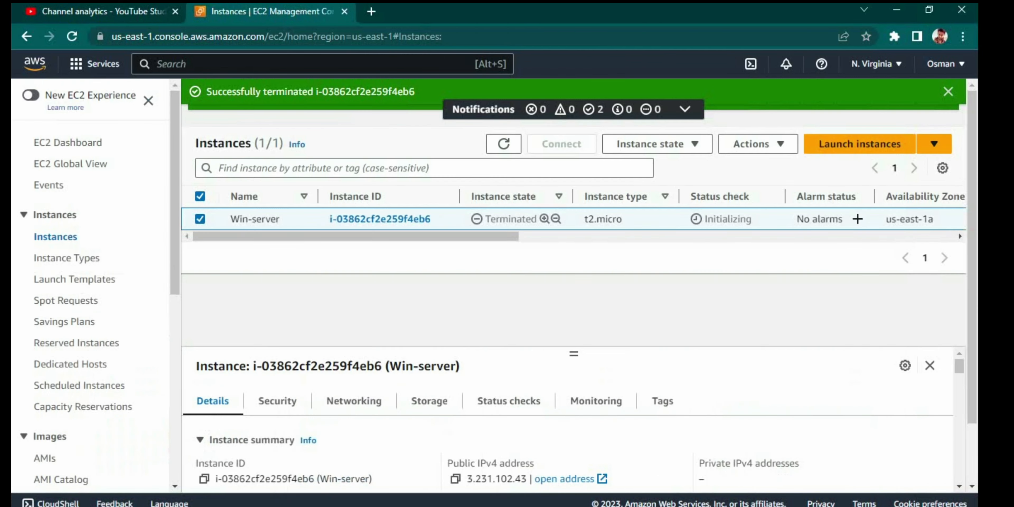
left_click(504, 144)
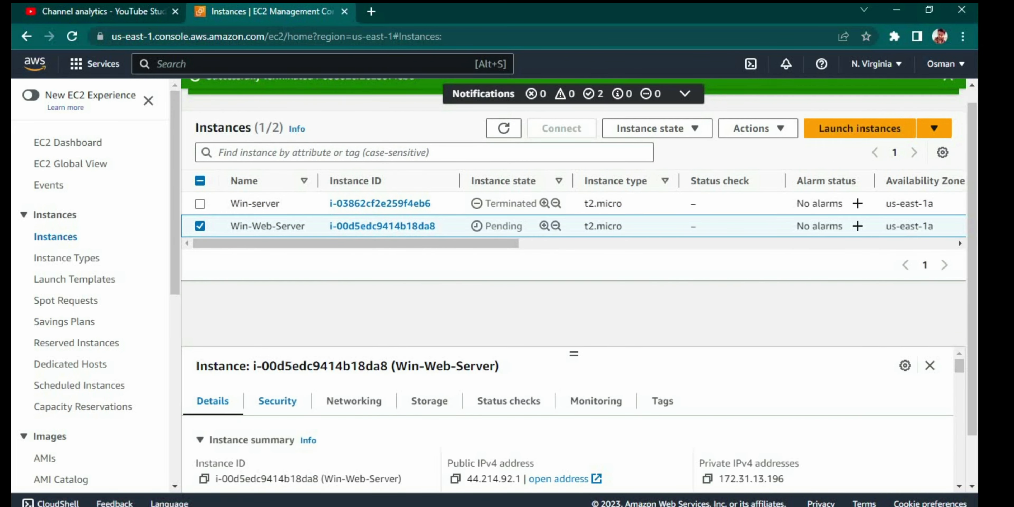
Review the inbound rules of Win-Web-Server's security group win-SG, including the RDP rule, and return to the instance list.
left_click(278, 401)
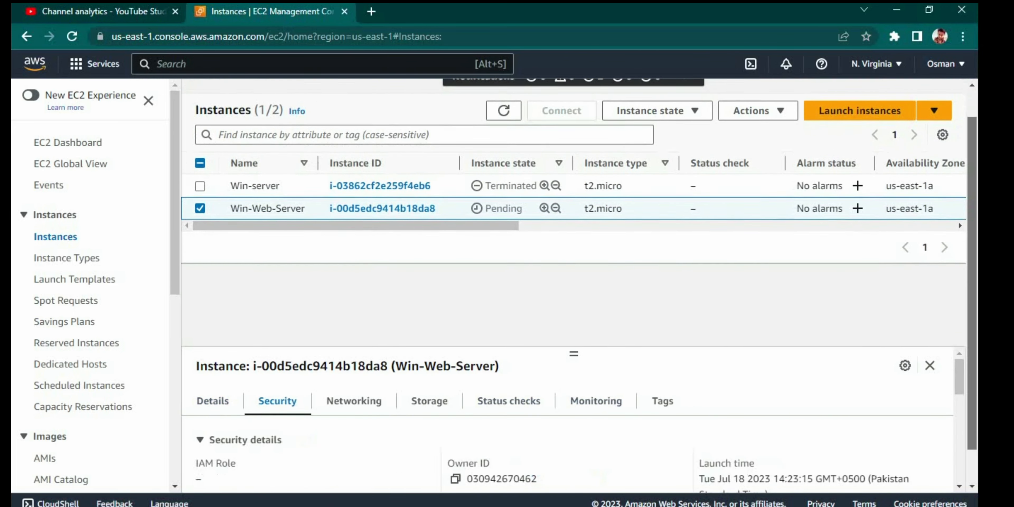
scroll(568, 425, "down", 3)
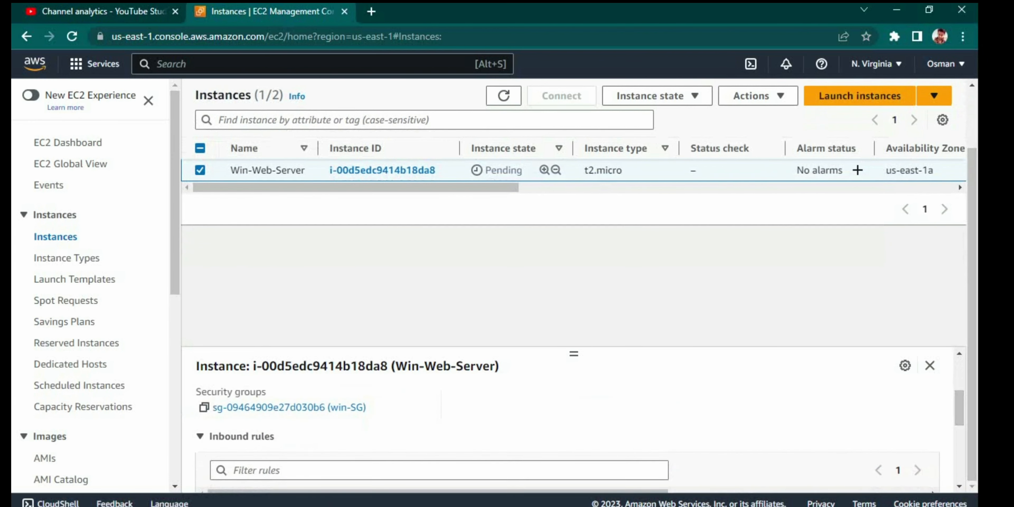
left_click(290, 407)
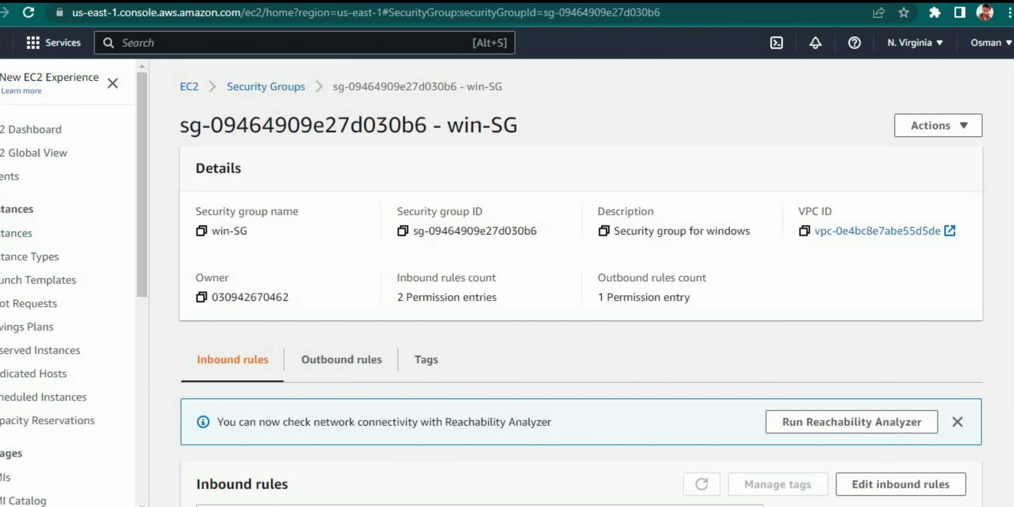
scroll(973, 473, "down", 3)
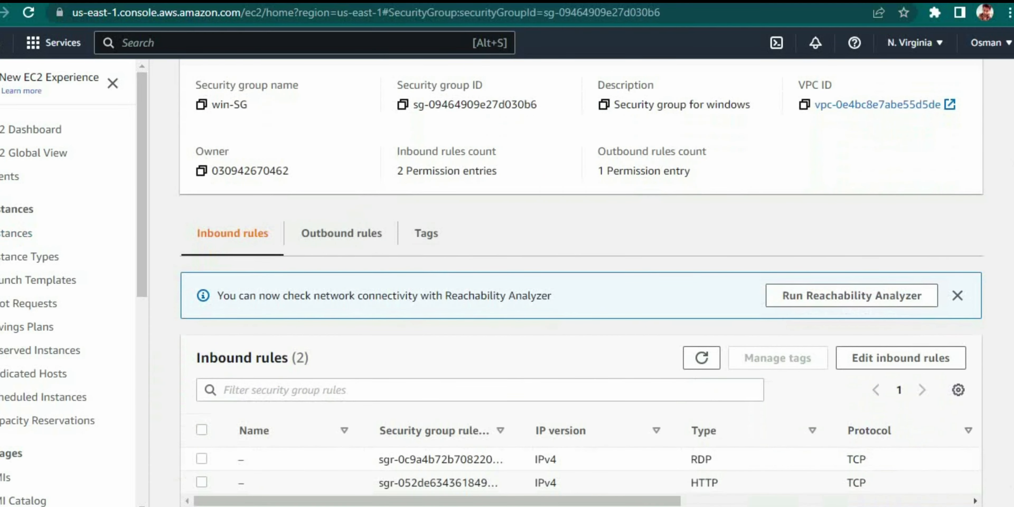
left_click_drag(713, 460, 690, 459)
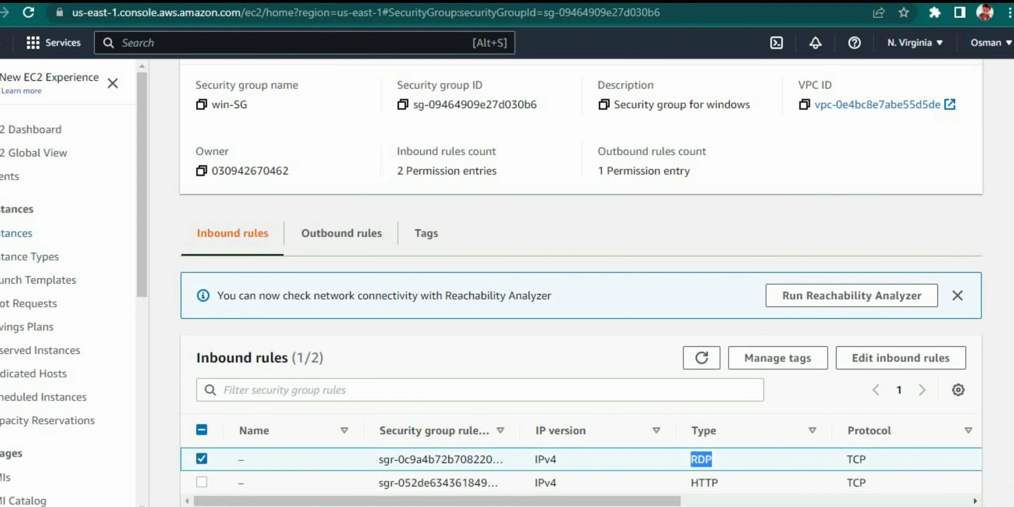
key("ctrl+shift+Tab")
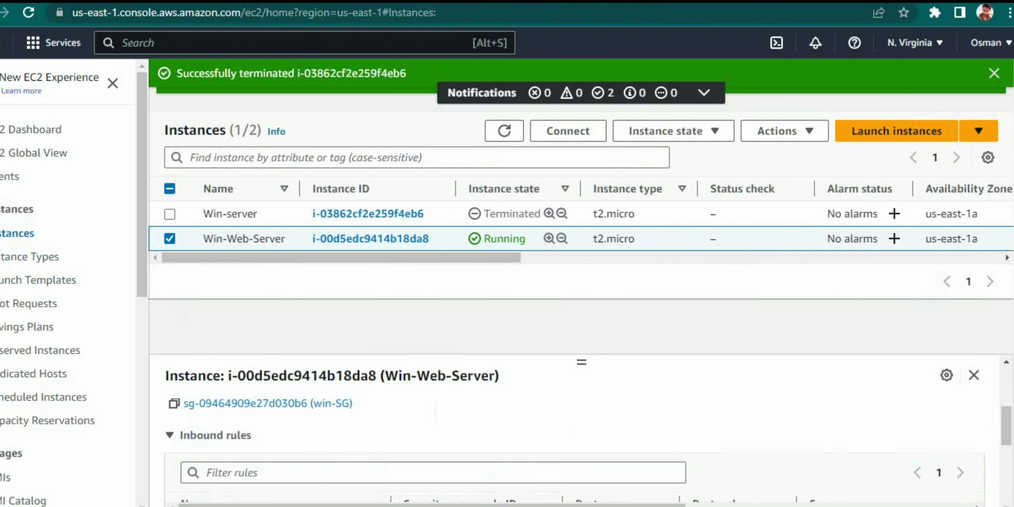
Refresh the instance list, select Win-Web-Server and copy its public IPv4 address.
left_click(504, 131)
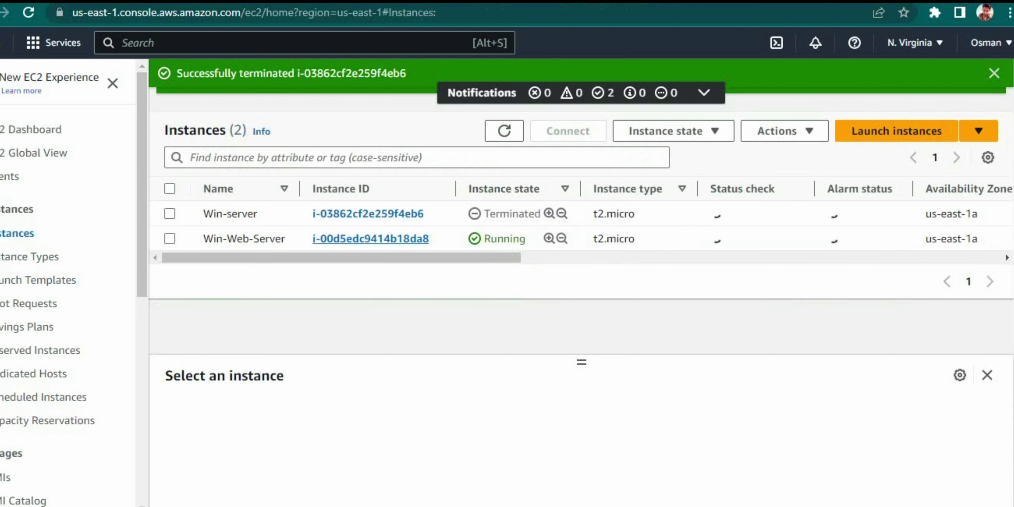
left_click(170, 239)
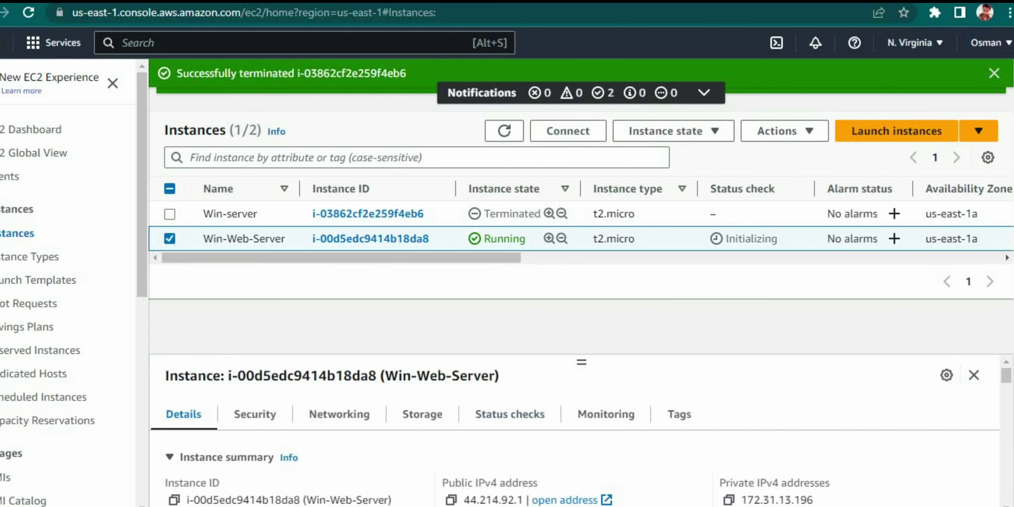
left_click(451, 500)
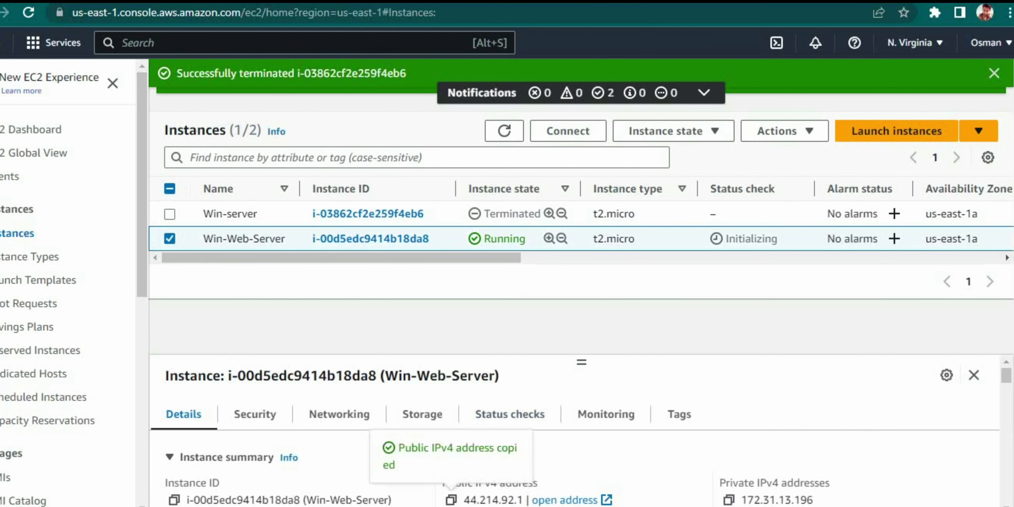
Open Remote Desktop Connection and start a connection to the copied public address 44.214.92.1.
key("super")
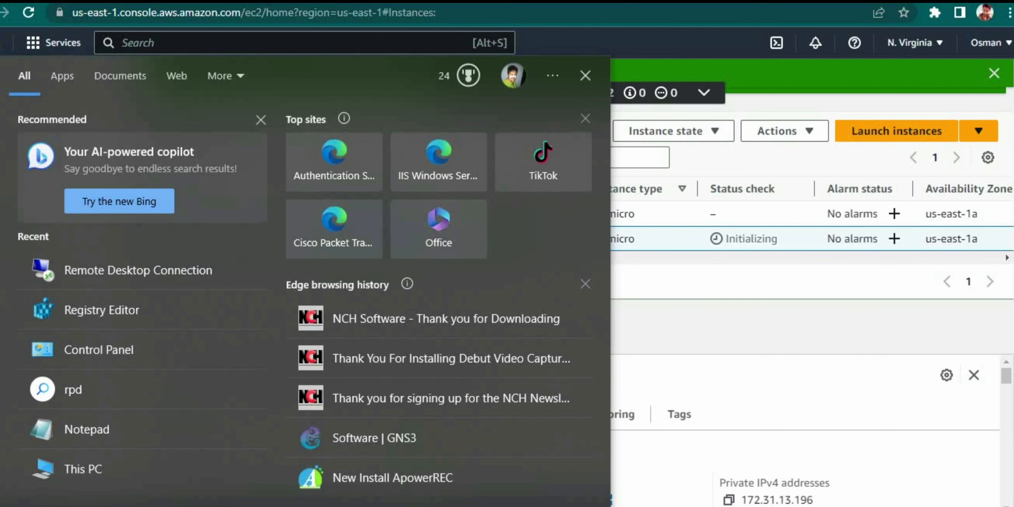
type("r")
key("Return")
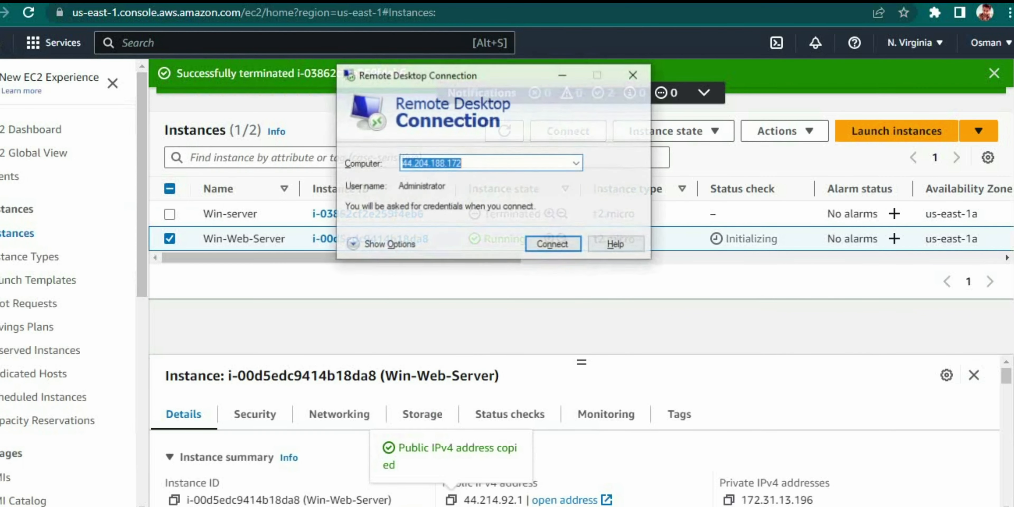
key("ctrl+v")
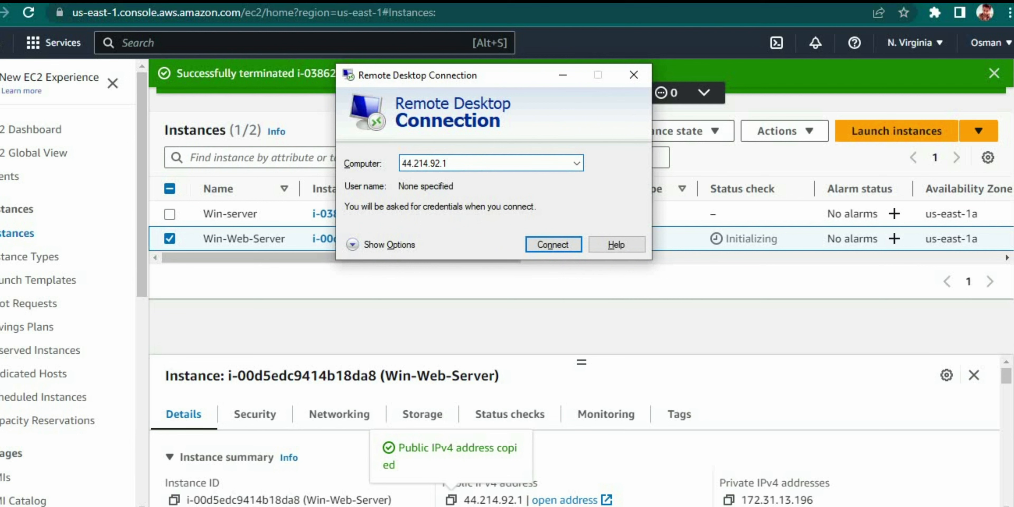
key("Return")
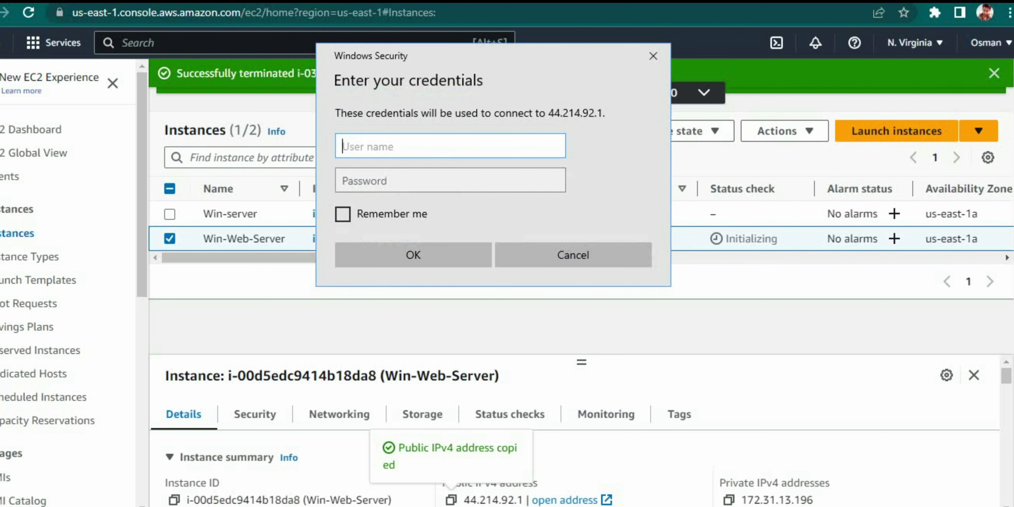
Return to the AWS console and open the Windows password retrieval page for Win-Web-Server.
left_click(252, 323)
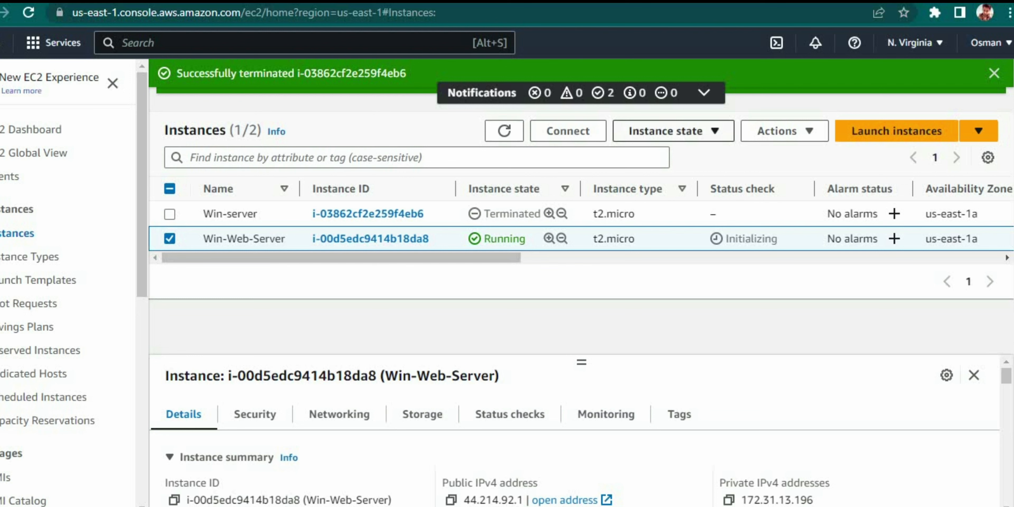
left_click(785, 131)
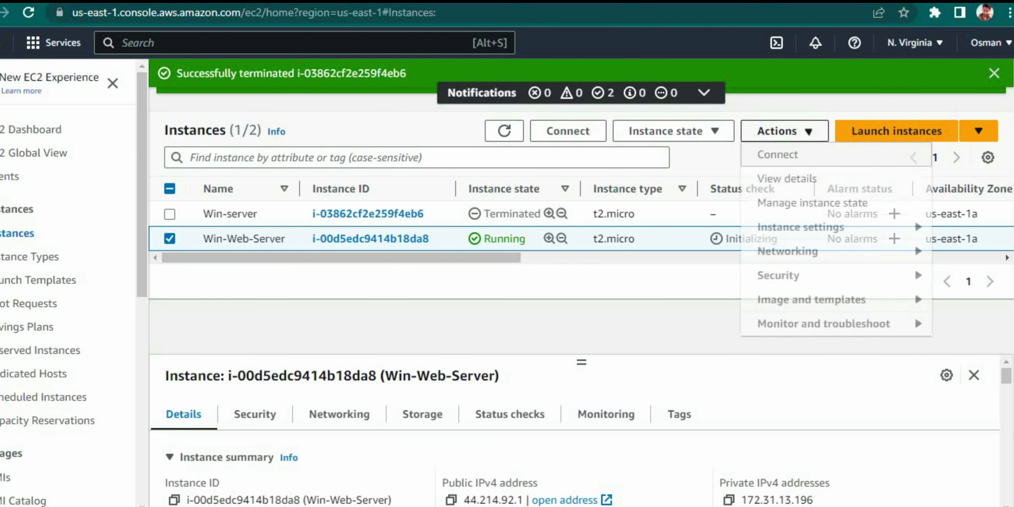
left_click(779, 275)
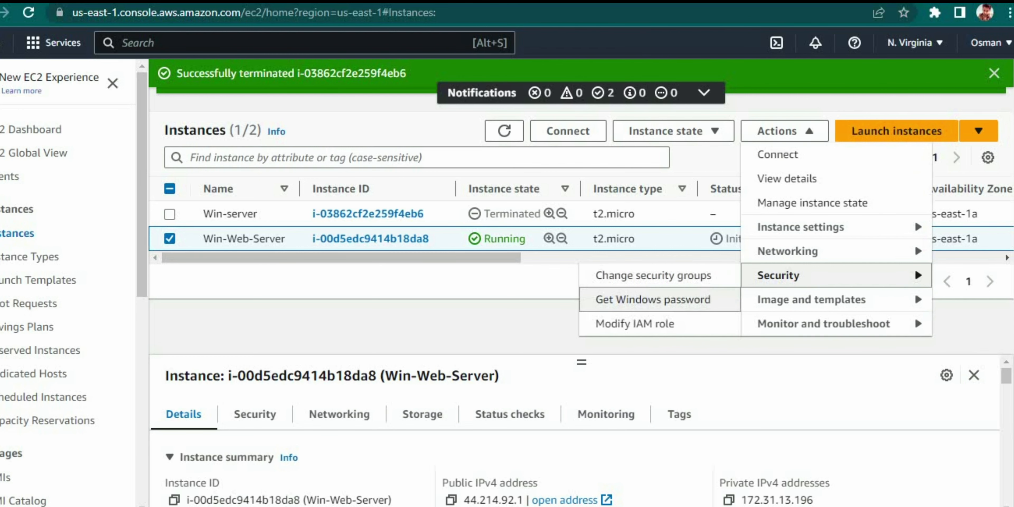
left_click(653, 299)
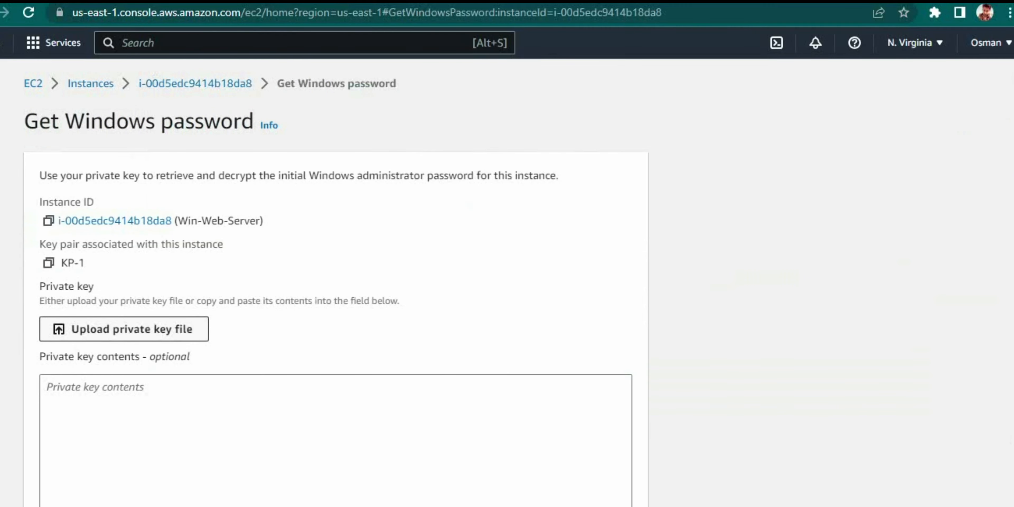
Upload KP-1.pem as the private key file and decrypt the Windows administrator password.
left_click(124, 329)
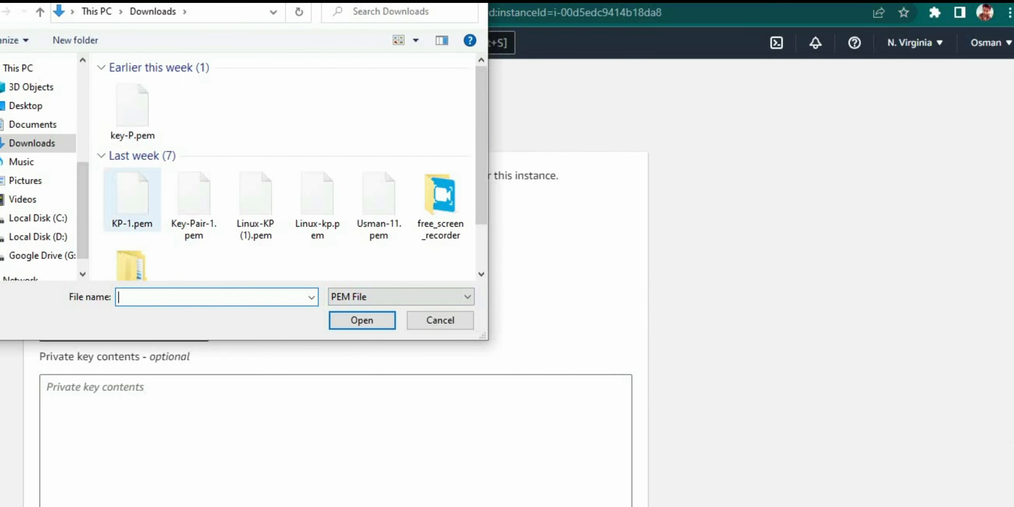
left_click(132, 199)
left_click(362, 320)
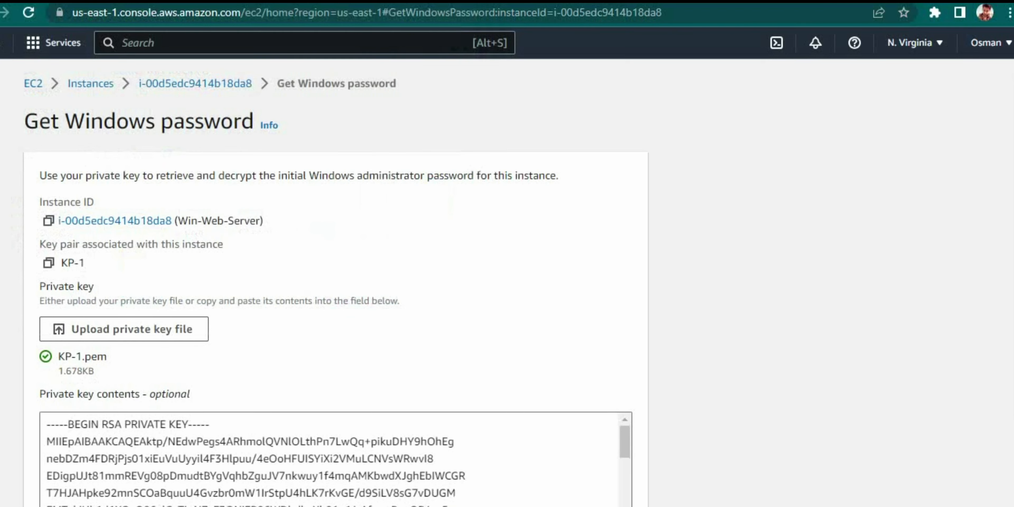
scroll(334, 276, "down", 3)
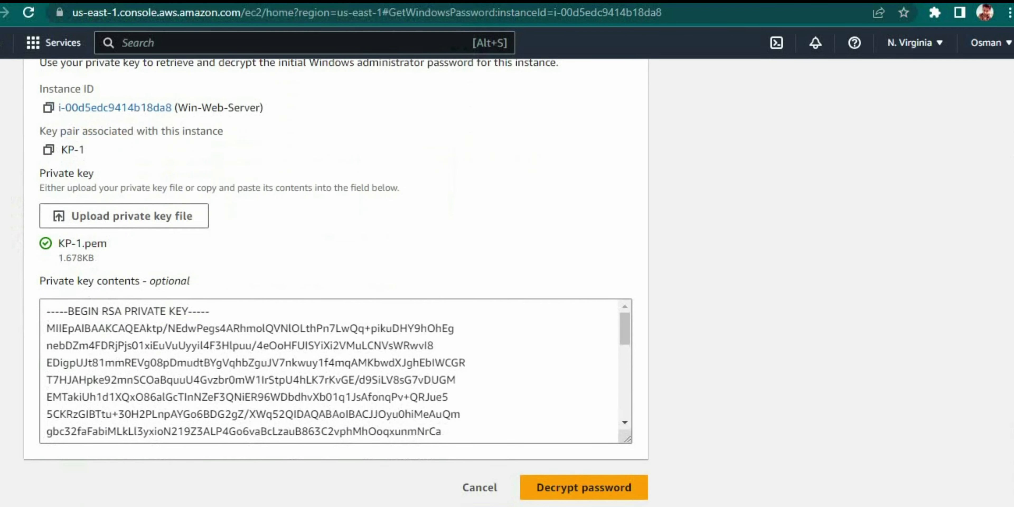
left_click(584, 488)
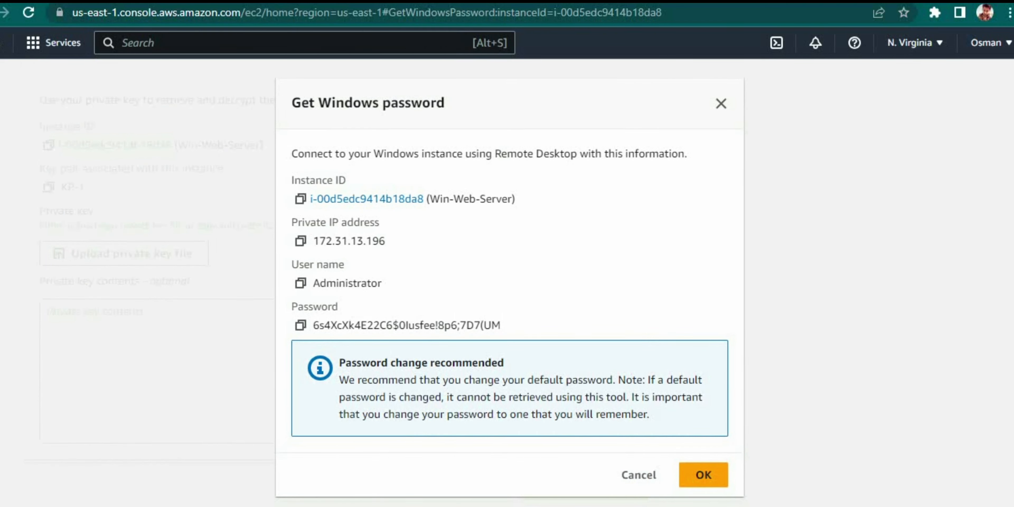
Copy the decrypted credentials into the Remote Desktop sign-in, entering Administrator as user name and the administrator password.
left_click(300, 283)
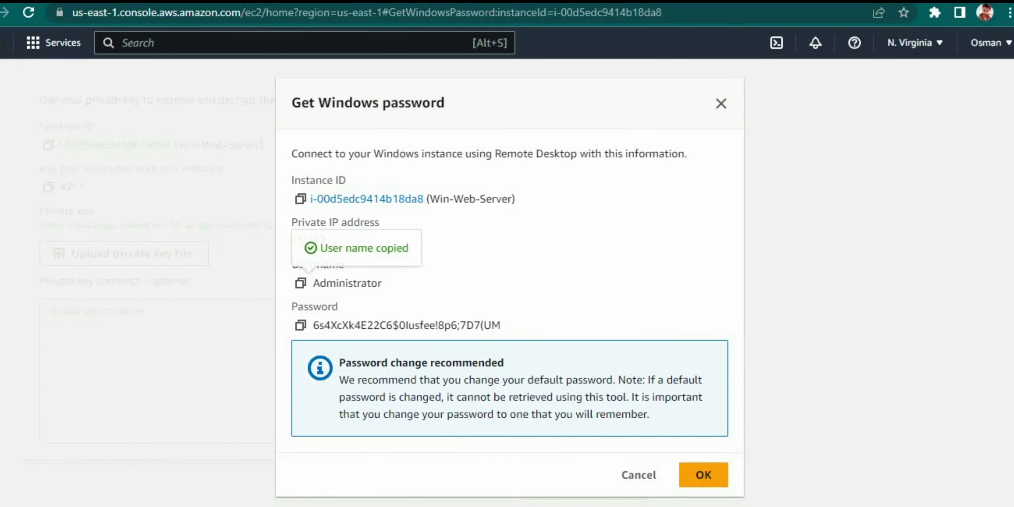
key("alt+Tab")
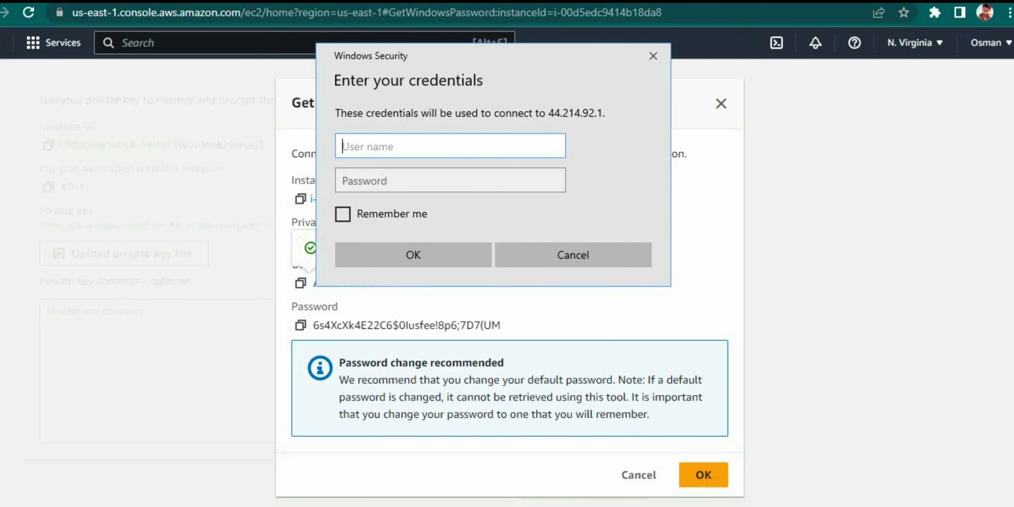
key("ctrl+v")
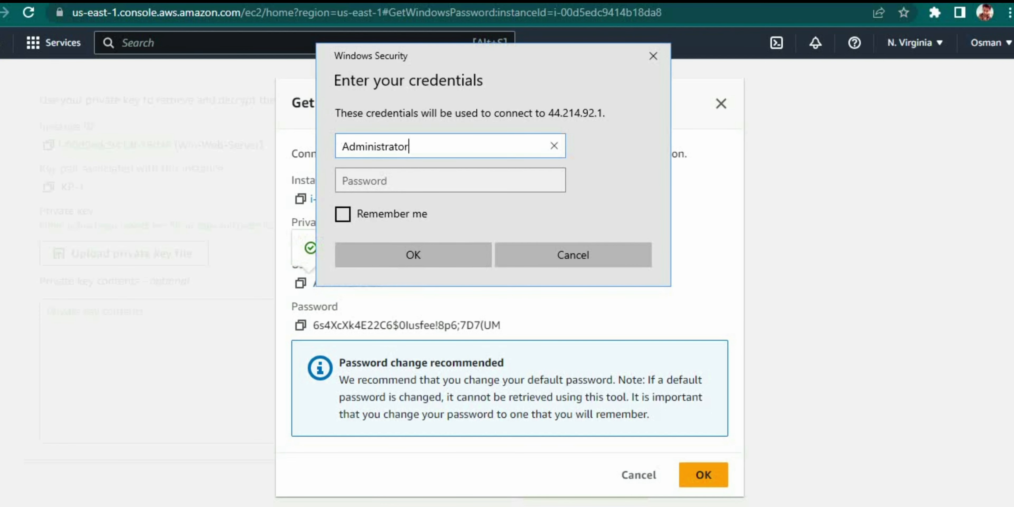
left_click(300, 325)
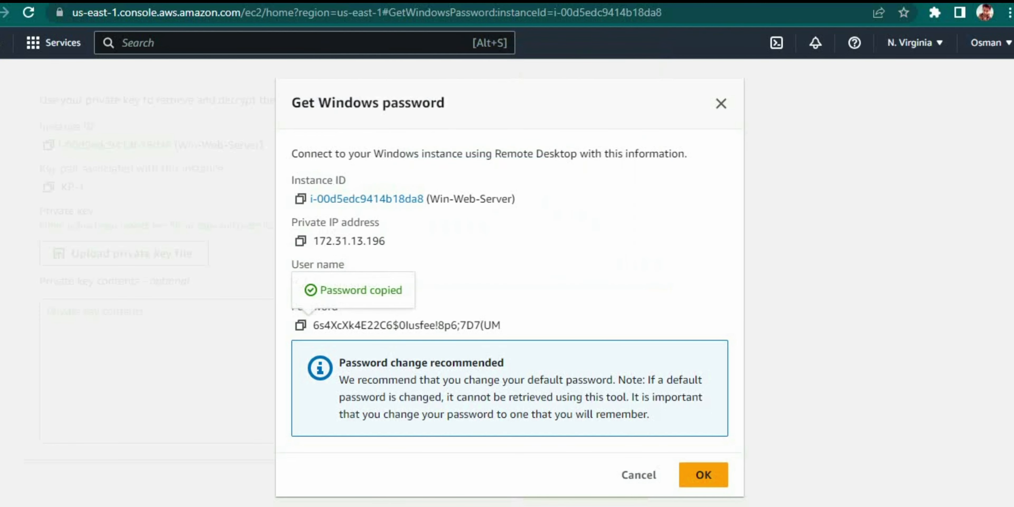
key("alt+Tab")
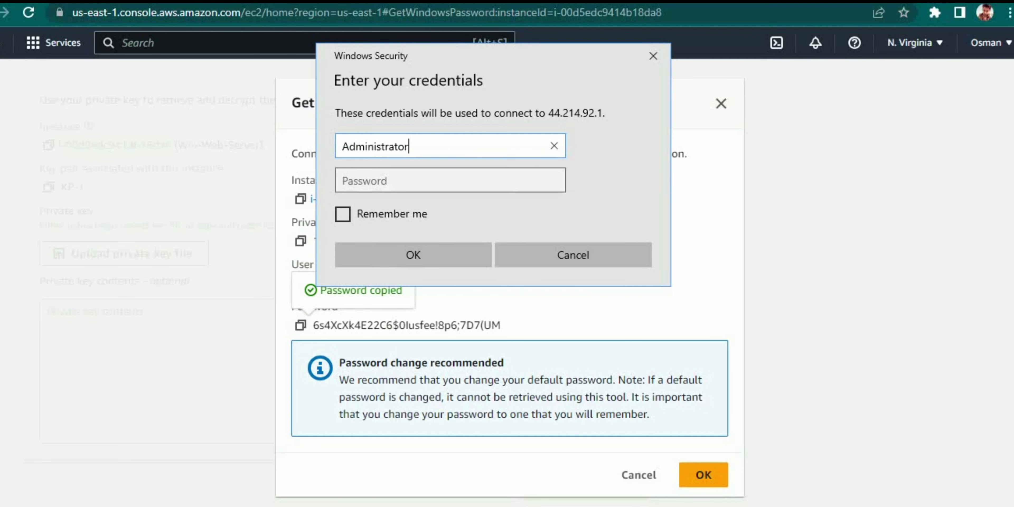
left_click(450, 180)
key("ctrl+v")
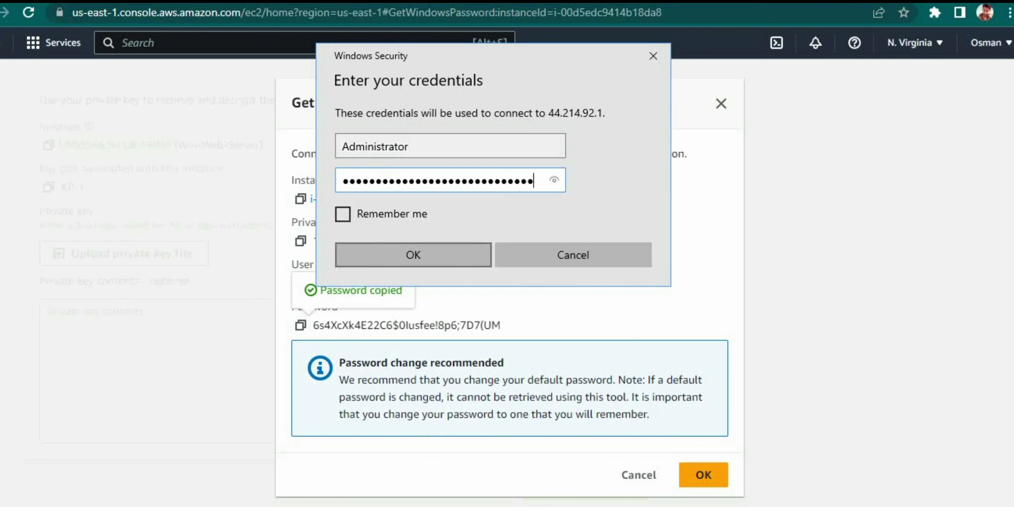
Have the credentials remembered, submit them and connect to the instance despite the certificate warning.
left_click(343, 214)
left_click(414, 255)
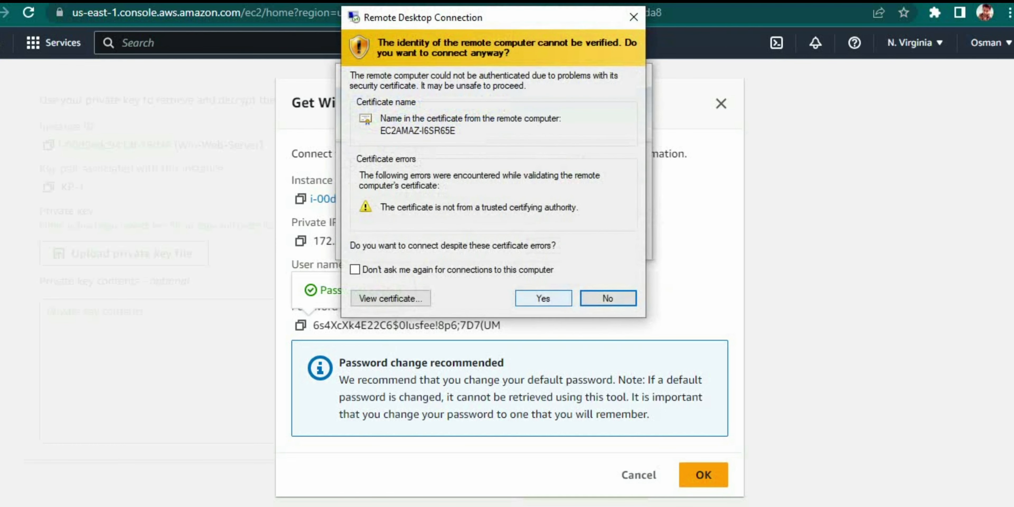
left_click(543, 298)
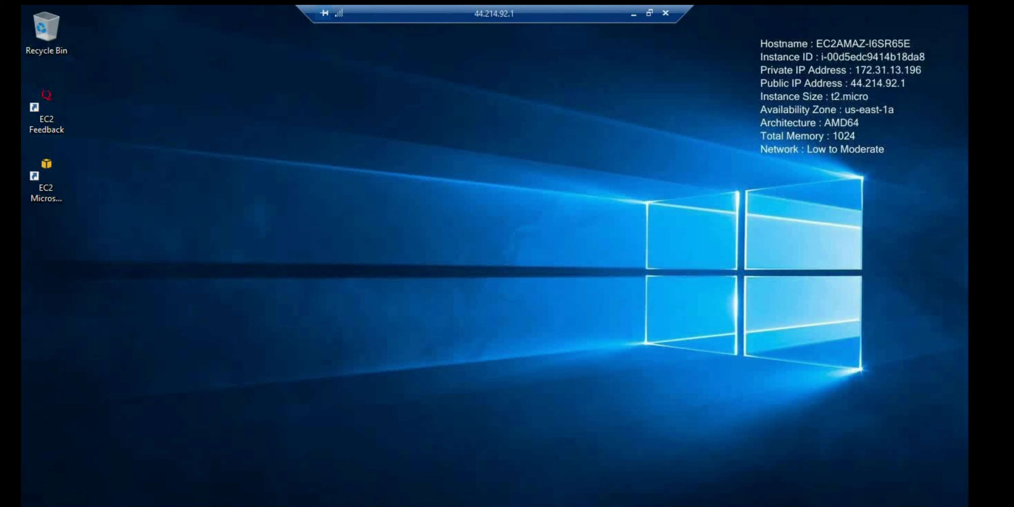
Refresh the remote desktop and examine the instance's drives under This PC in a maximized File Explorer window.
right_click(456, 173)
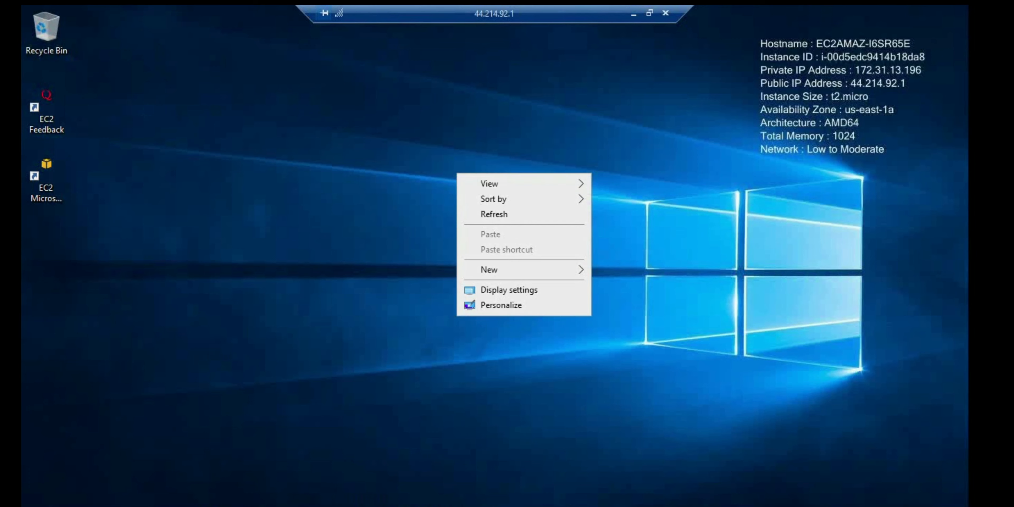
left_click(484, 214)
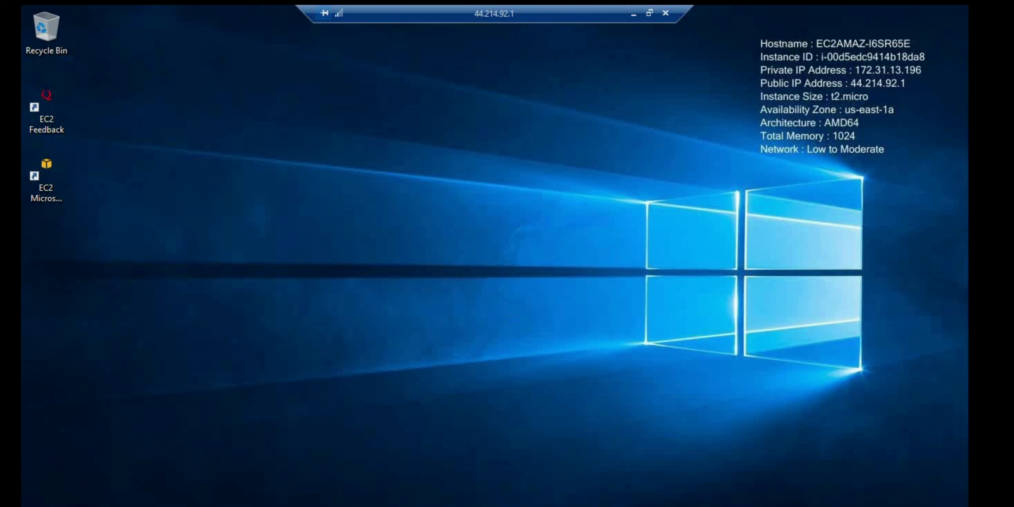
key("super+e")
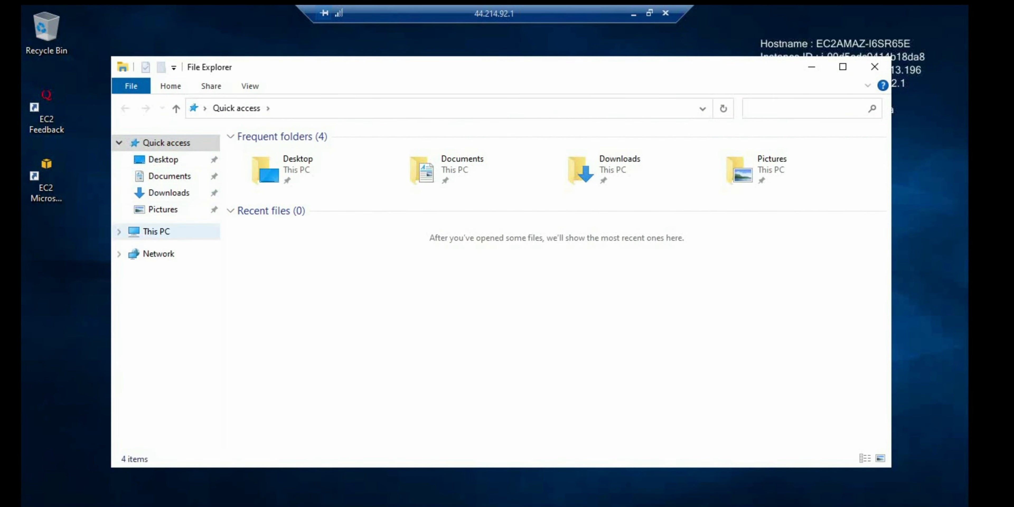
left_click(156, 231)
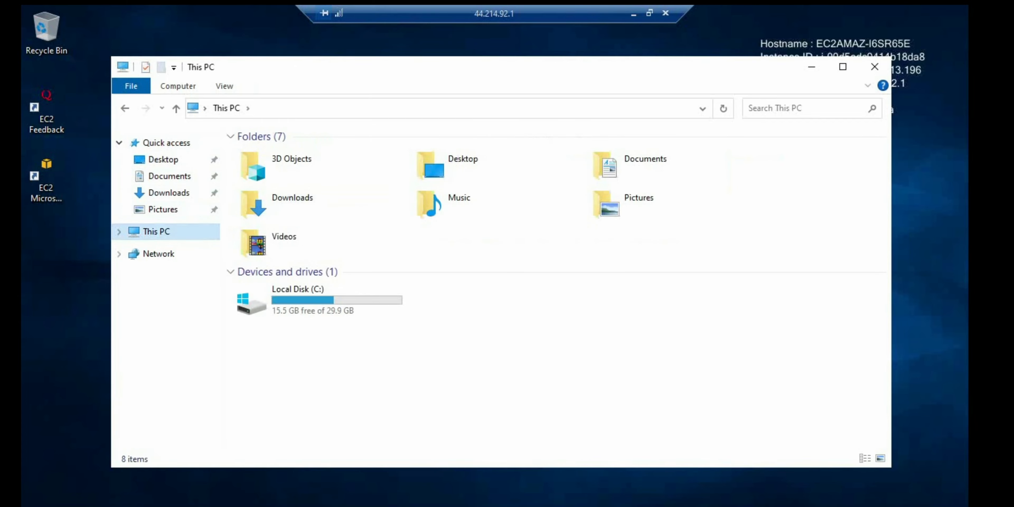
left_click(843, 66)
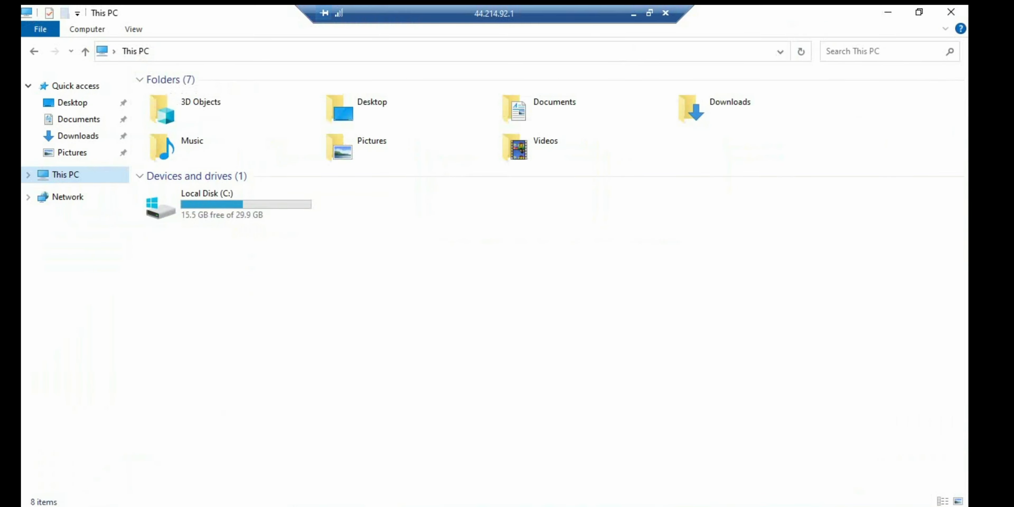
left_click_drag(206, 249, 287, 174)
left_click(252, 260)
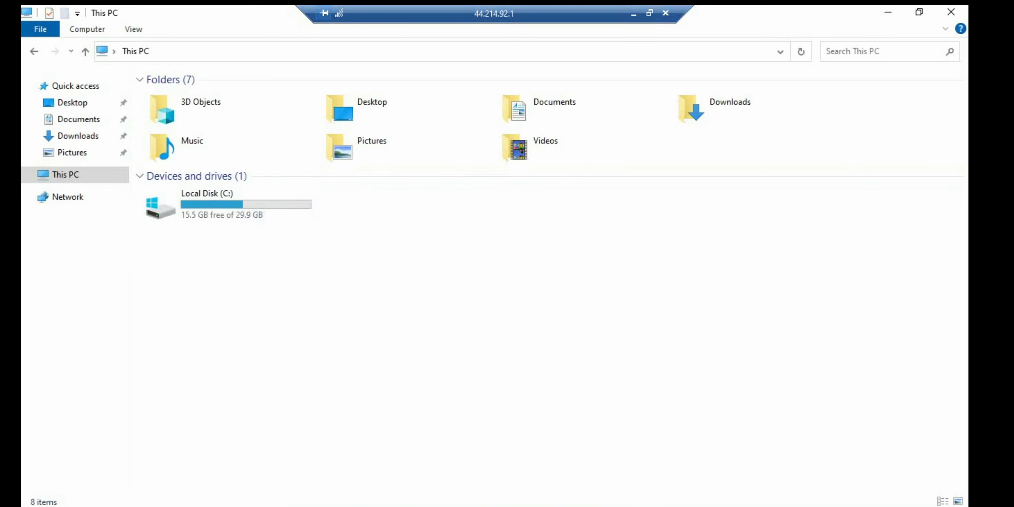
left_click_drag(370, 239, 209, 189)
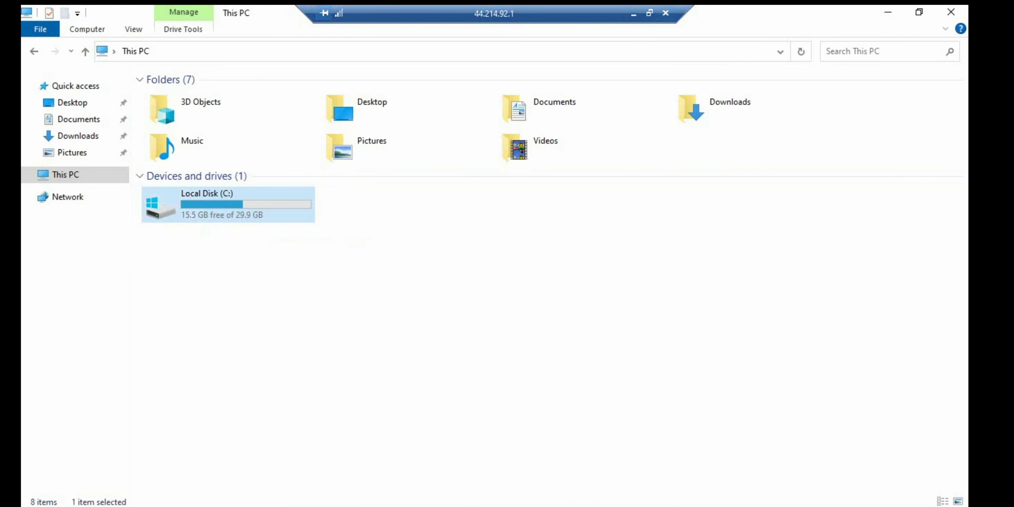
Minimize the remote session, close the Windows password dialog in the AWS console and return to the instance list.
left_click(633, 15)
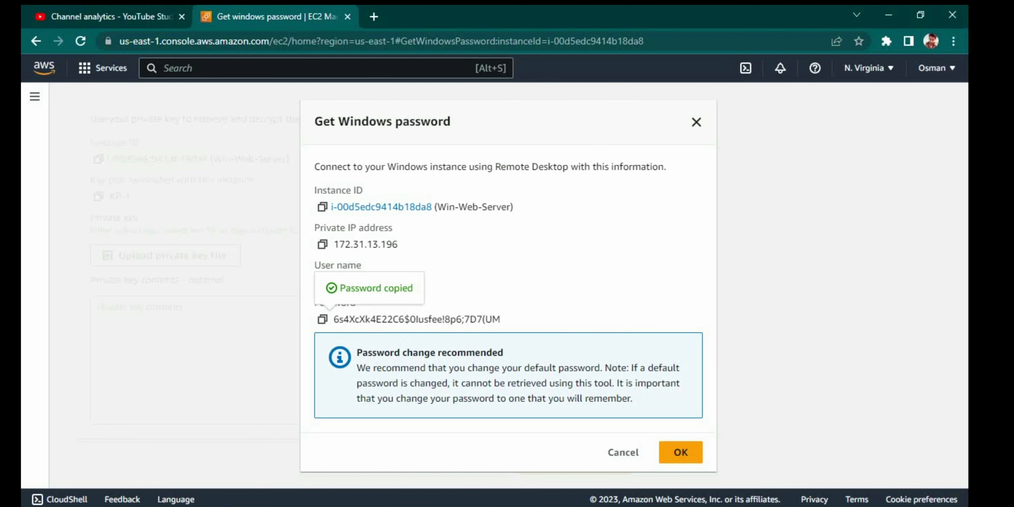
left_click(697, 122)
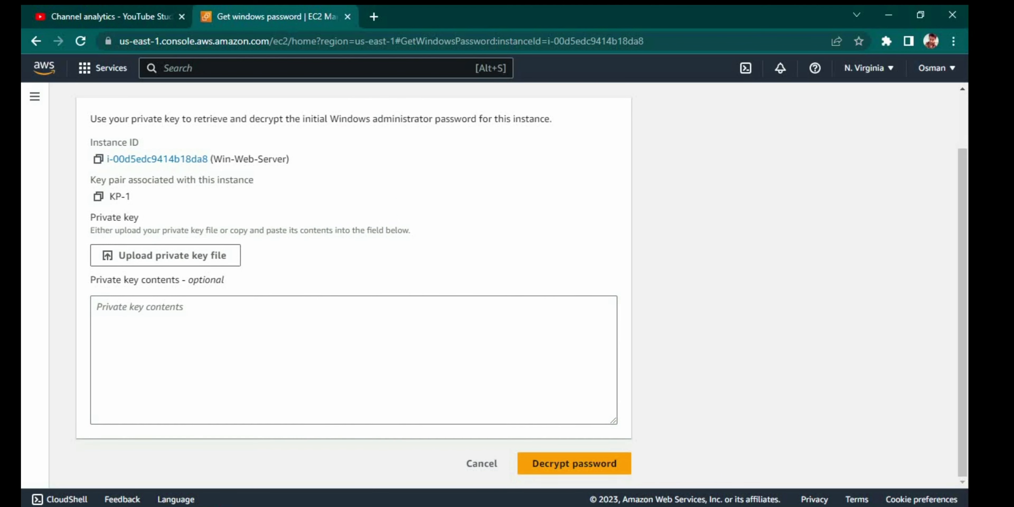
scroll(512, 276, "up", 2)
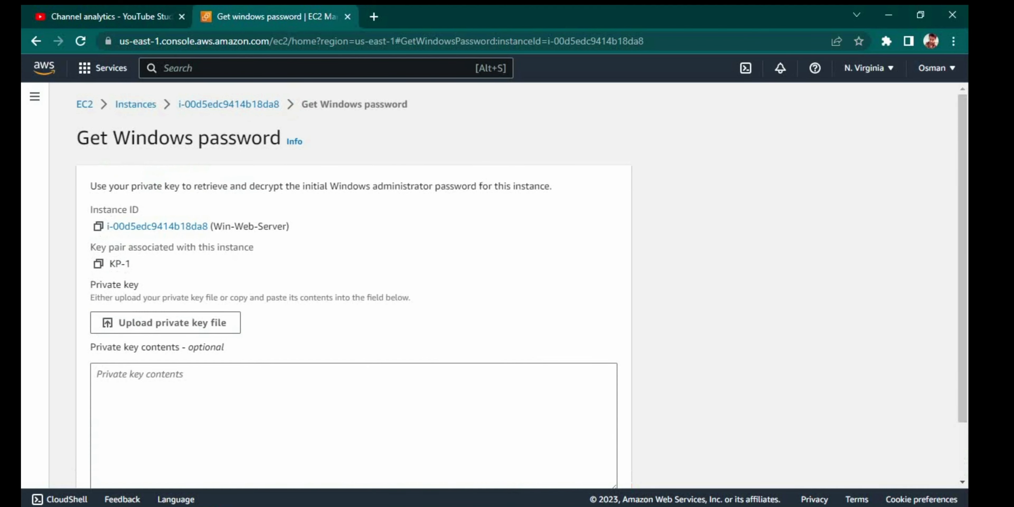
left_click(135, 105)
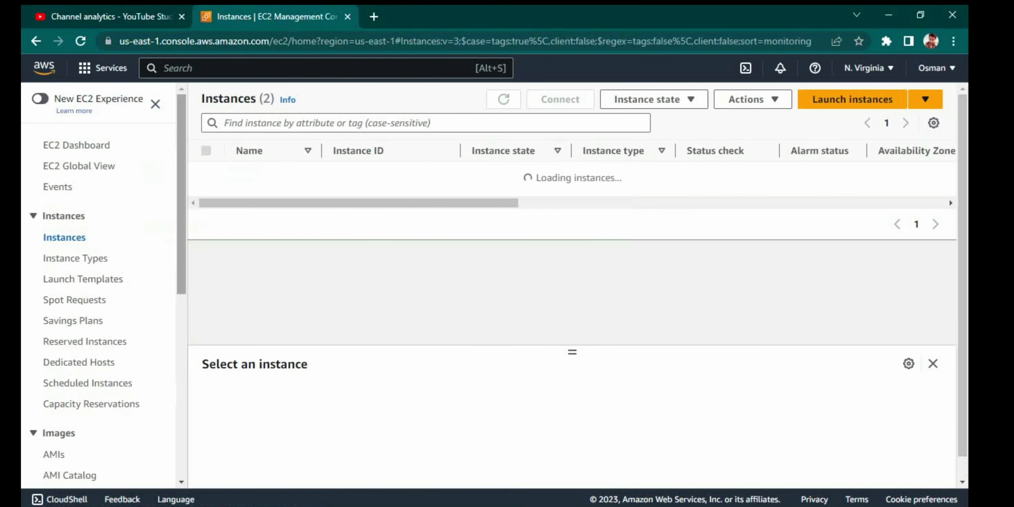
scroll(103, 287, "down", 5)
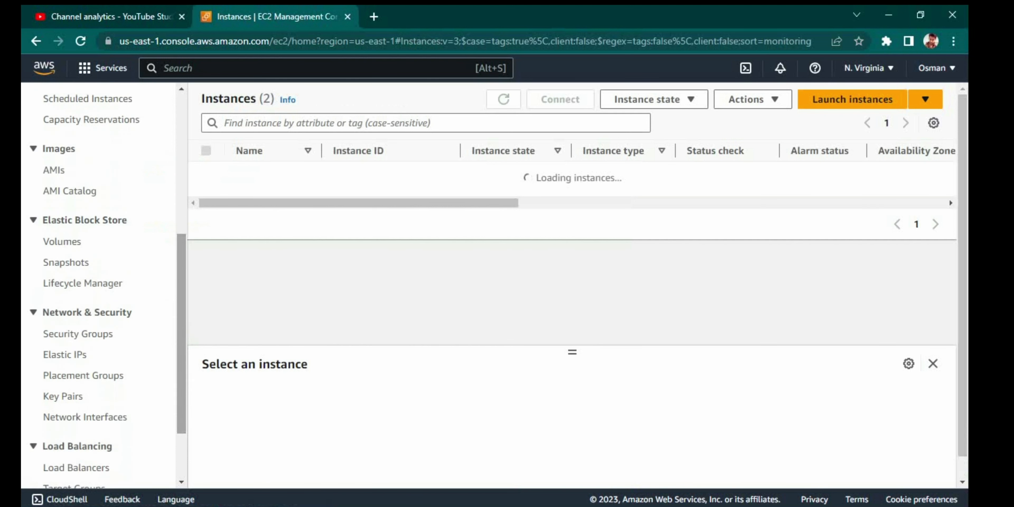
Open the Elastic Block Store volume list, refresh it and inspect the details of the unnamed gp2 volume.
scroll(103, 287, "down", 3)
scroll(103, 288, "up", 5)
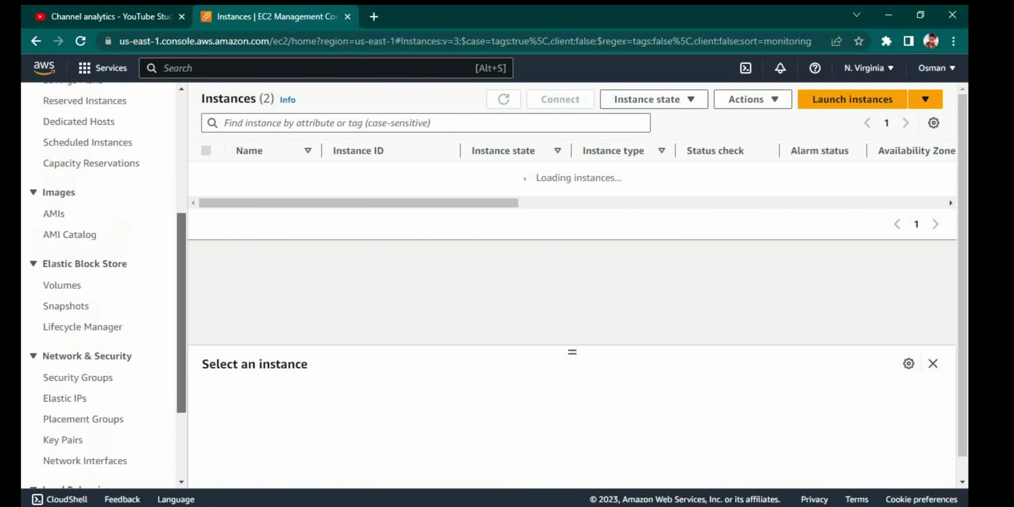
left_click(62, 325)
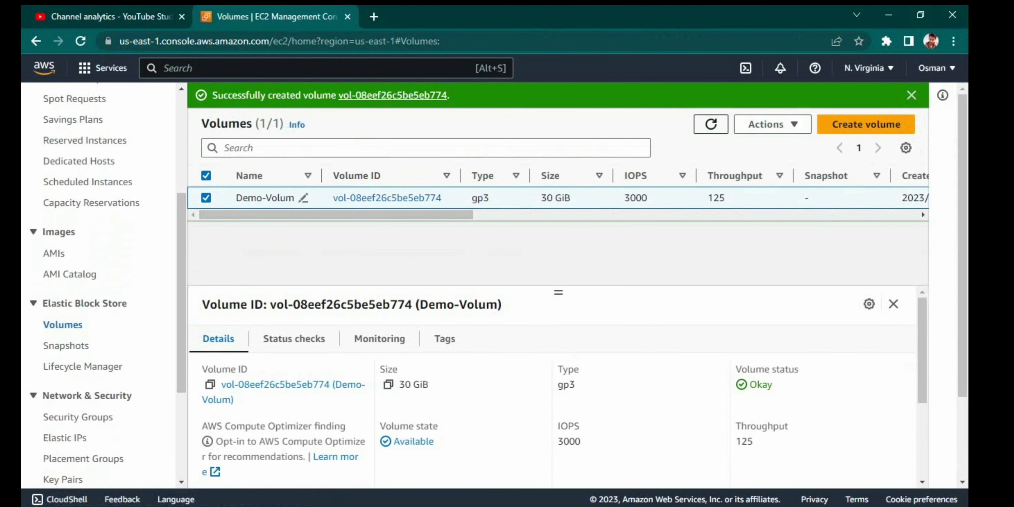
left_click(711, 124)
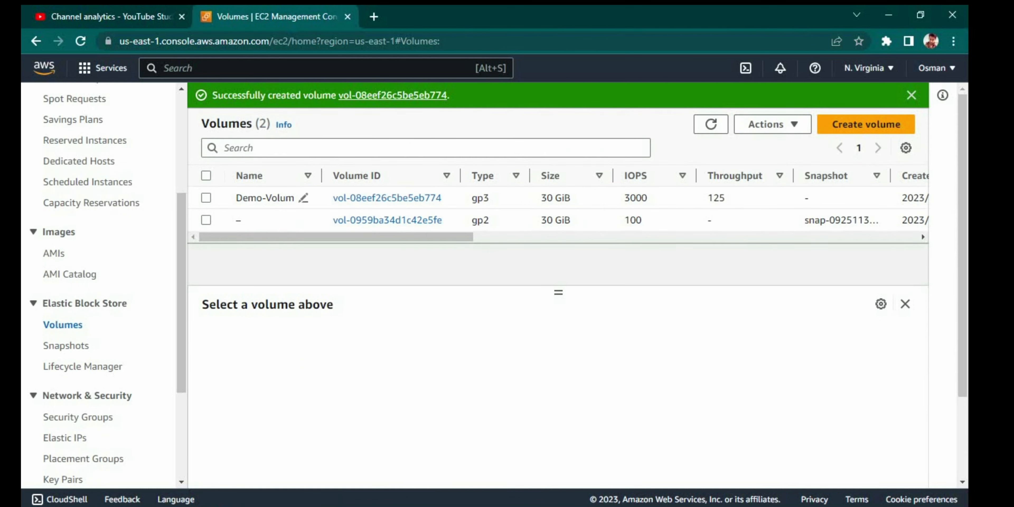
left_click(206, 220)
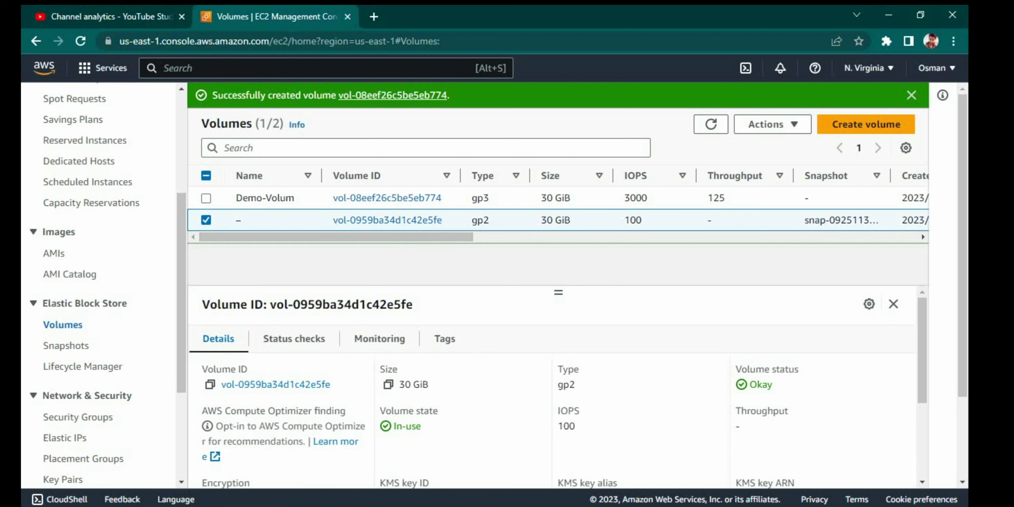
left_click(206, 220)
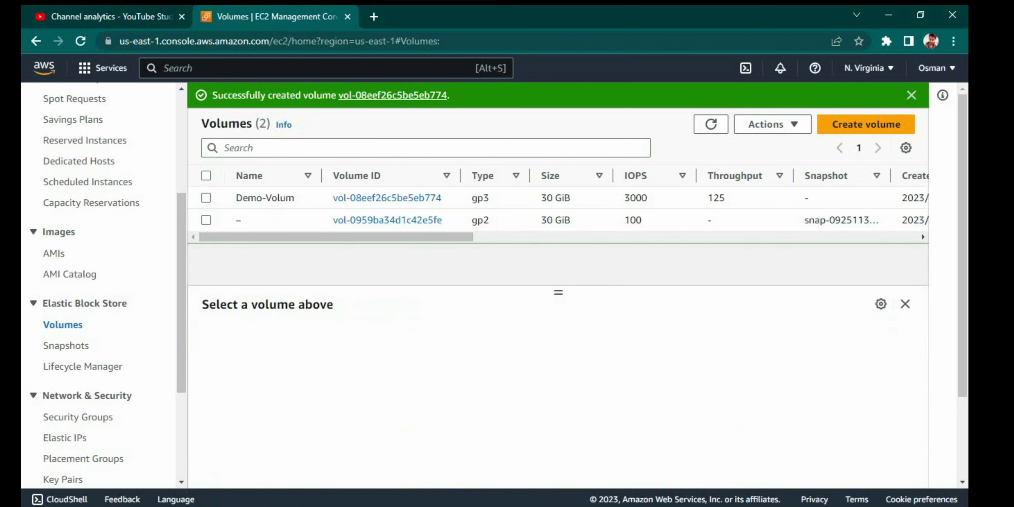
Attach the Demo-Volum volume to the running Win-Web-Server instance with device name xvdf.
left_click(206, 198)
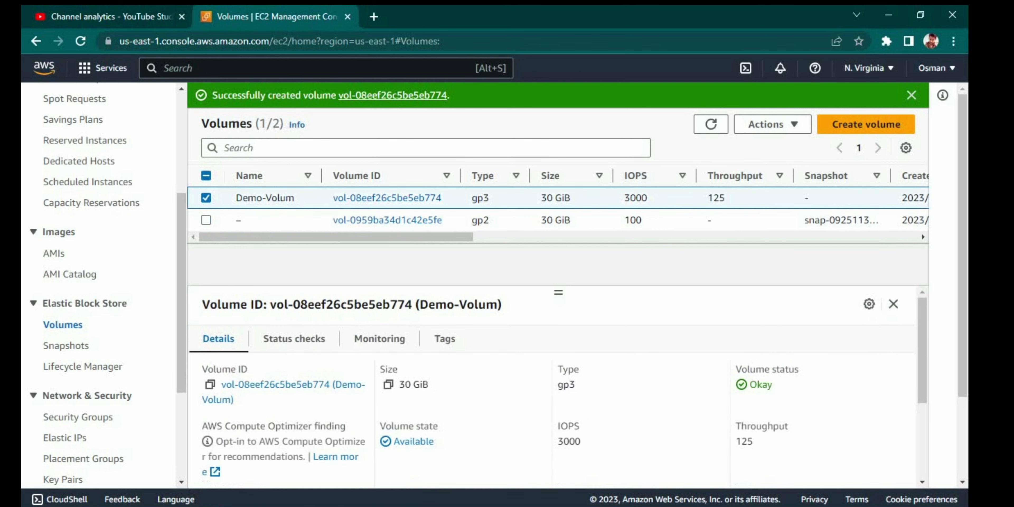
left_click(772, 99)
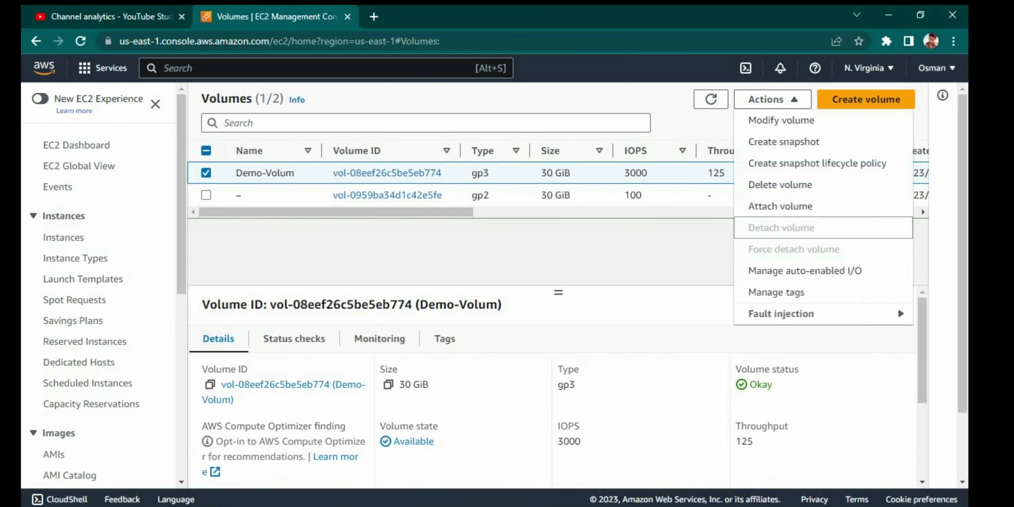
left_click(781, 206)
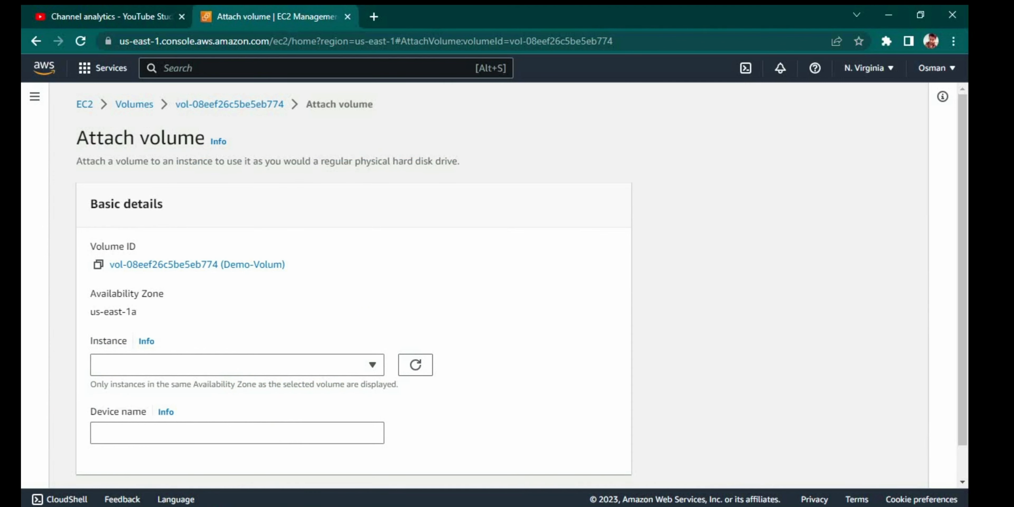
left_click(237, 365)
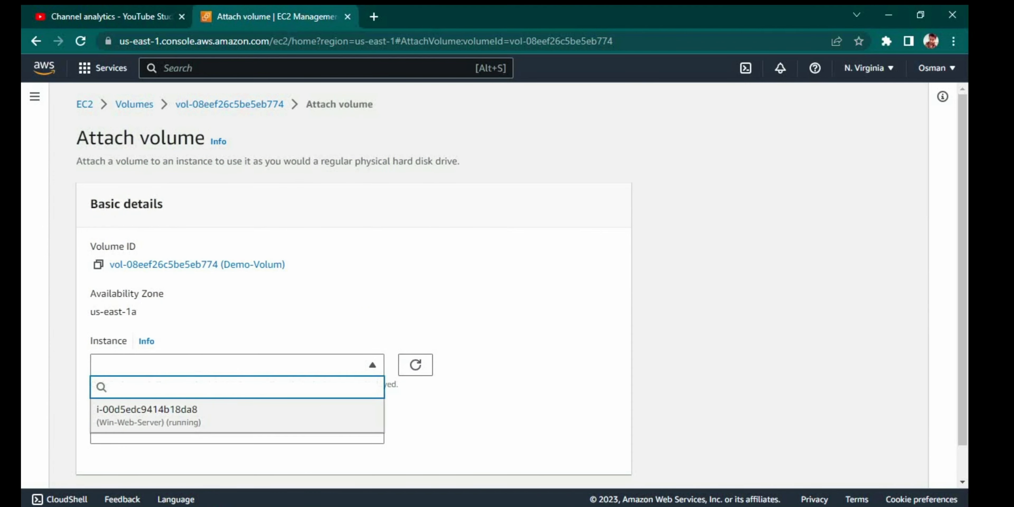
left_click(237, 416)
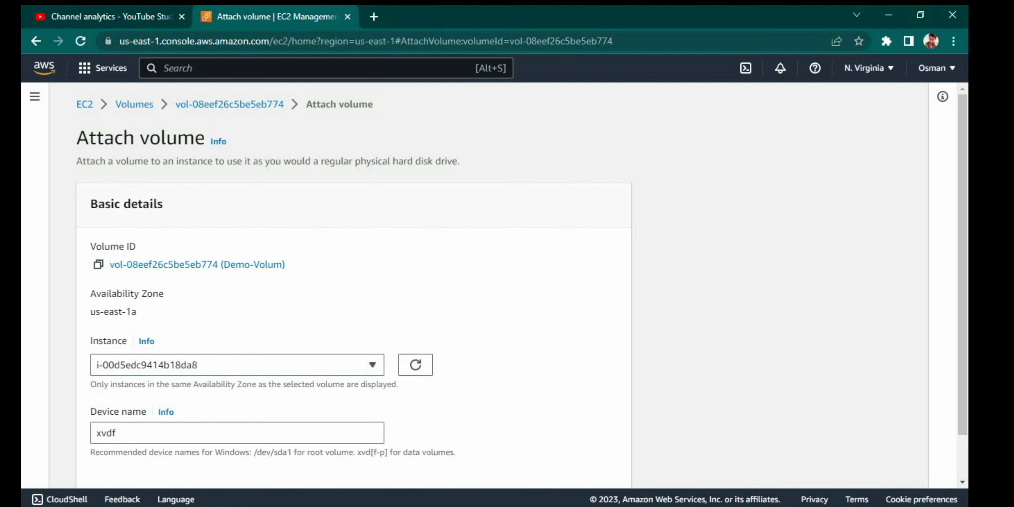
scroll(521, 289, "down", 2)
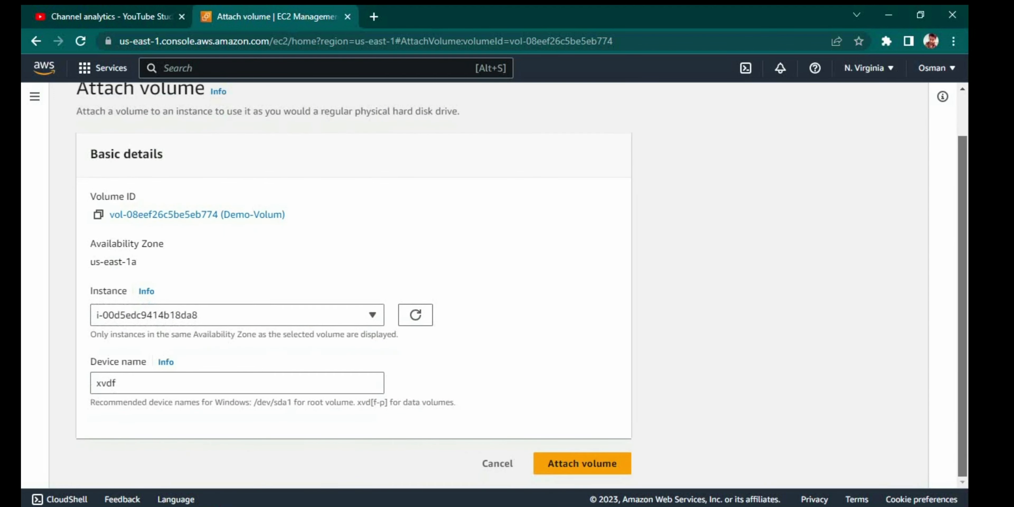
left_click(583, 464)
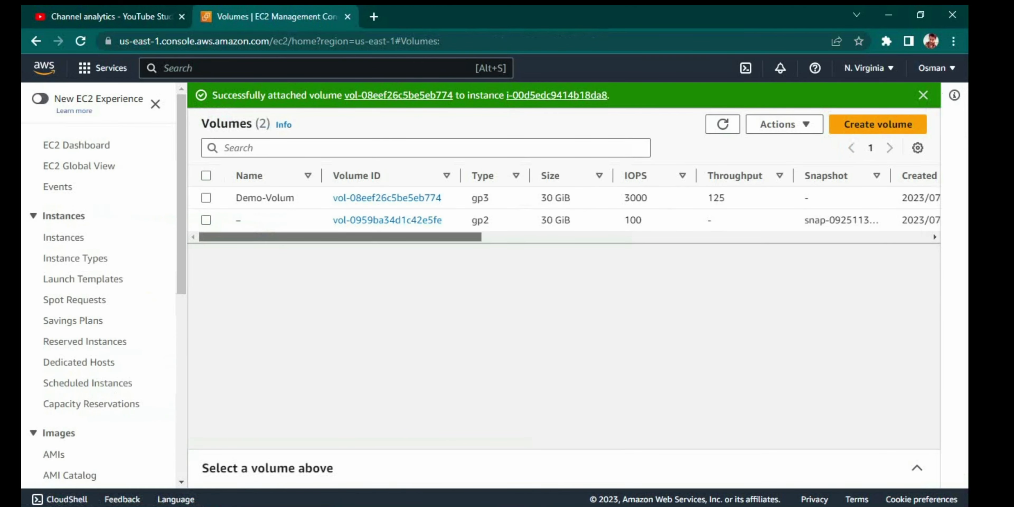
Examine the volume state, availability zone and attached instance of Demo-Volum in the volume list.
left_click(934, 233)
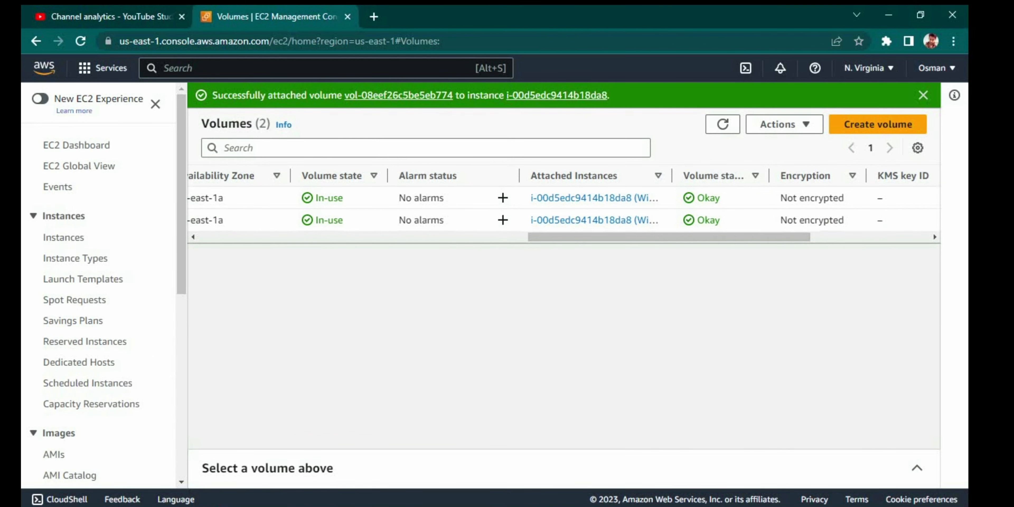
double_click(329, 197)
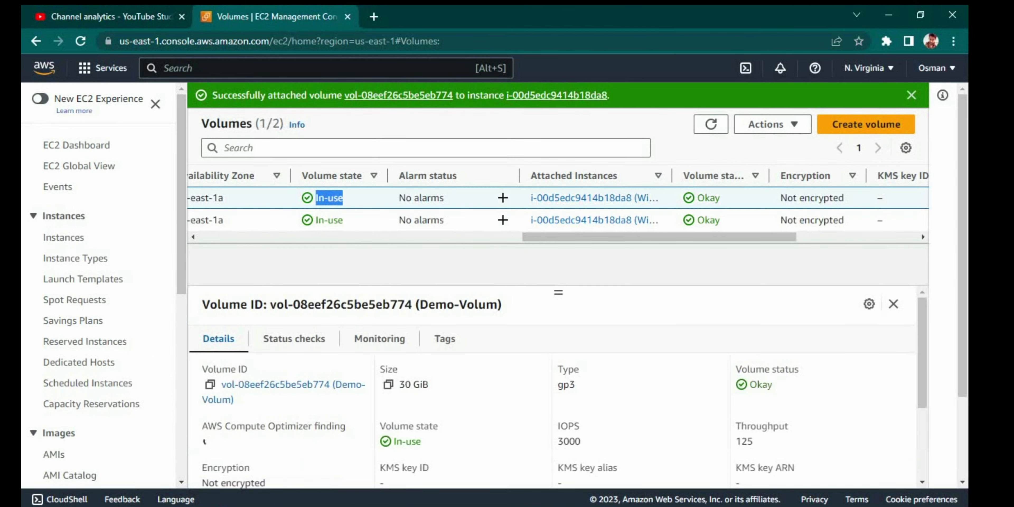
left_click_drag(659, 237, 638, 237)
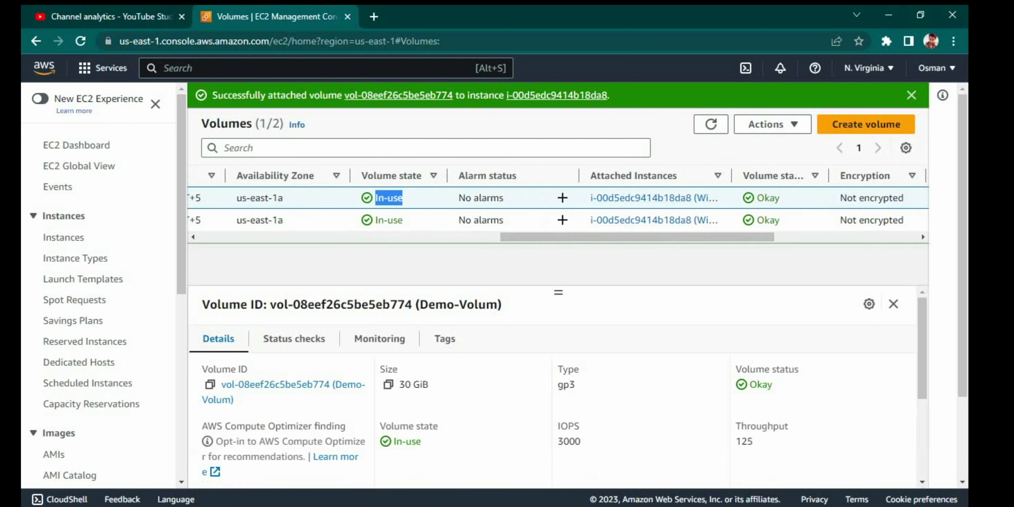
left_click_drag(591, 197, 709, 198)
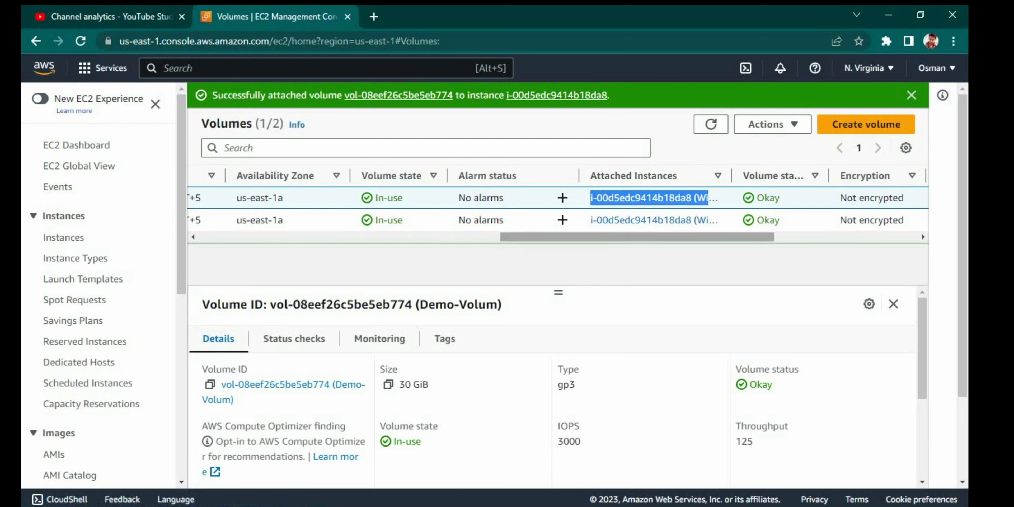
left_click_drag(646, 237, 343, 237)
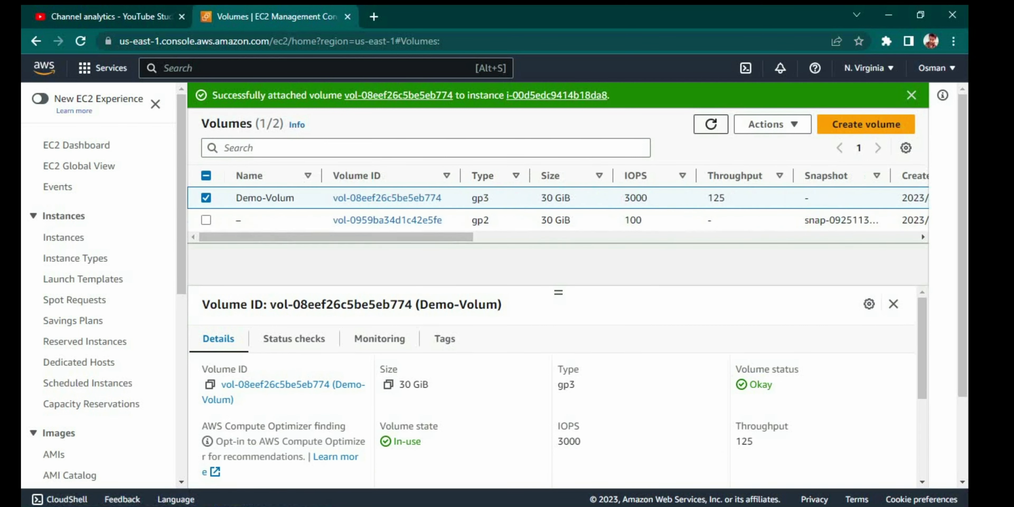
Refresh the volume list, open the EC2 instance list and refresh that as well.
left_click(711, 124)
left_click(64, 238)
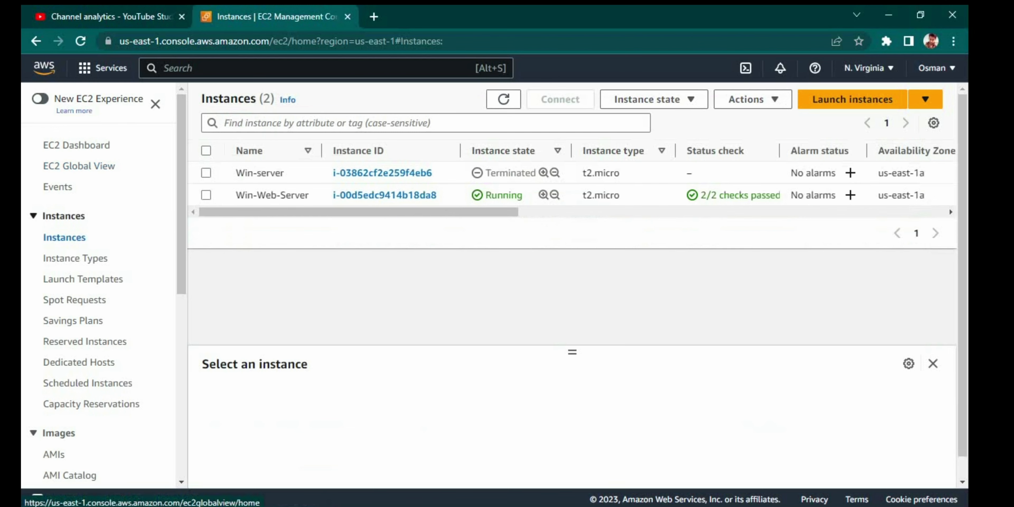
left_click(504, 99)
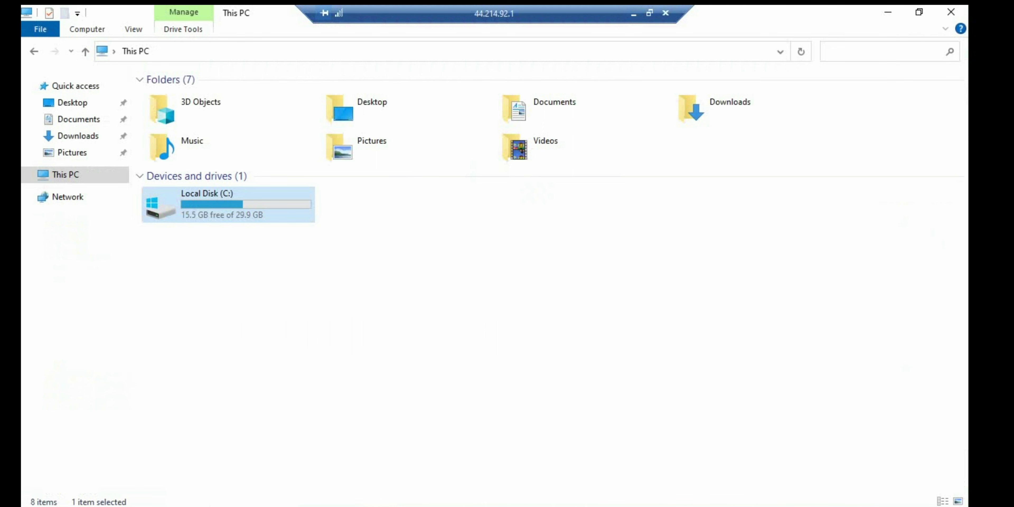
In the remote session, refresh the desktop and check This PC for a new drive, leaving File Explorer minimized.
left_click(888, 12)
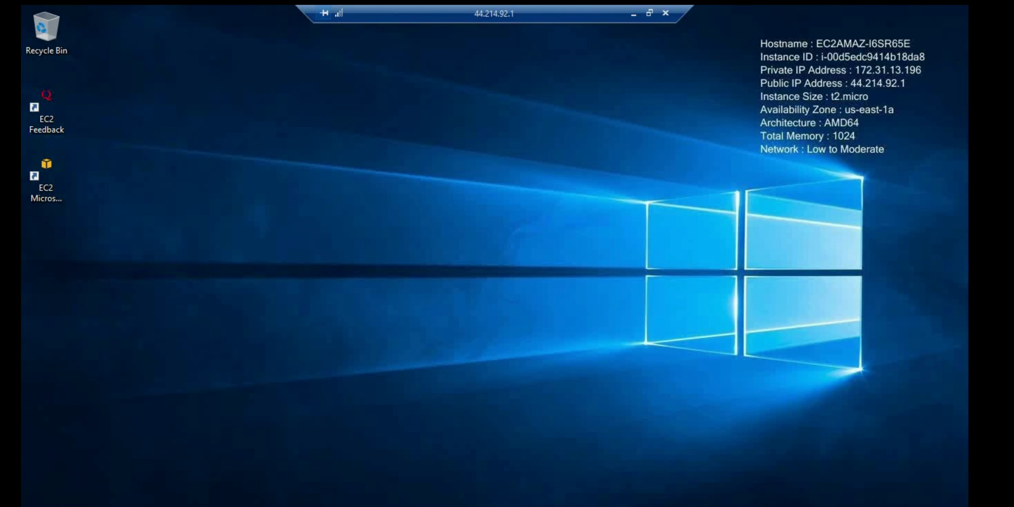
right_click(313, 164)
left_click(347, 205)
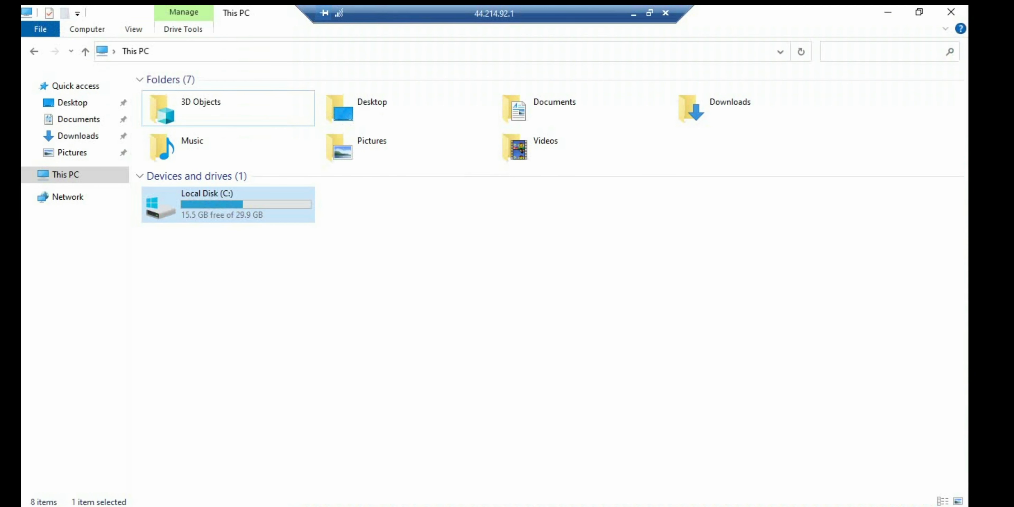
left_click(888, 12)
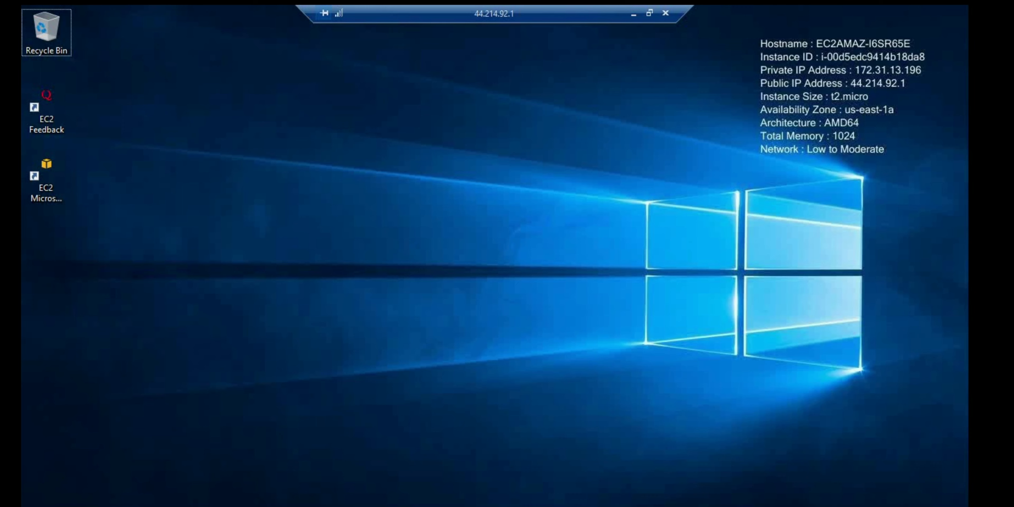
Search Windows for "diskm" and open the tool to create and format hard disk partitions.
key("super+s")
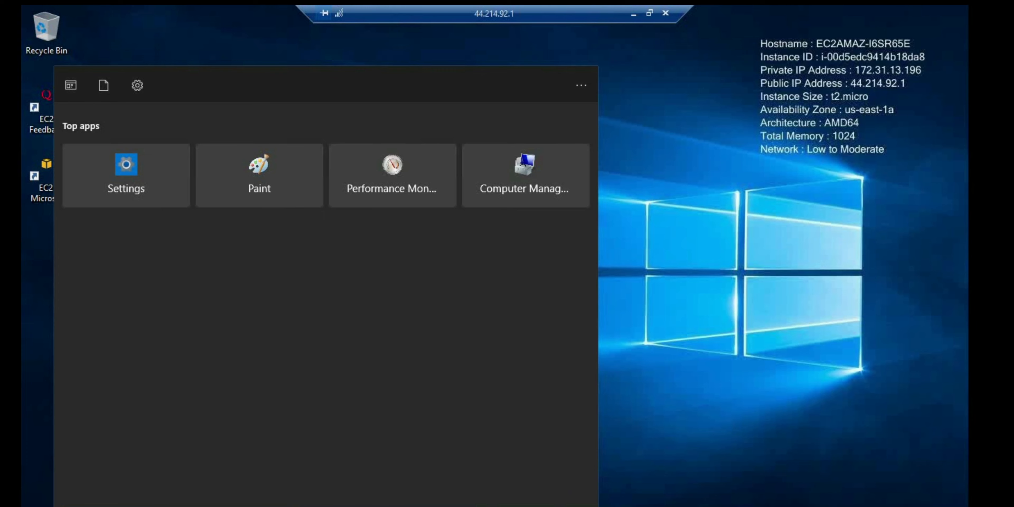
type("disk")
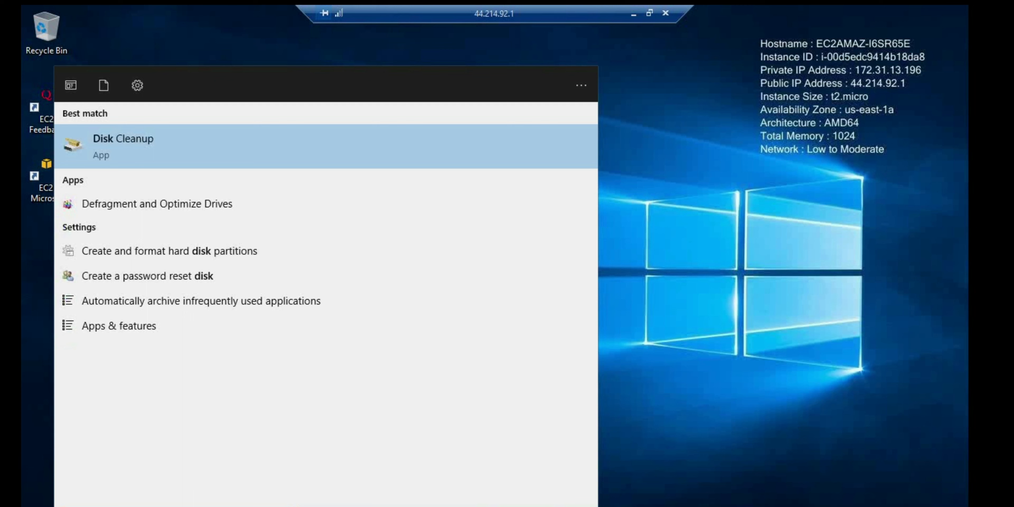
type("m")
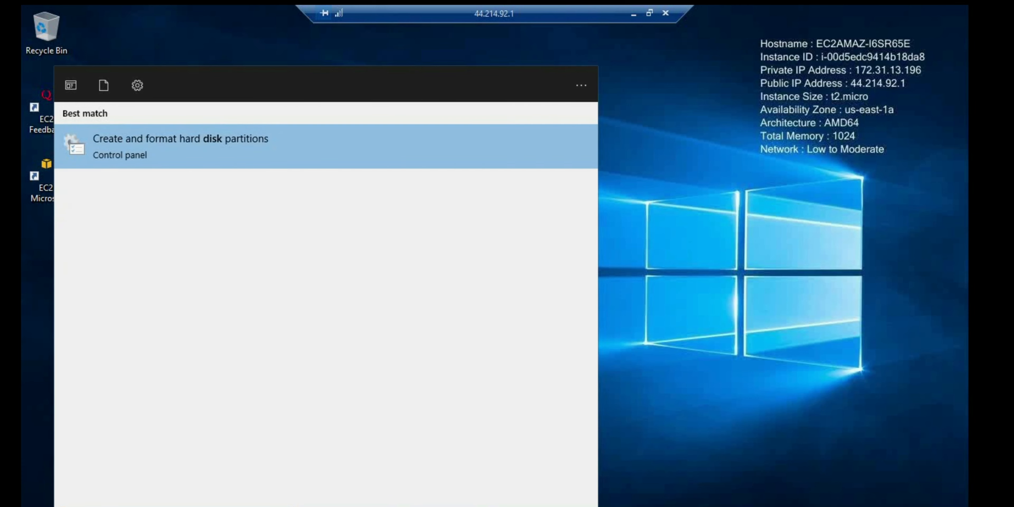
left_click(180, 147)
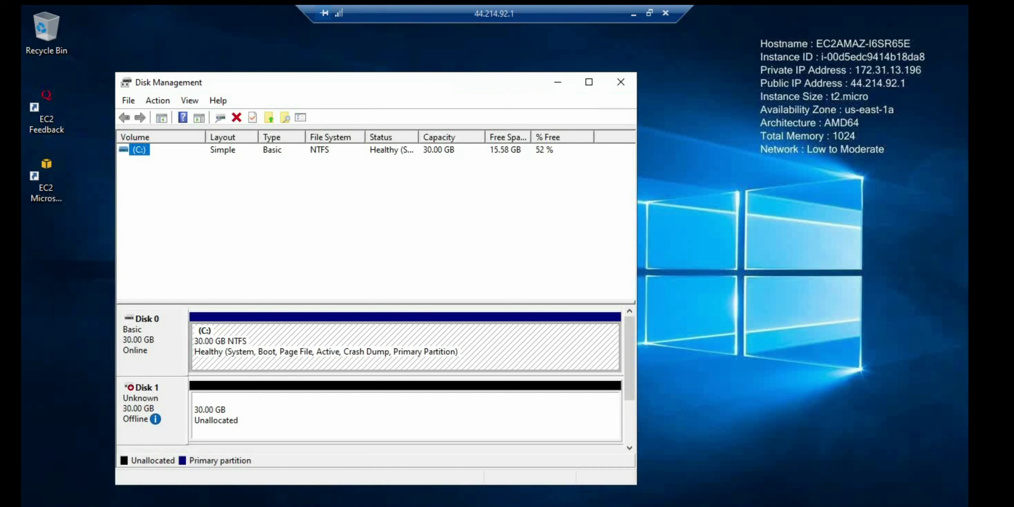
Maximize Disk Management, check why Disk 1 is offline and bring that disk online.
left_click(155, 419)
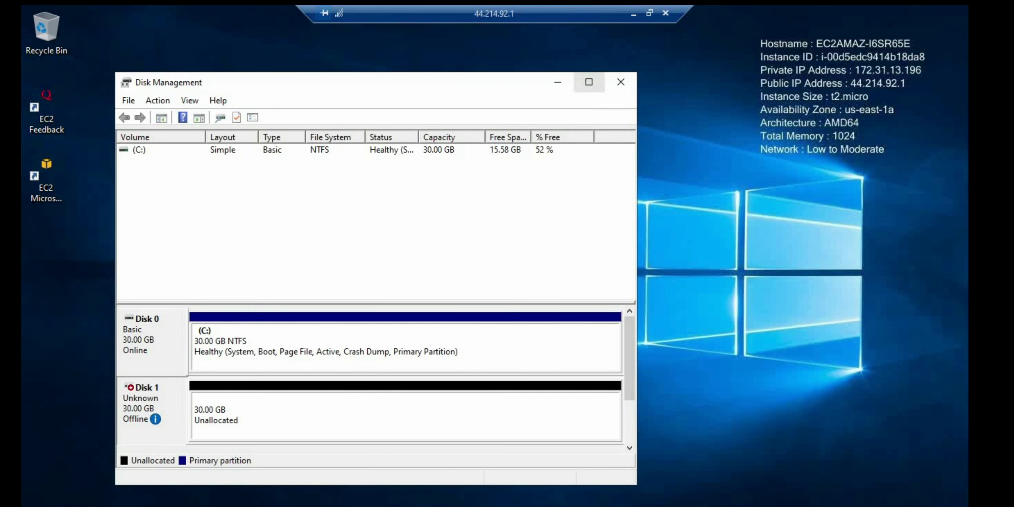
left_click(589, 82)
left_click(494, 344)
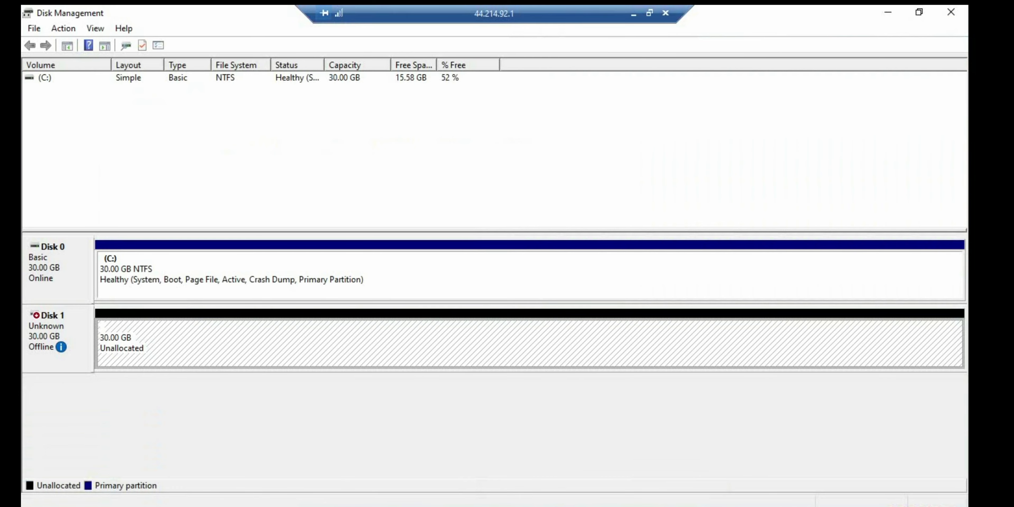
left_click(58, 338)
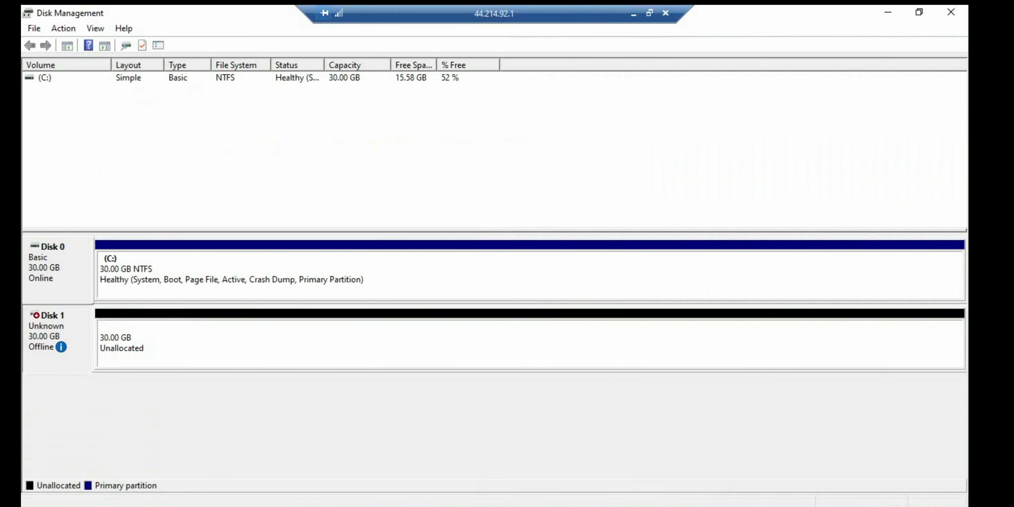
mouse_move(61, 347)
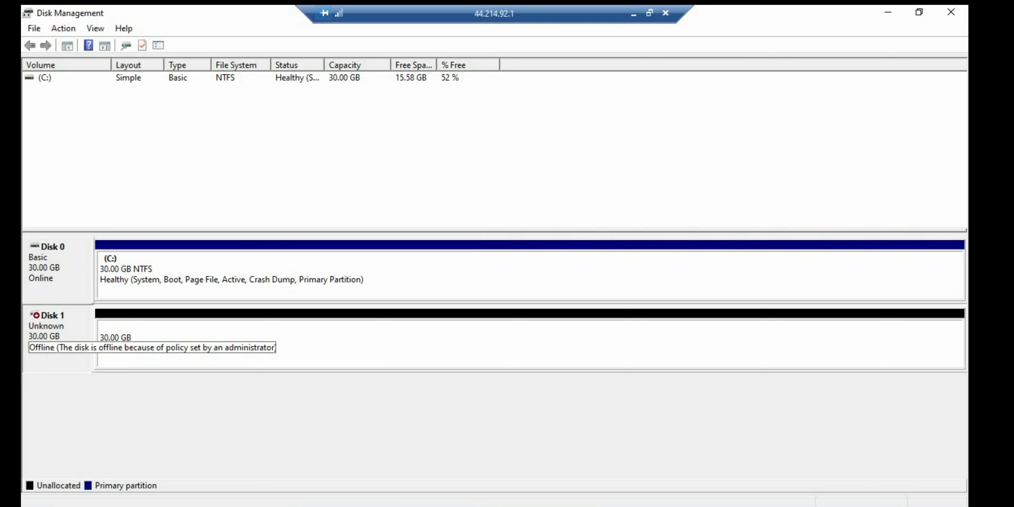
right_click(70, 328)
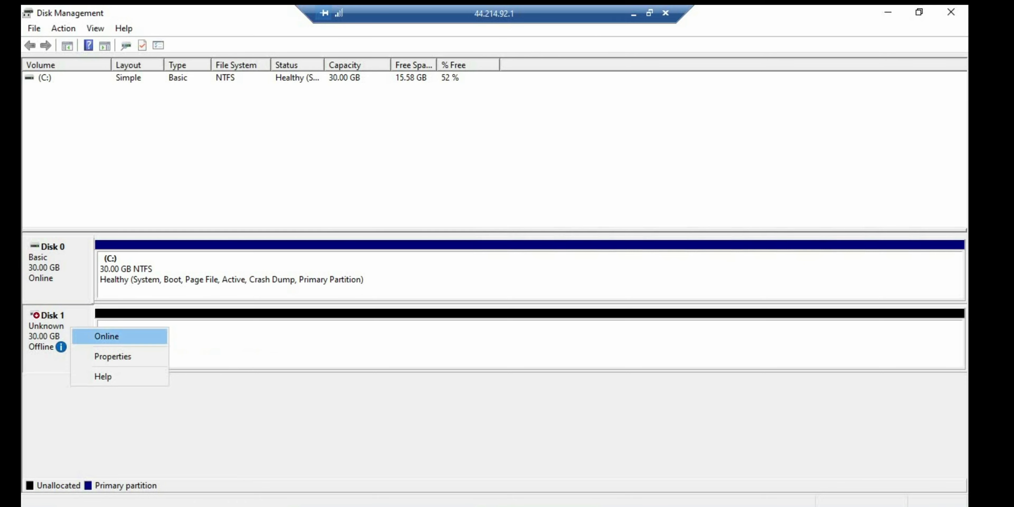
left_click(107, 336)
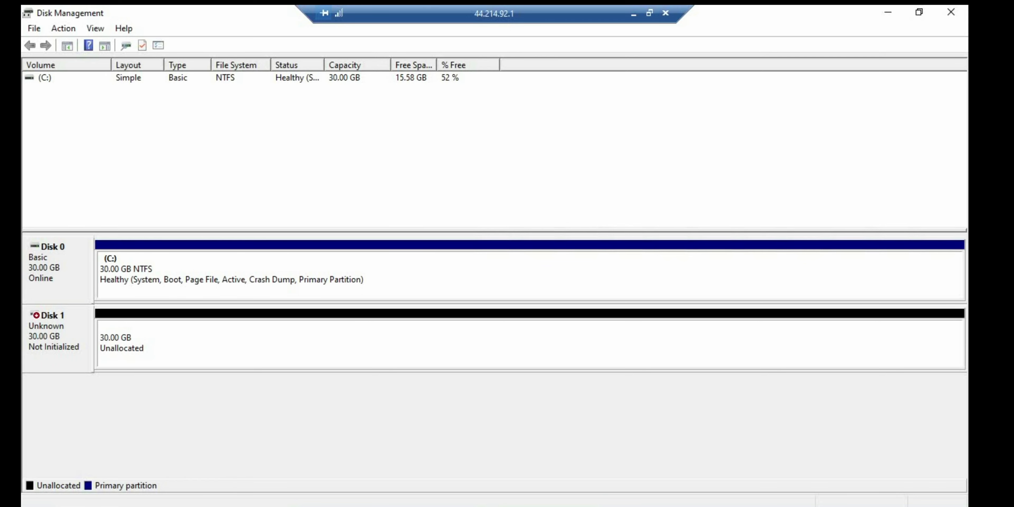
Initialize Disk 1 with the GPT (GUID Partition Table) partition style.
right_click(68, 331)
left_click(116, 342)
right_click(57, 312)
left_click(105, 320)
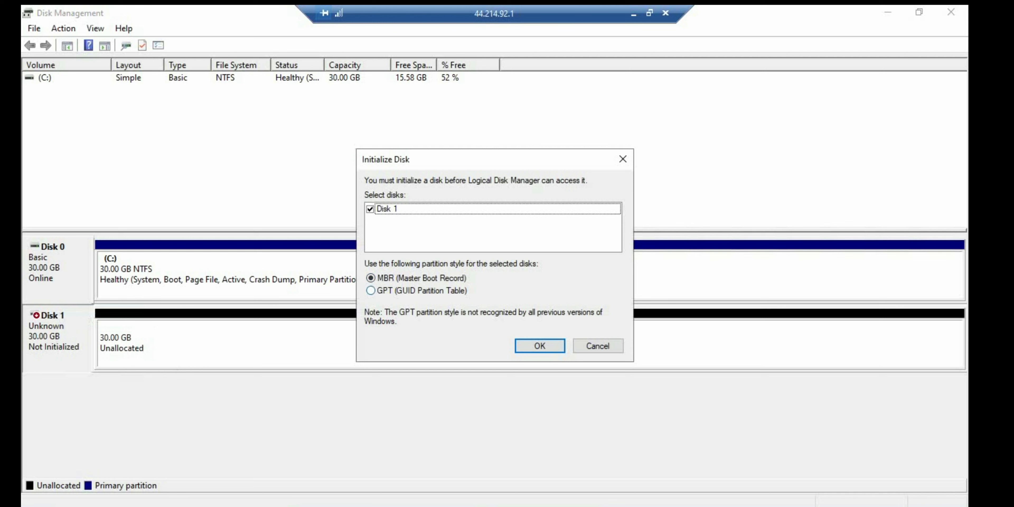
left_click(371, 291)
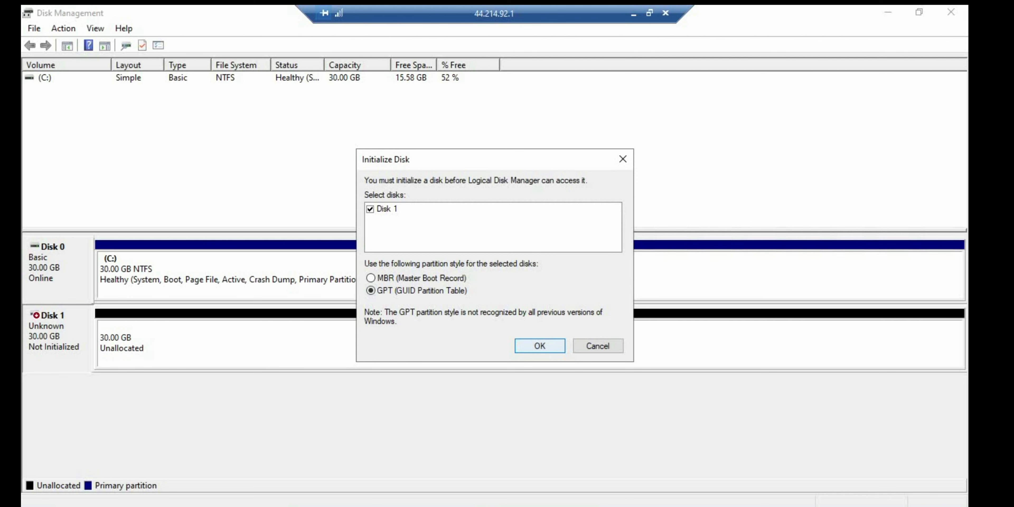
left_click(540, 346)
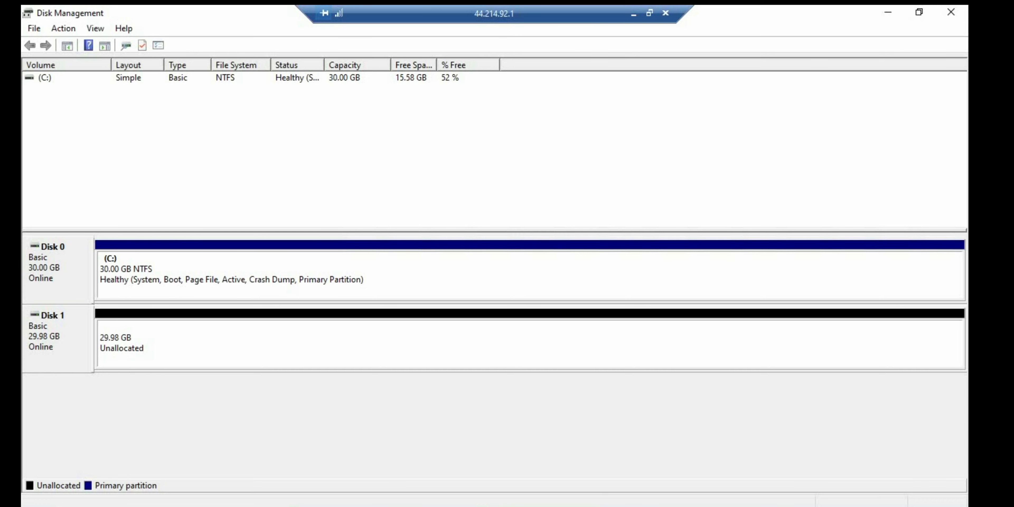
Create a 30702 MB simple volume on Disk 1 with drive letter D, quick-formatted as NTFS and labelled New Volume.
right_click(137, 349)
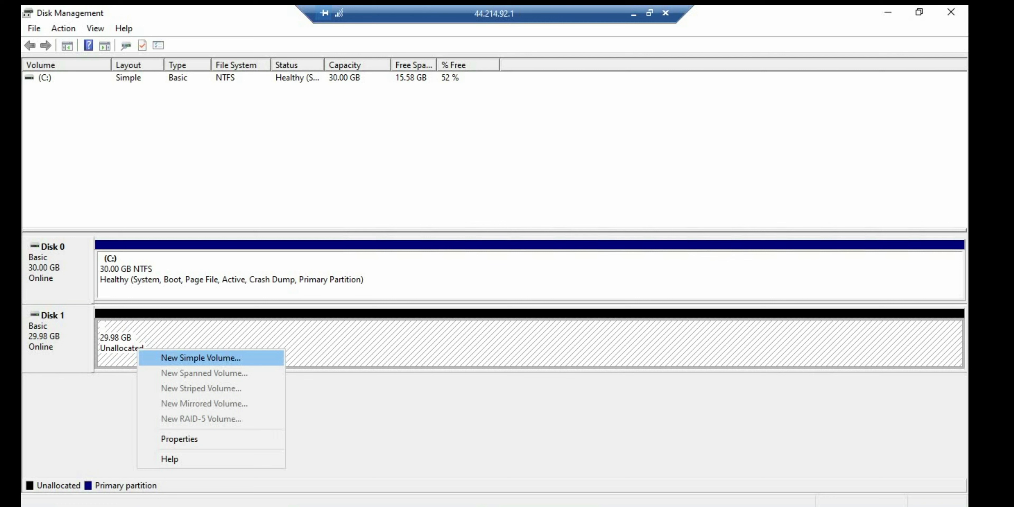
left_click(201, 358)
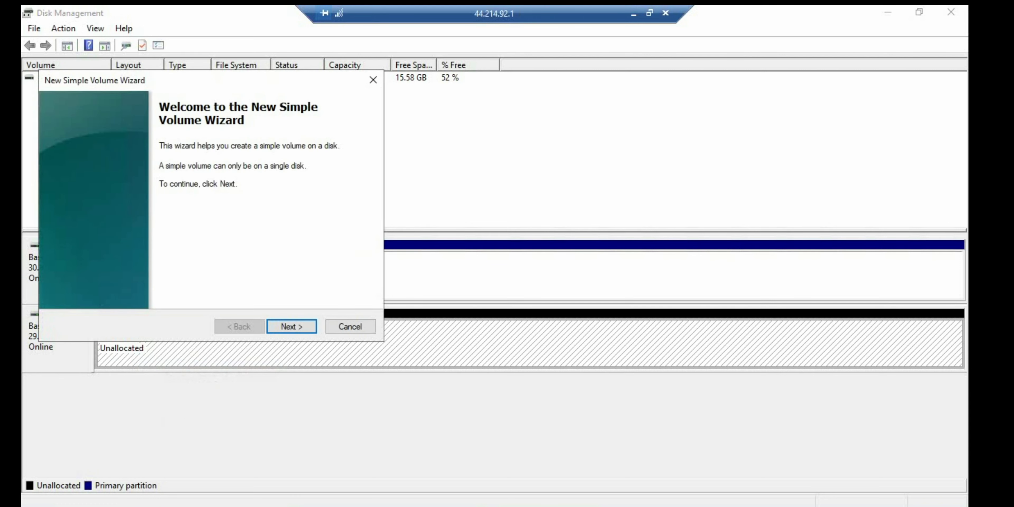
key("Return")
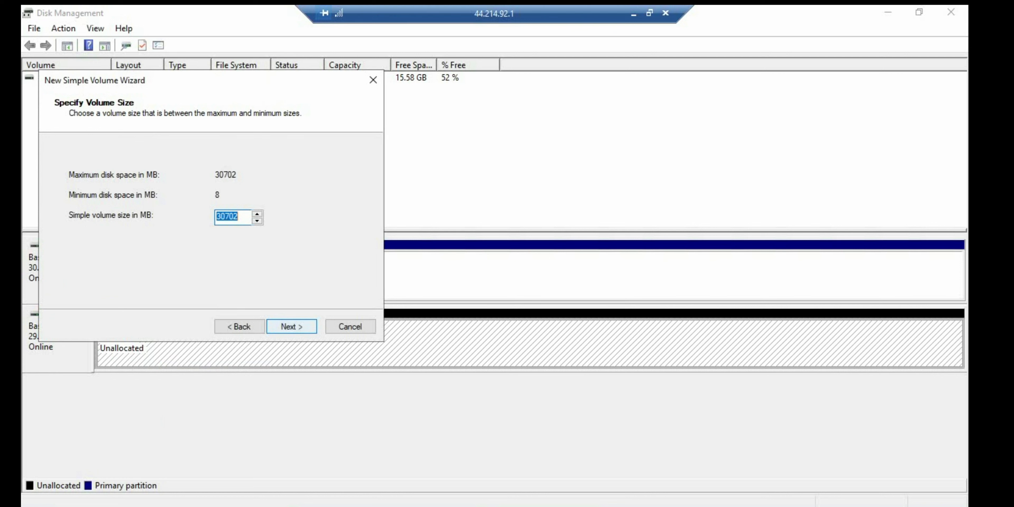
left_click(291, 326)
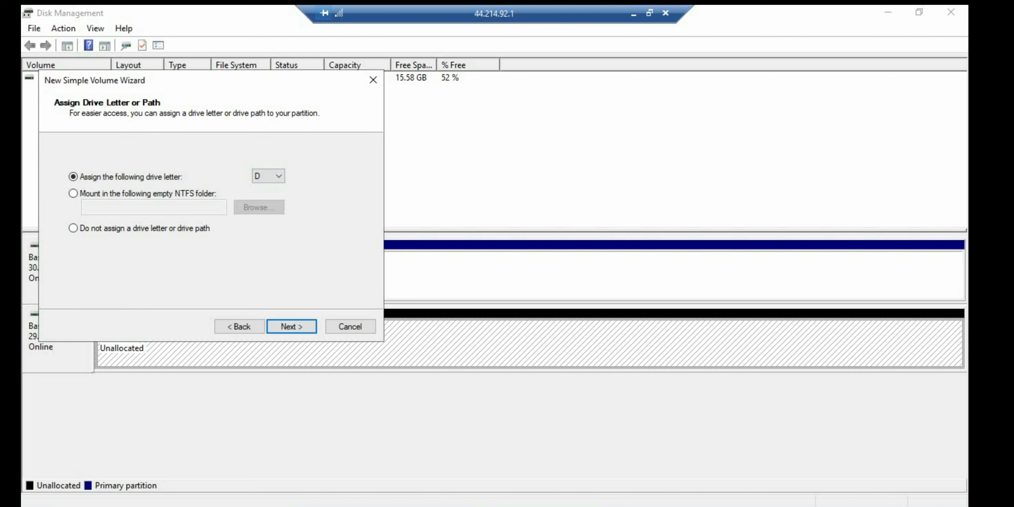
left_click(268, 176)
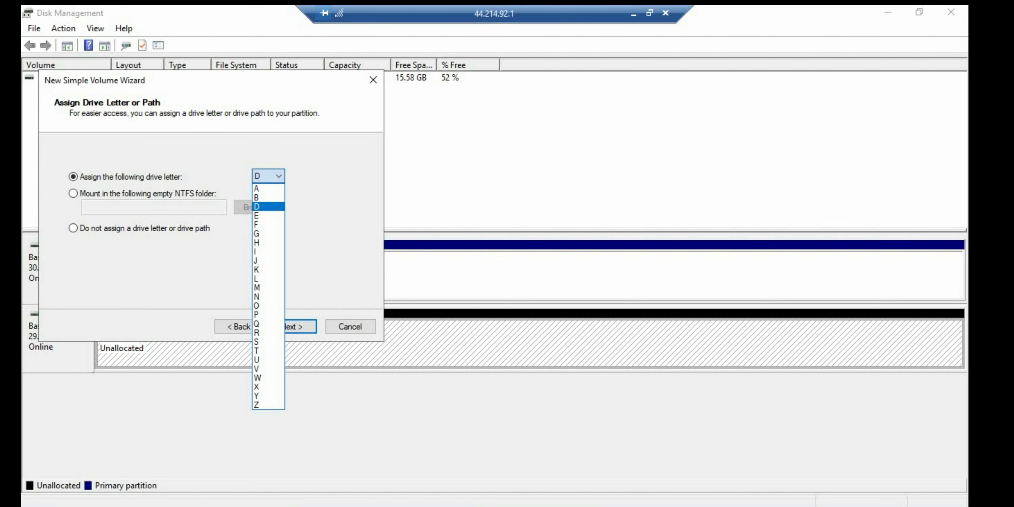
left_click(268, 207)
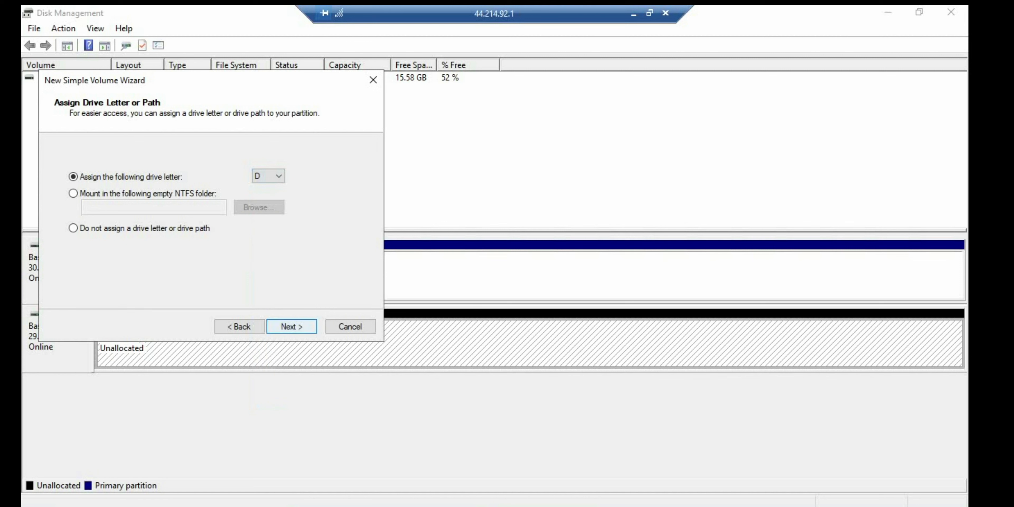
left_click(291, 326)
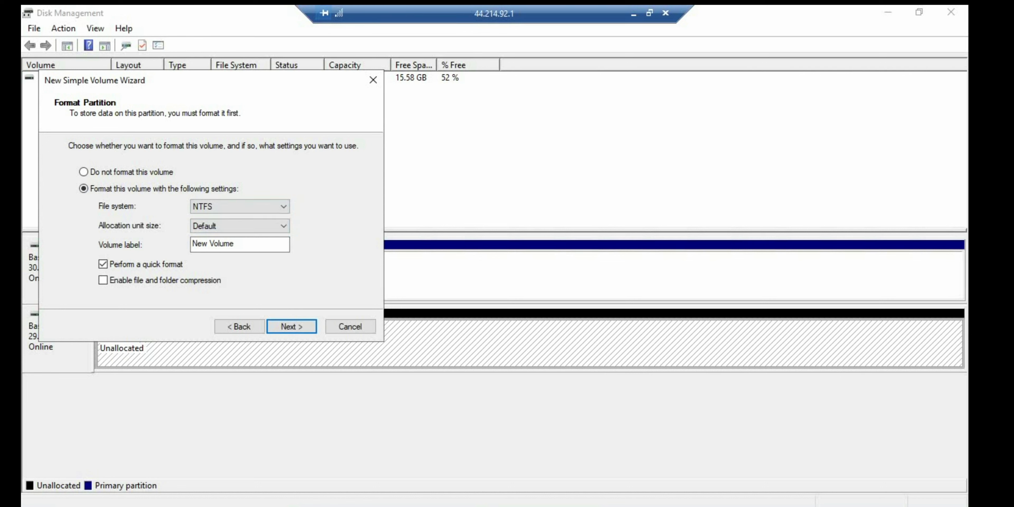
key("Return")
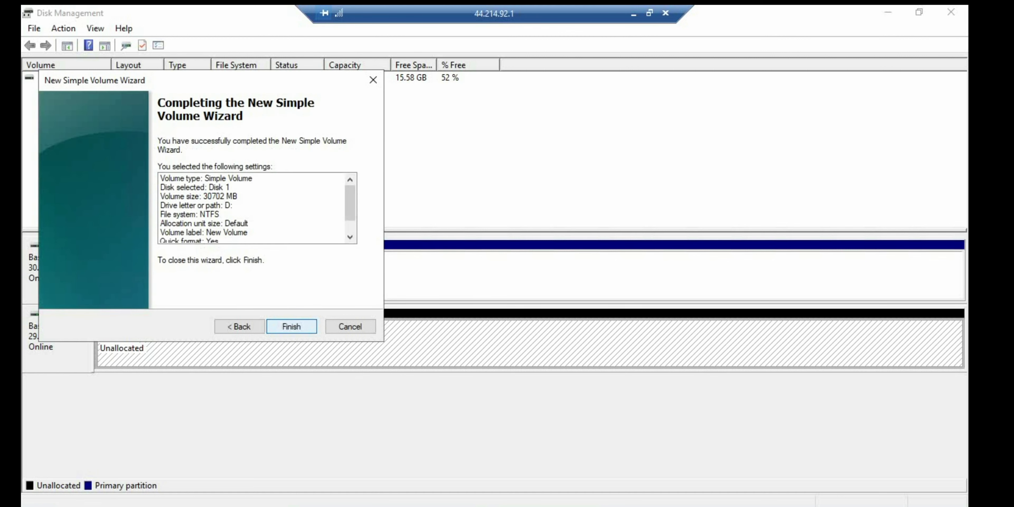
key("Return")
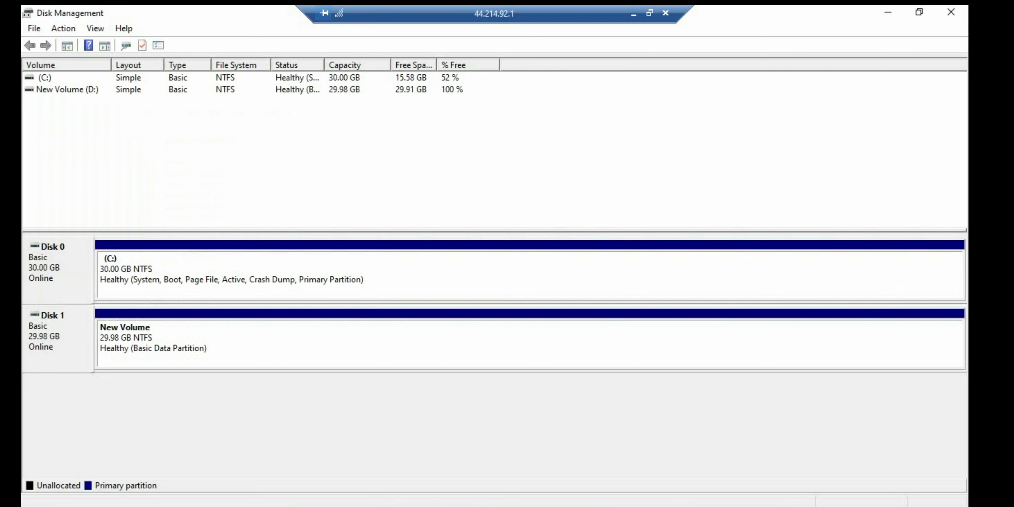
Minimize Disk Management, open This PC, refresh it and check that the new D: drive is listed beside C:.
left_click(888, 13)
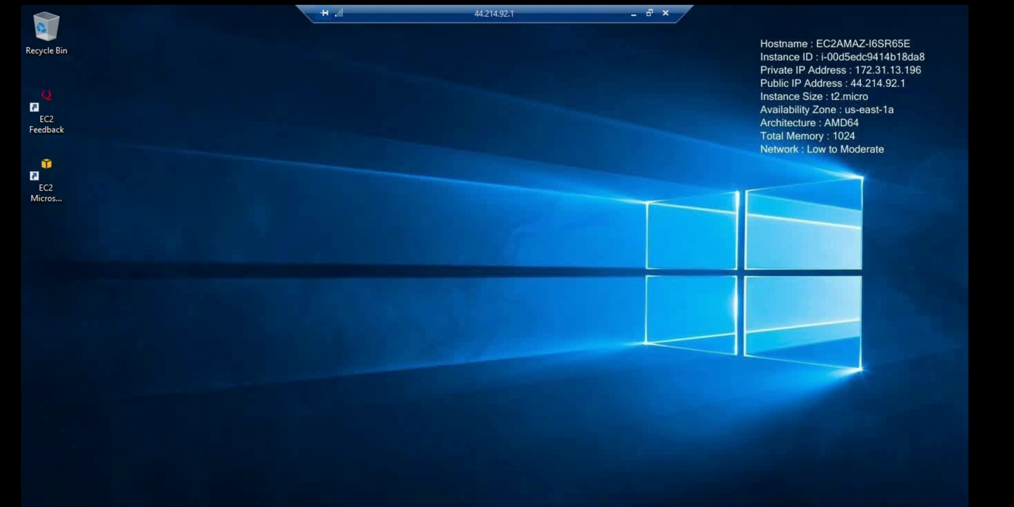
key("super+e")
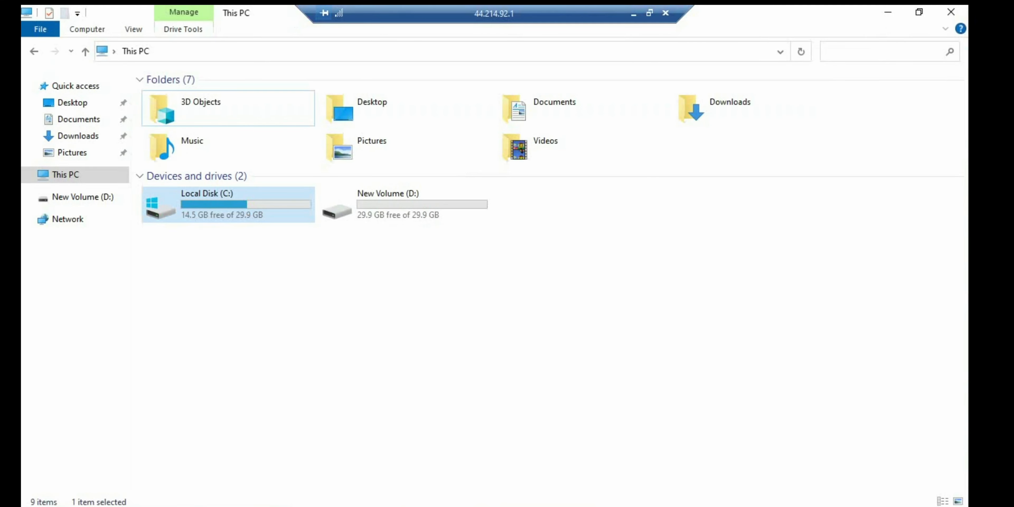
right_click(383, 304)
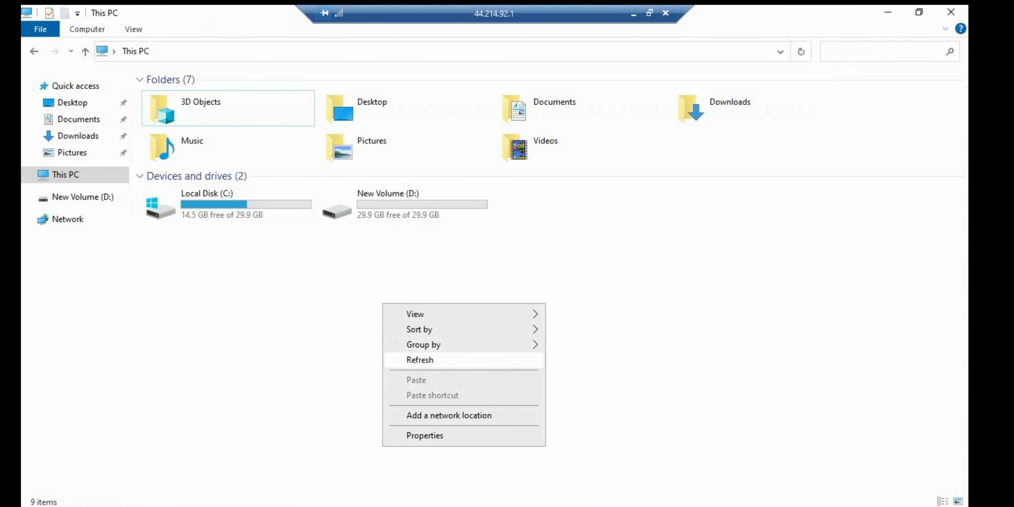
left_click(420, 360)
left_click_drag(190, 224, 371, 285)
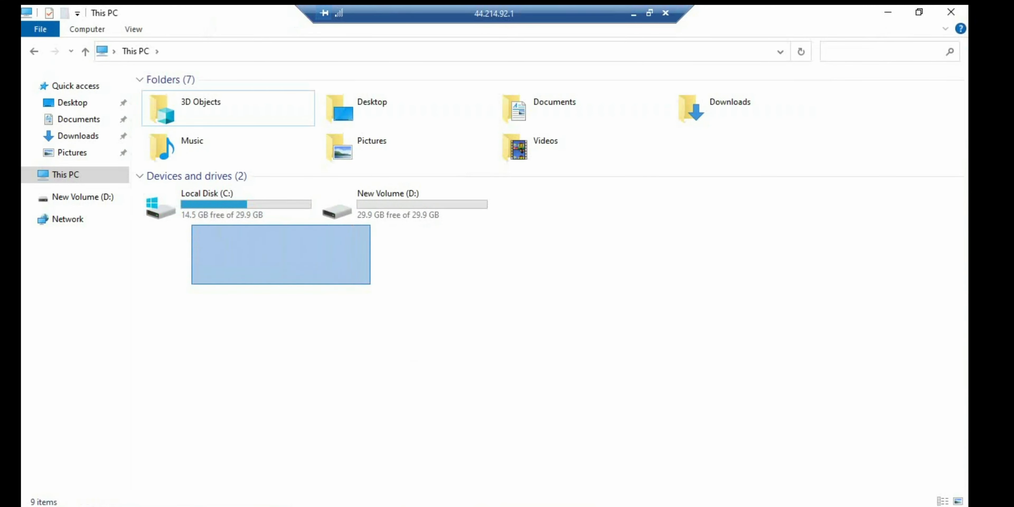
left_click_drag(620, 209, 287, 225)
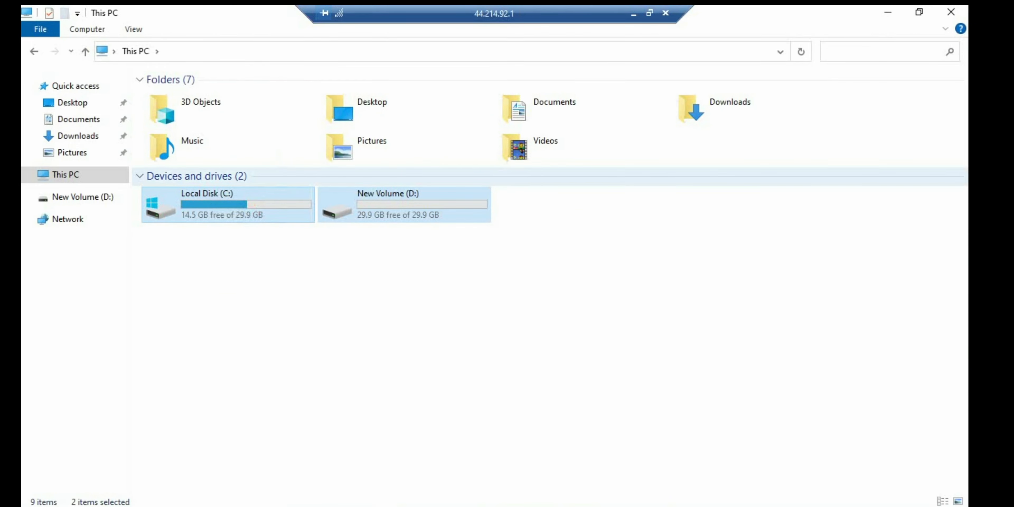
Open New Volume (D:) and create a folder in it named with a person's first name.
double_click(393, 205)
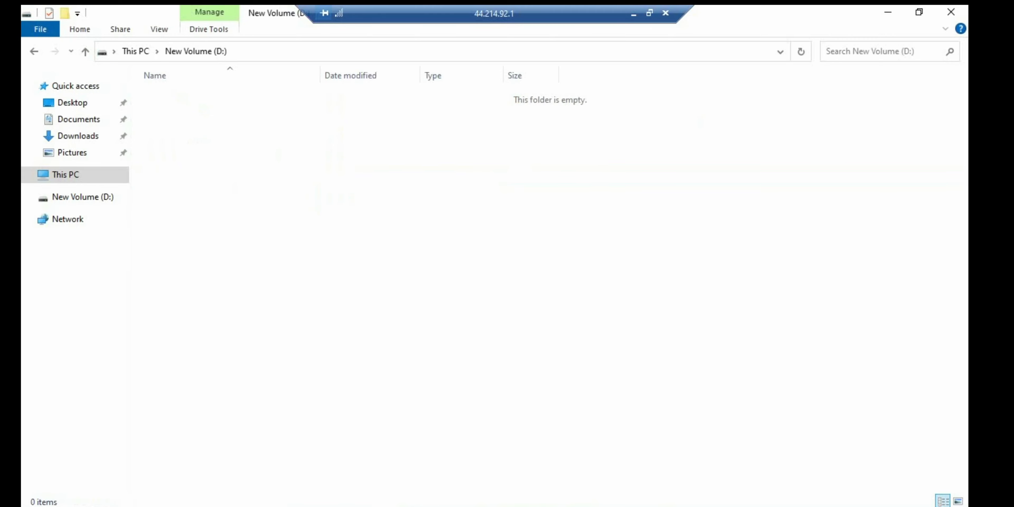
right_click(374, 187)
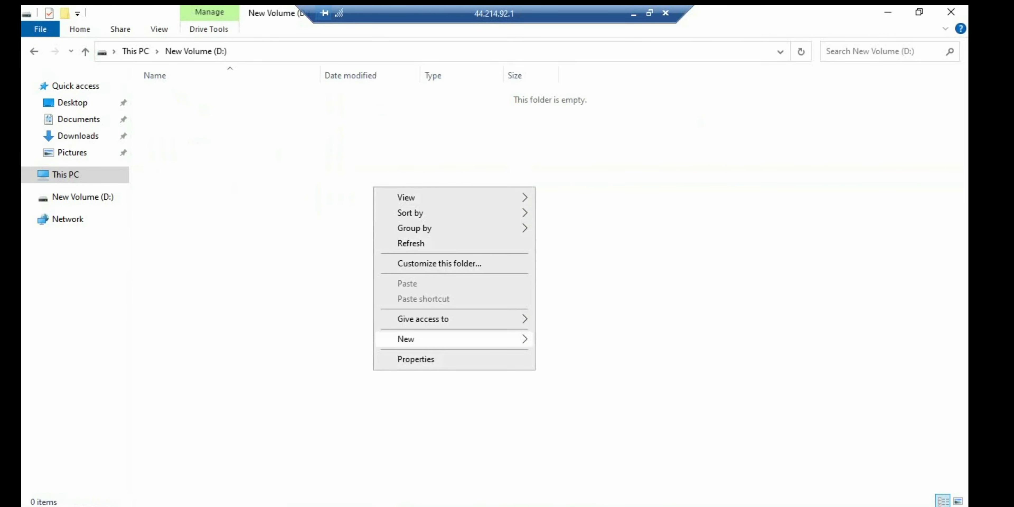
mouse_move(433, 339)
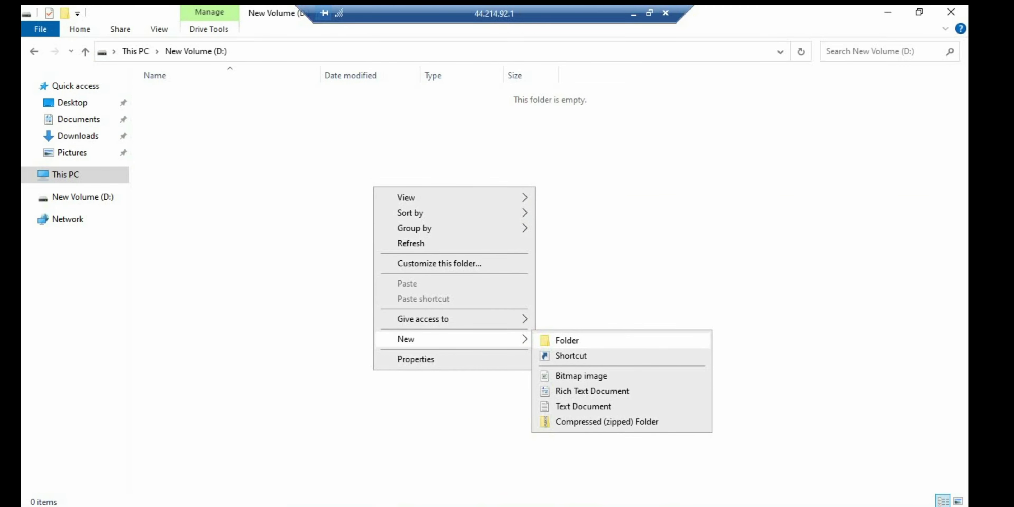
left_click(567, 340)
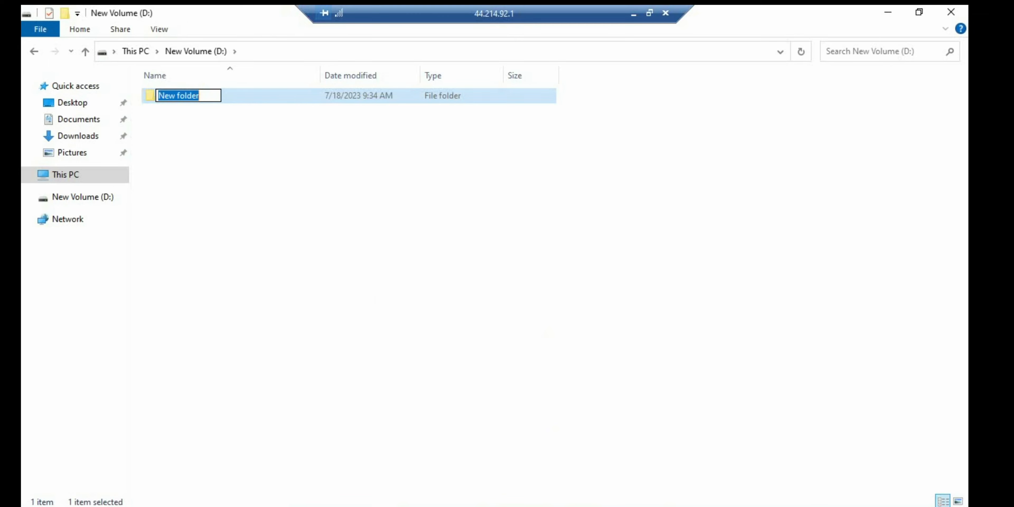
key("BackSpace")
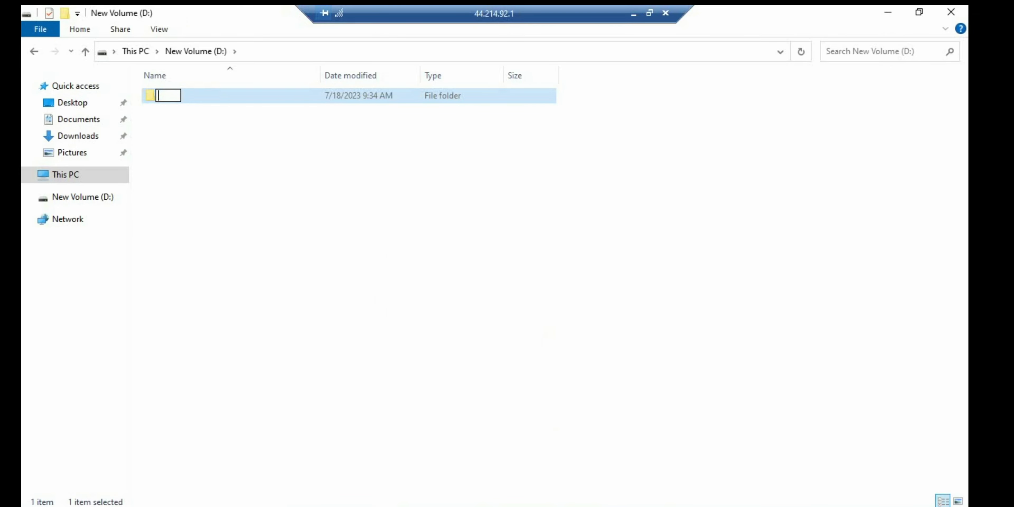
type("Usman")
key("Return")
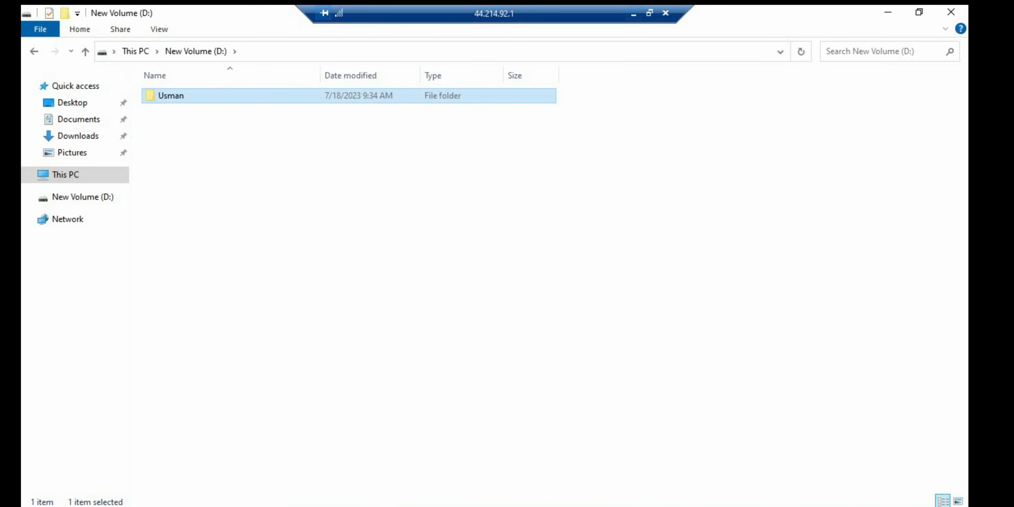
Switch to the EC2 console in the browser and select the running Win-Web-Server instance.
left_click(634, 14)
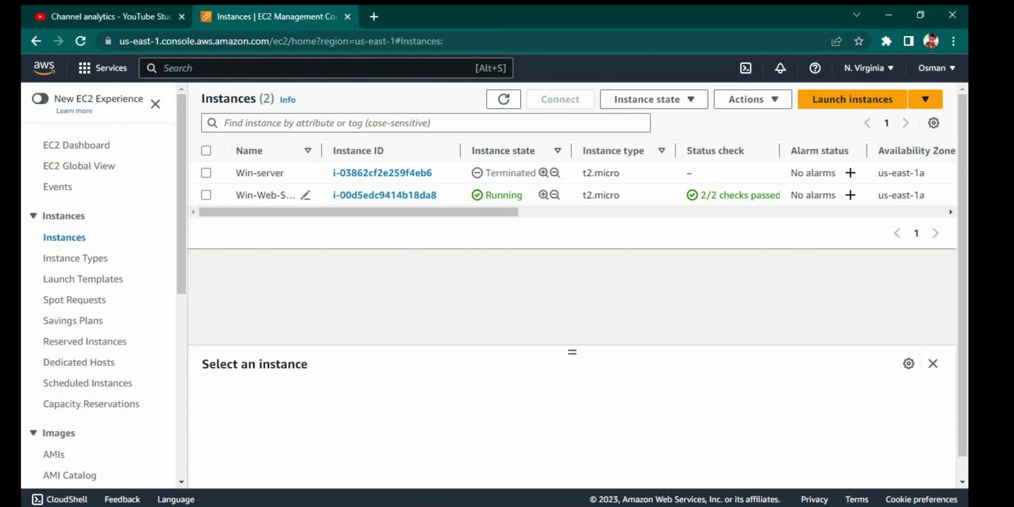
left_click(206, 195)
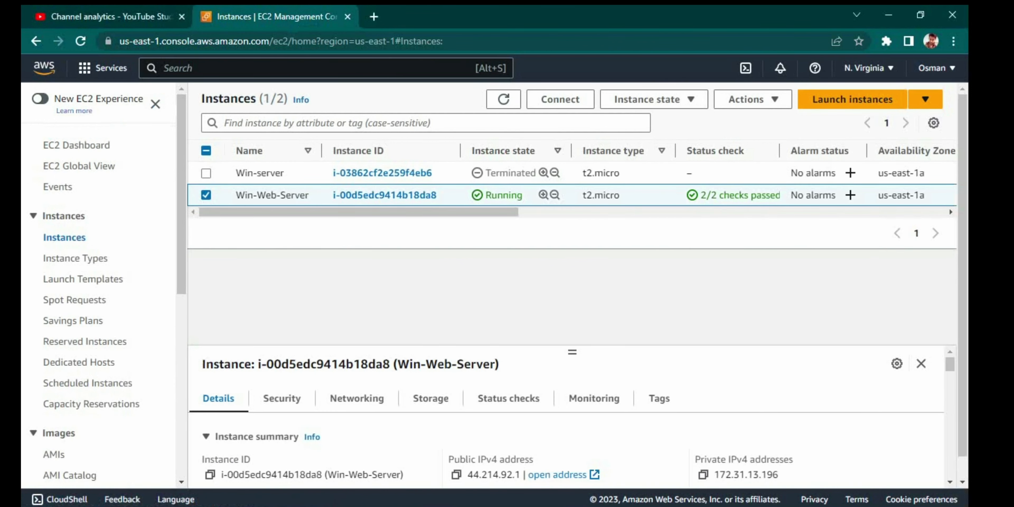
scroll(103, 284, "down", 5)
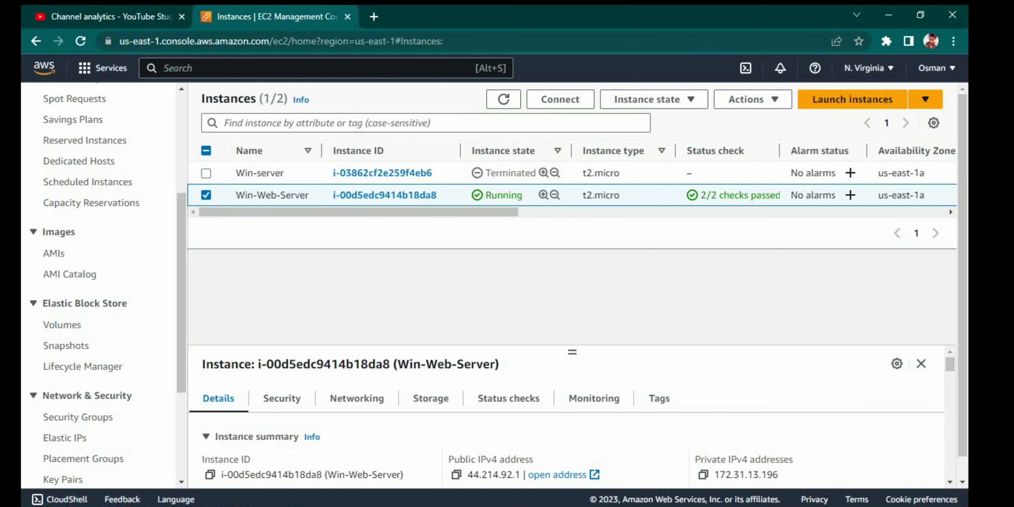
Return to the remote session, minimize the New Volume (D:) window and check its preview.
key("alt+Tab")
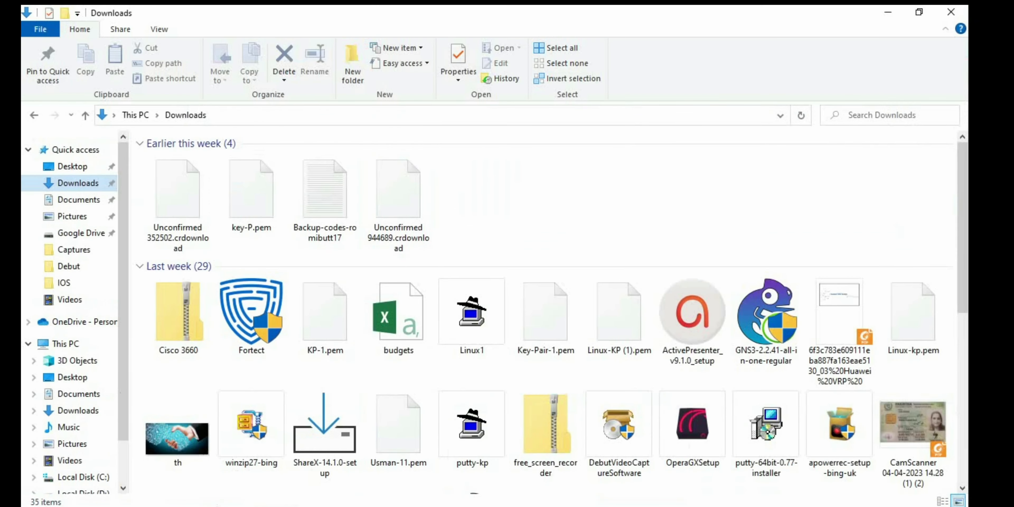
key("alt+Tab")
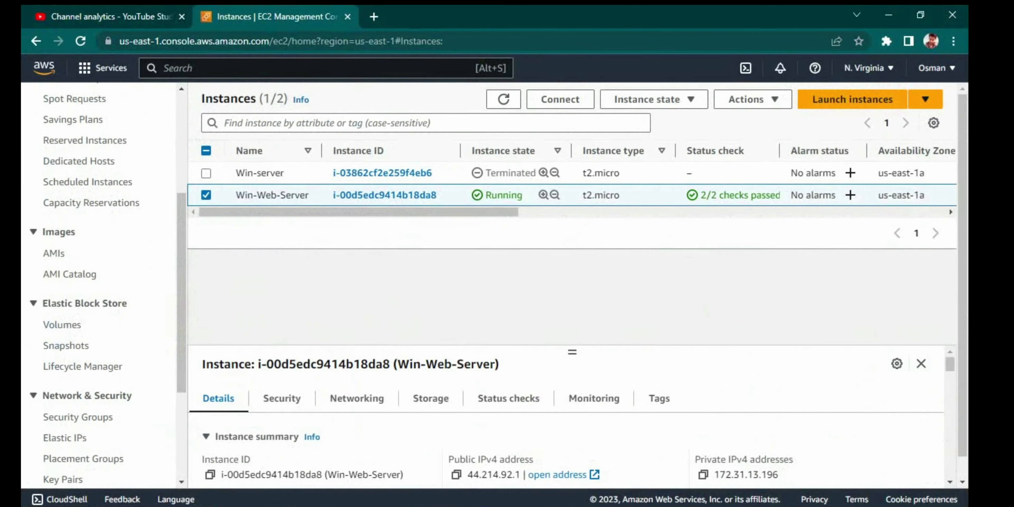
key("alt+Tab")
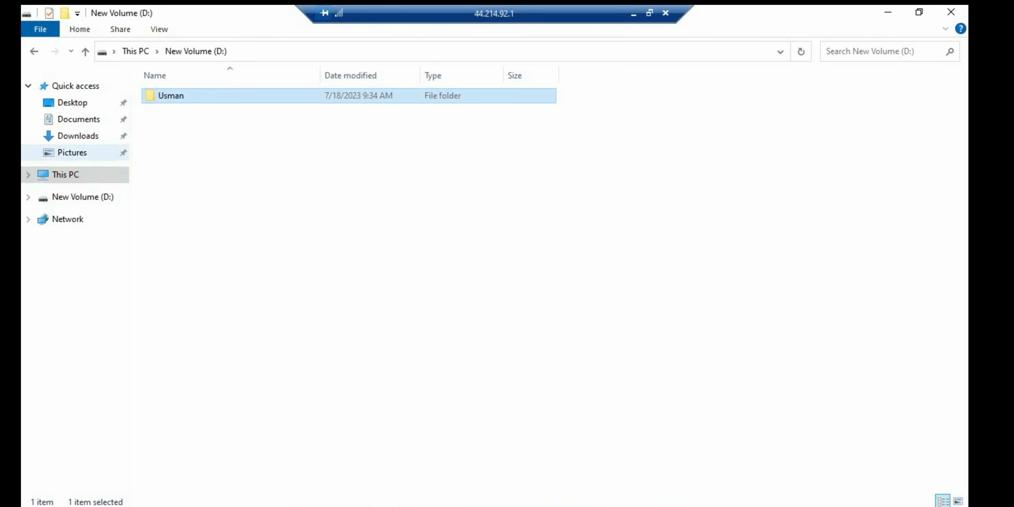
left_click(888, 12)
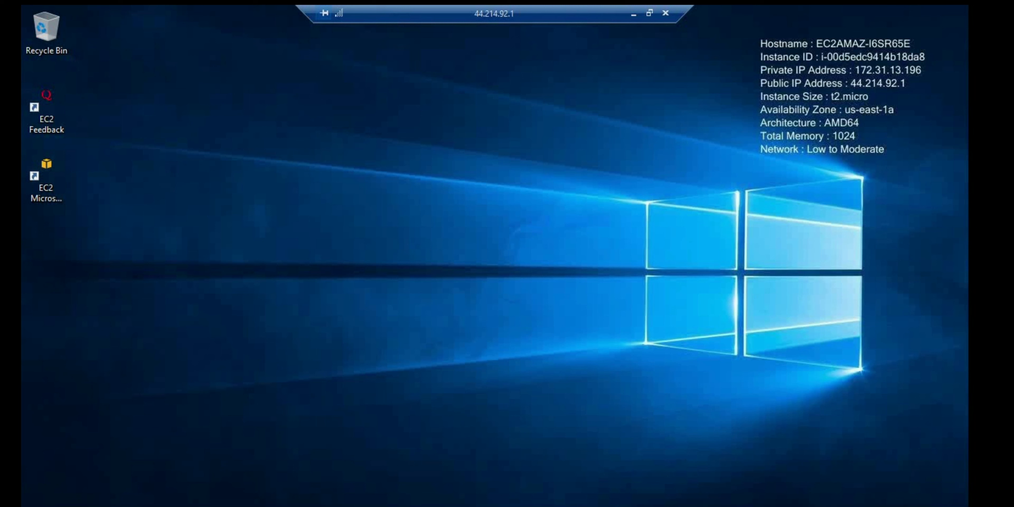
mouse_move(379, 506)
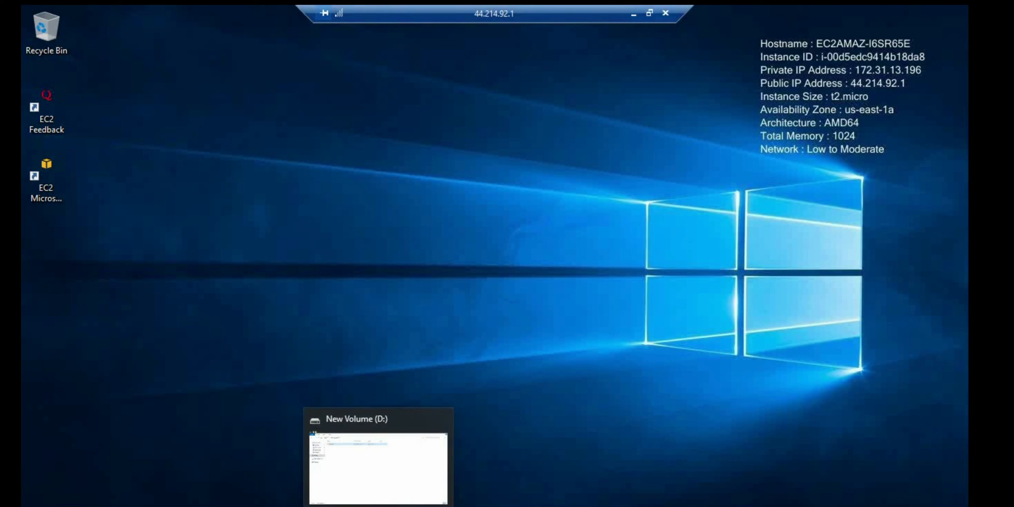
Switch back to the EC2 console and terminate the Win-Web-Server instance.
left_click(634, 14)
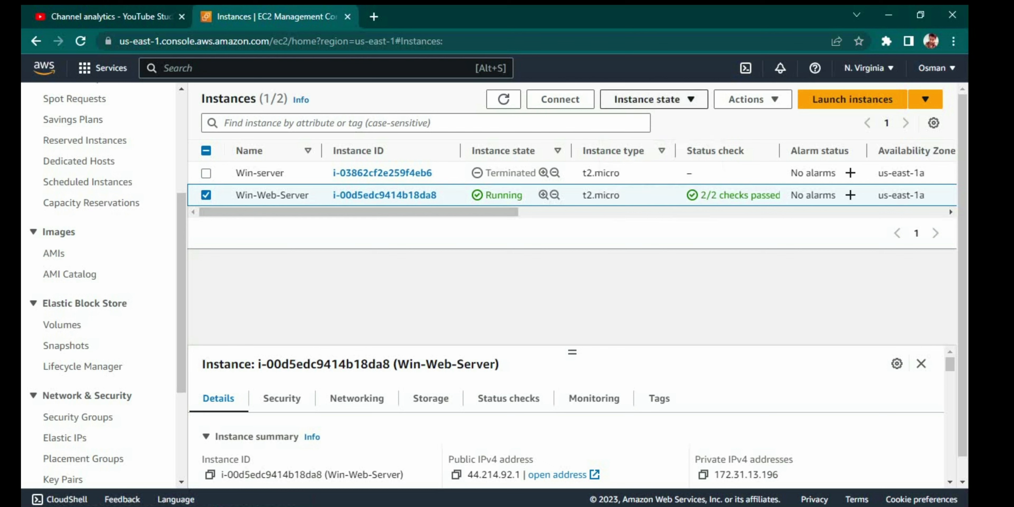
left_click(647, 99)
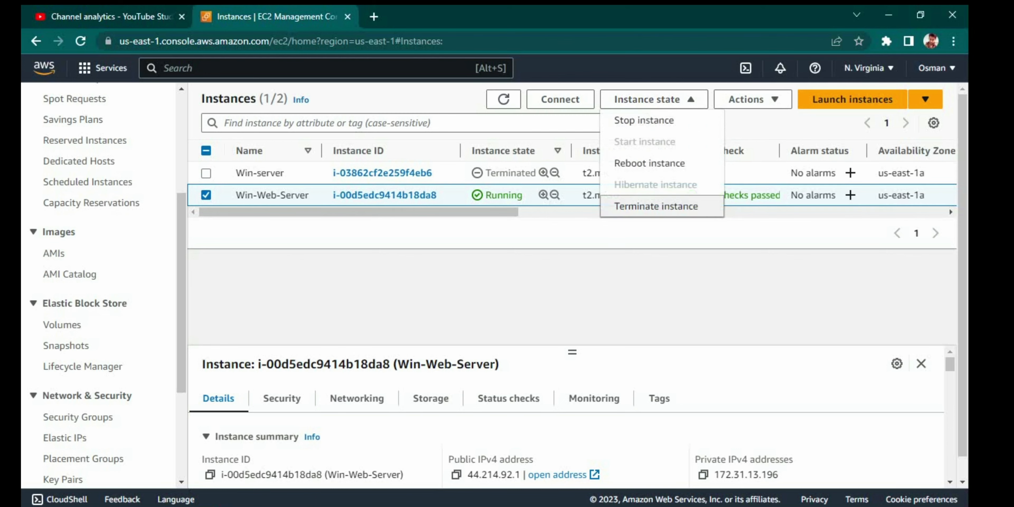
left_click(656, 206)
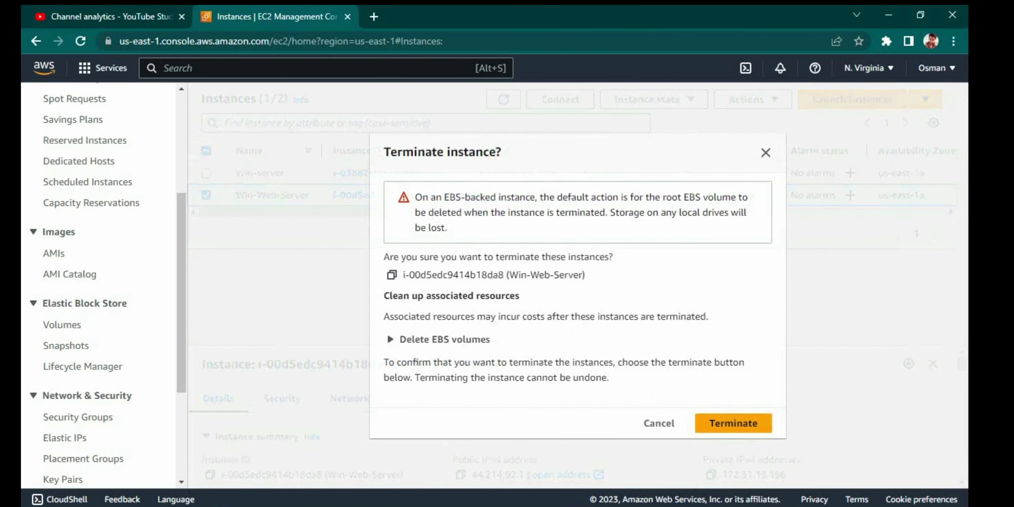
left_click(734, 423)
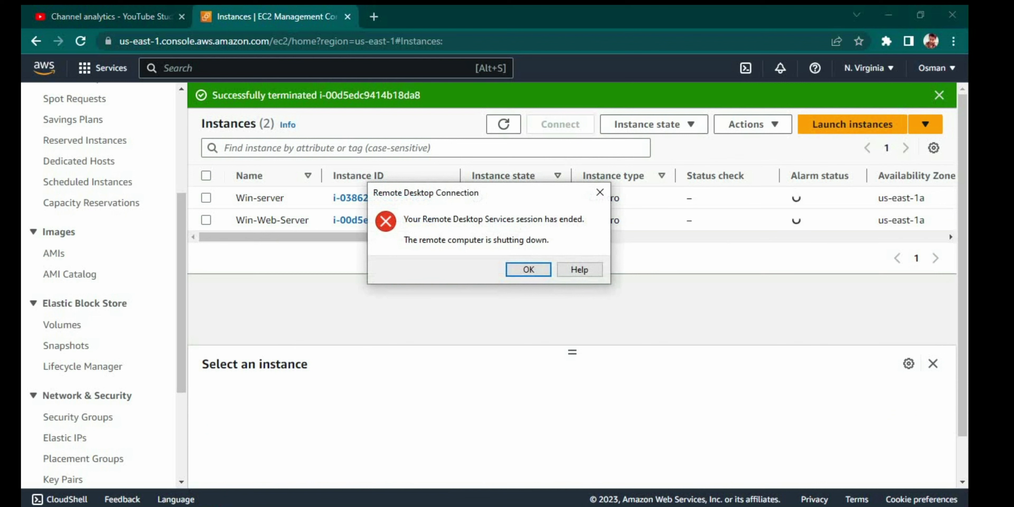
Dismiss the Remote Desktop session notice and close the Remote Desktop Connection window.
key("Return")
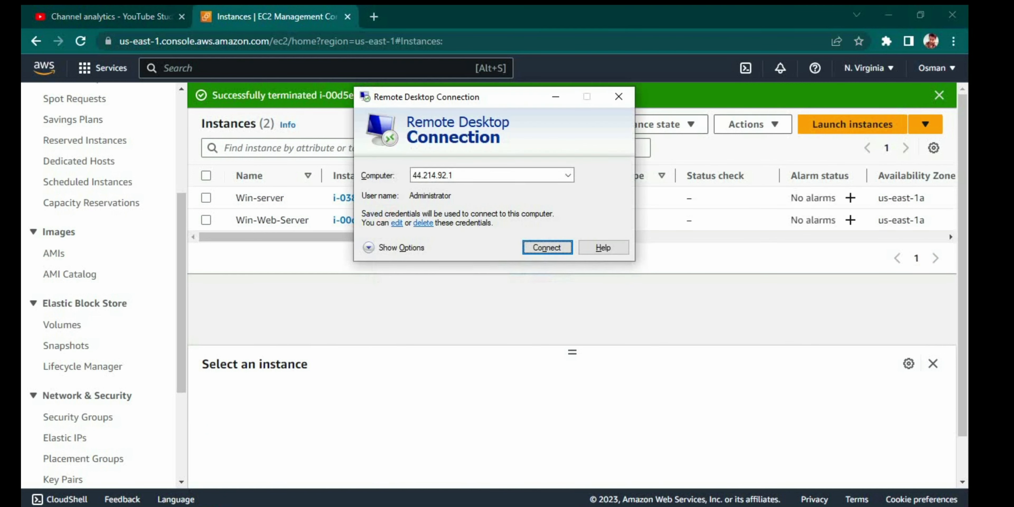
left_click(619, 97)
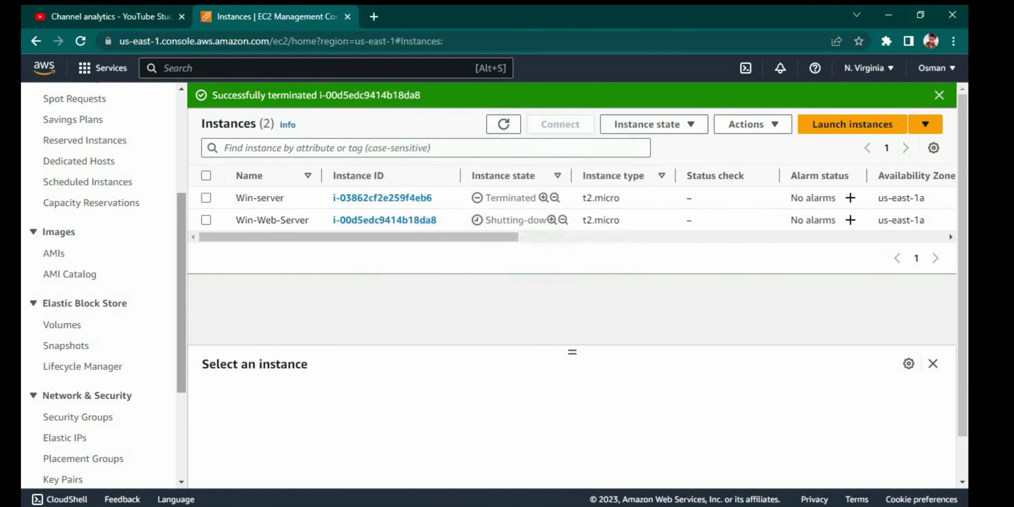
scroll(98, 283, "down", 3)
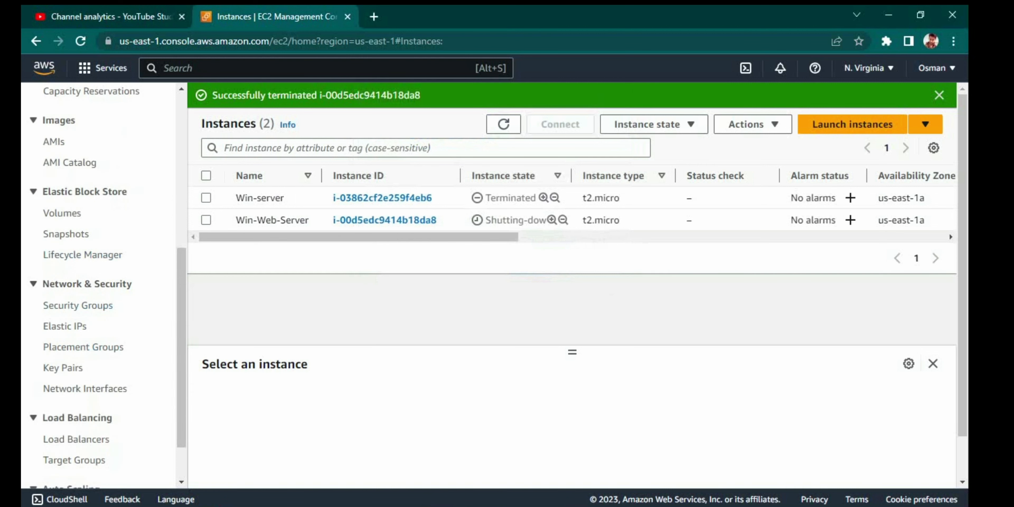
Open the EBS volumes list, refresh it and select the unnamed 30 GiB gp2 volume to view its details.
left_click(62, 212)
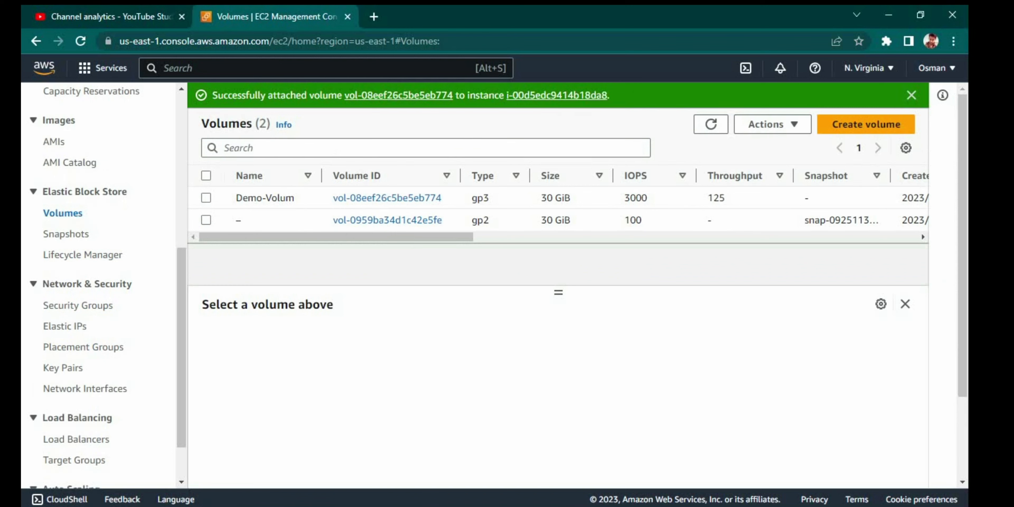
left_click(711, 124)
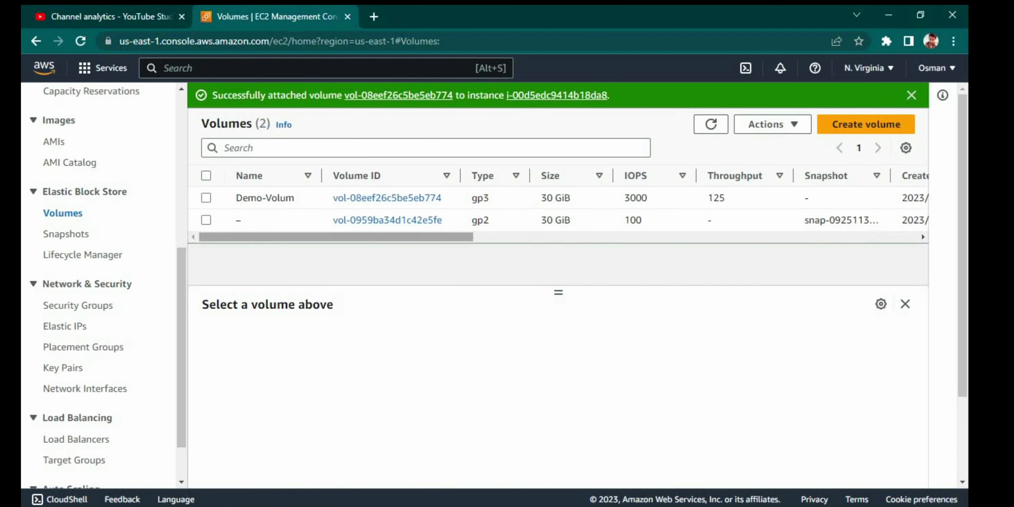
scroll(99, 275, "up", 5)
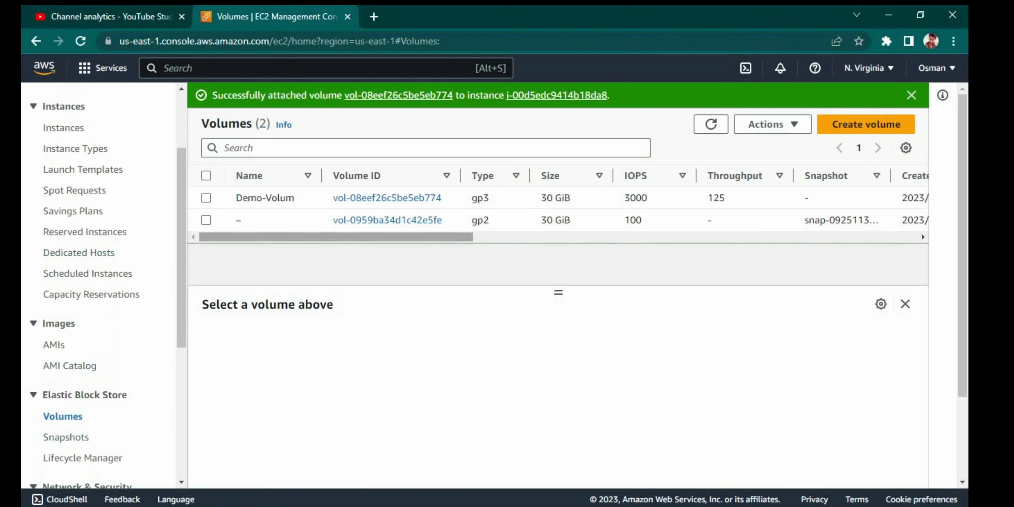
left_click(206, 220)
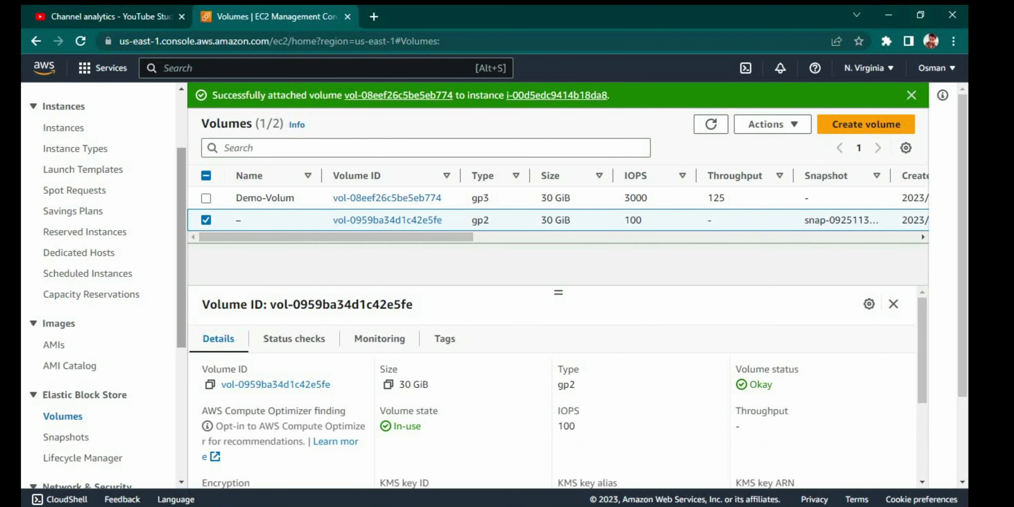
Return to the instances list and refresh it to check the Win-Web-Server instance's state.
scroll(64, 194, "up", 2)
left_click(63, 193)
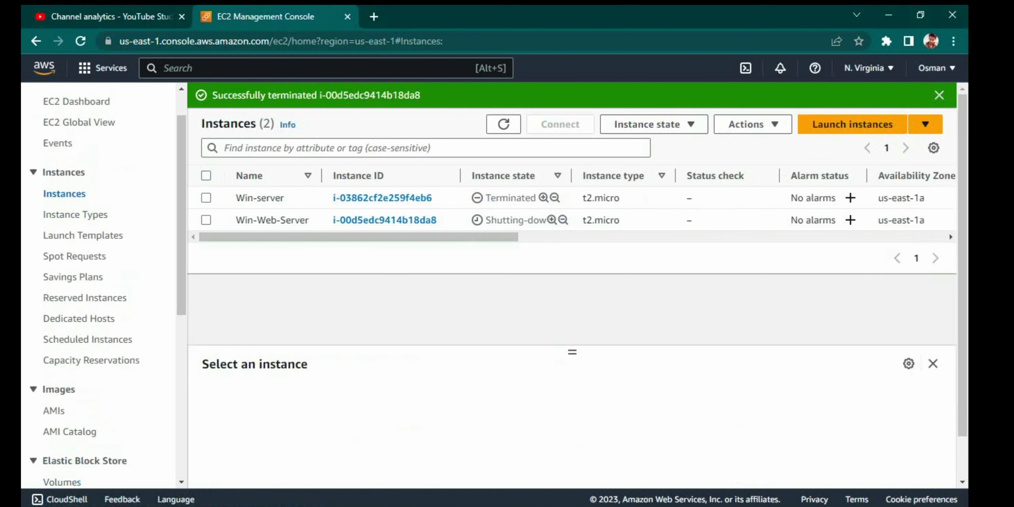
left_click(503, 124)
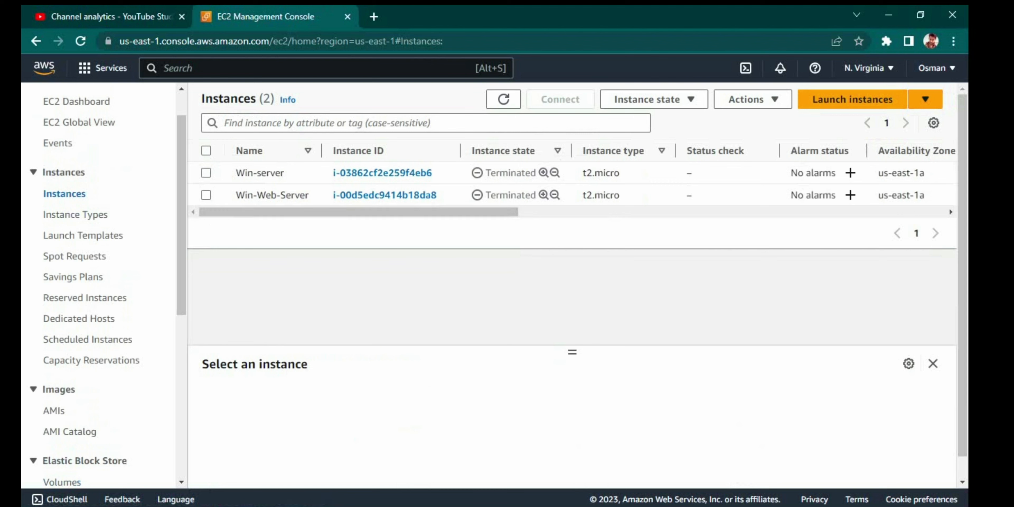
Reopen and refresh the volumes list, and check Demo-Volum's volume state and attached instances.
scroll(104, 286, "down", 3)
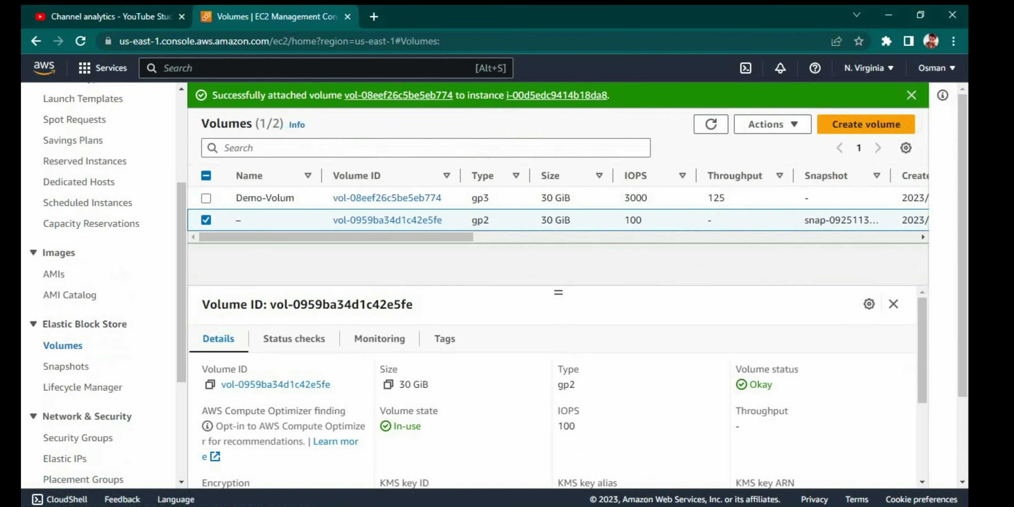
left_click(711, 125)
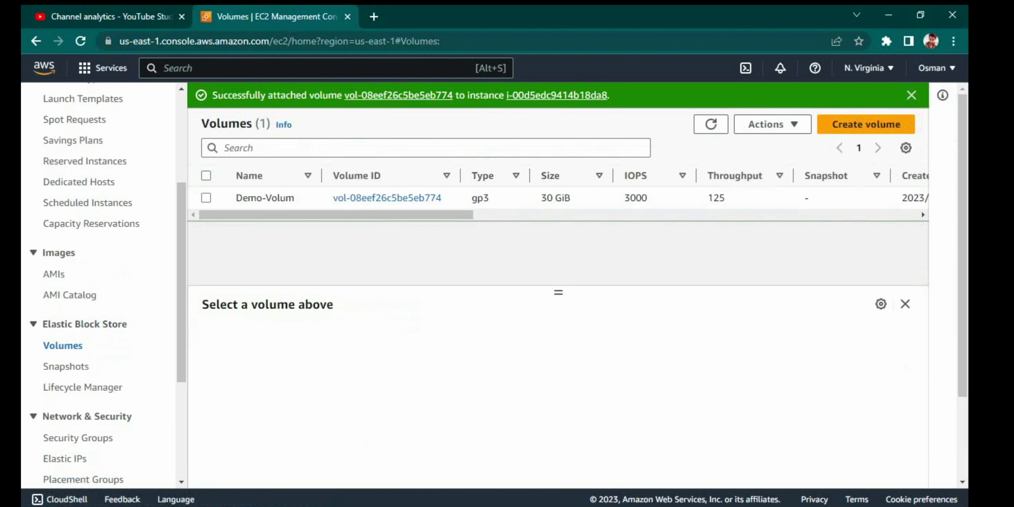
mouse_move(355, 215)
left_mouse_down()
mouse_move(444, 214)
mouse_move(353, 214)
left_mouse_up()
left_click_drag(394, 214, 603, 215)
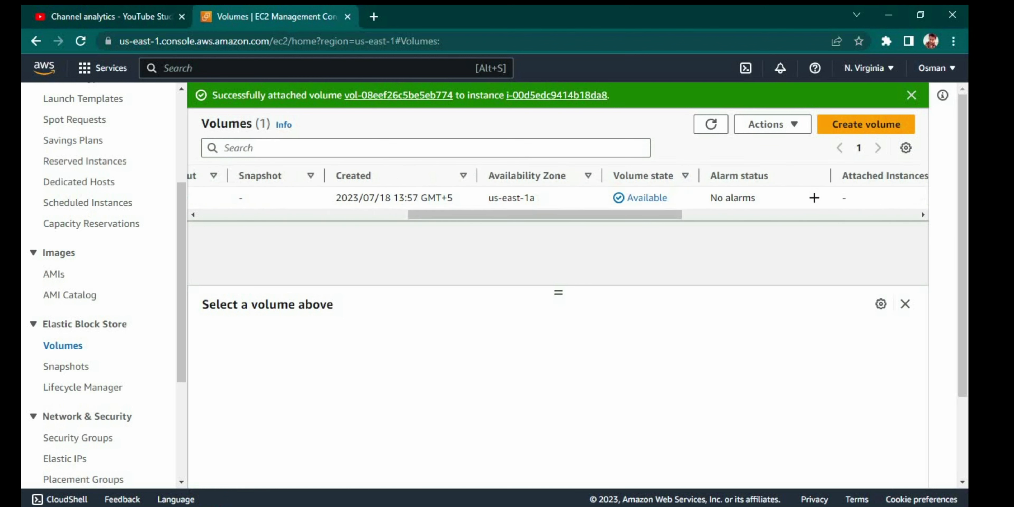
left_click_drag(669, 198, 550, 215)
Select the Demo-Volum volume, highlight its availability zone, and permanently delete the volume.
left_click(862, 197)
left_click_drag(730, 197, 682, 197)
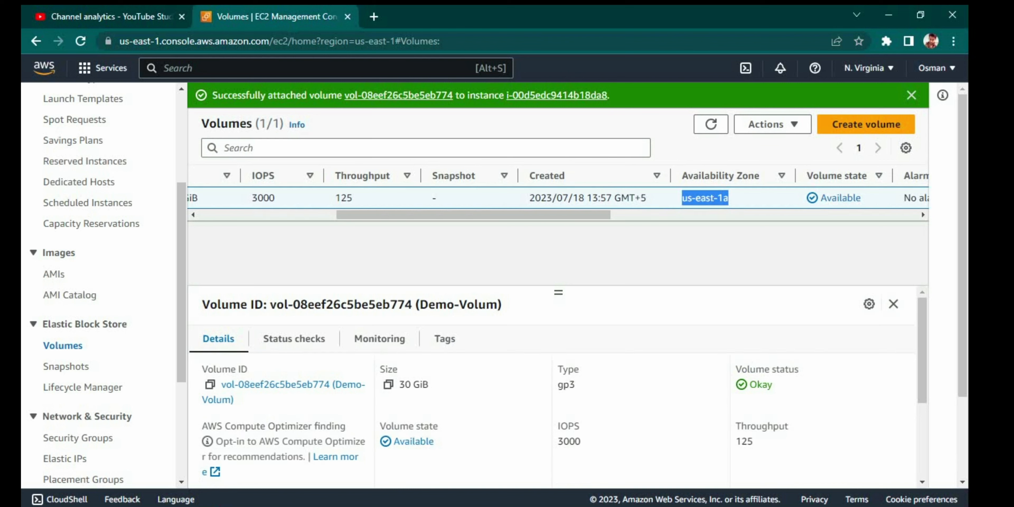
left_click_drag(583, 214, 423, 214)
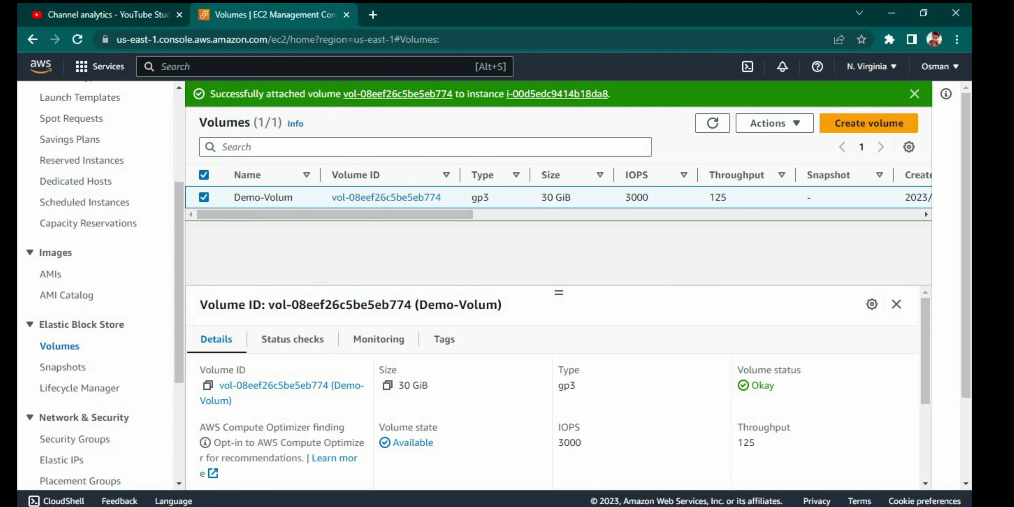
left_click(768, 123)
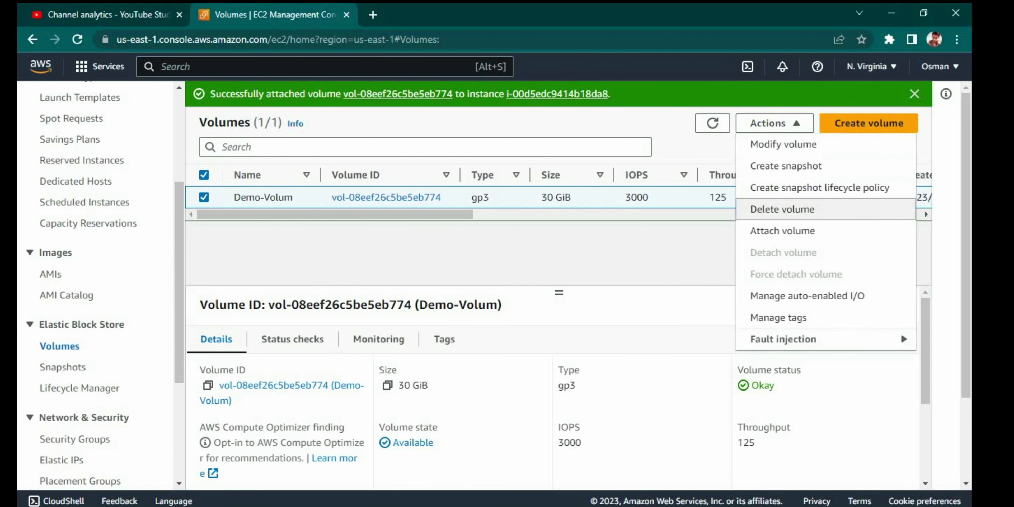
left_click(782, 209)
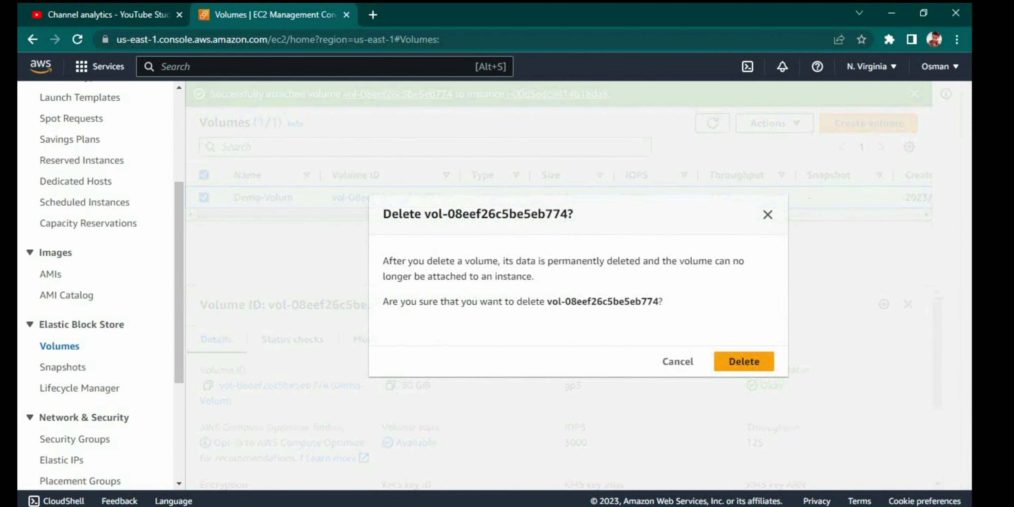
left_click(743, 362)
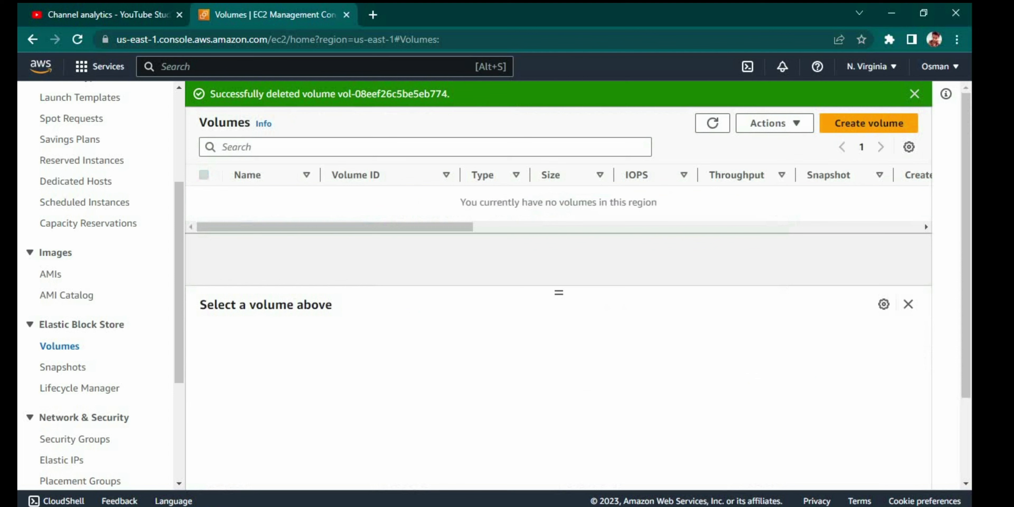
mouse_move(510, 506)
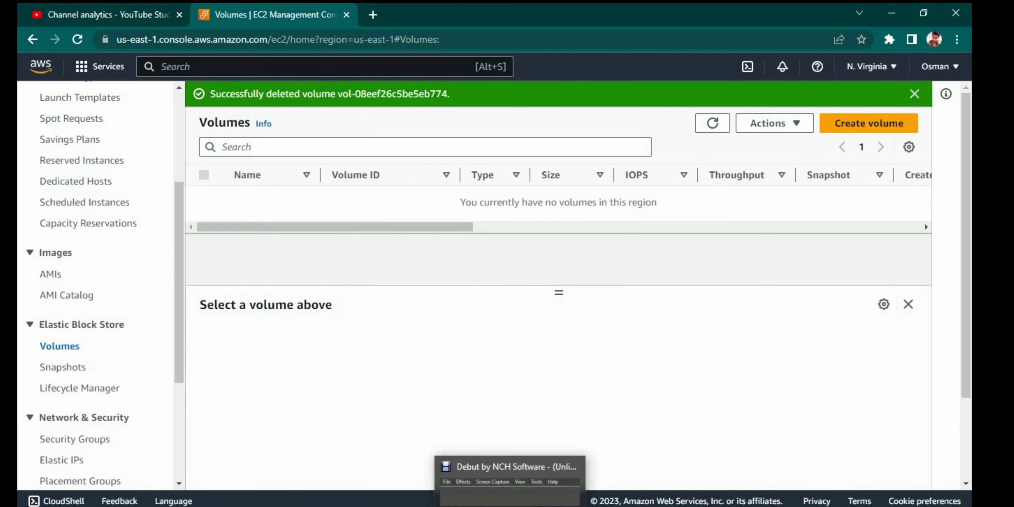